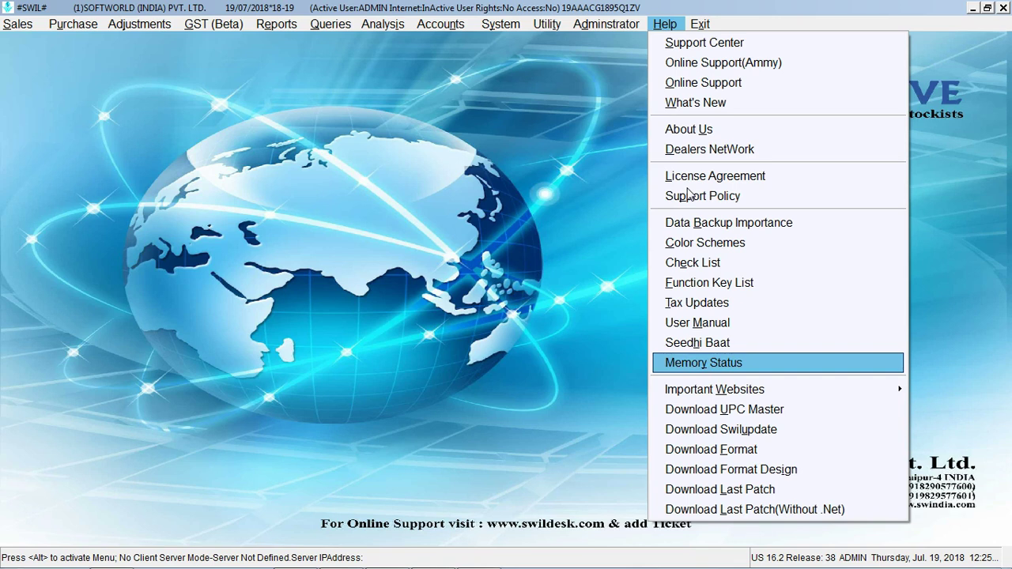
Review the help commands from Important Websites through Download Last Patch(Without .Net), plus the exit choices.
{"action": "key", "text": "Down"}
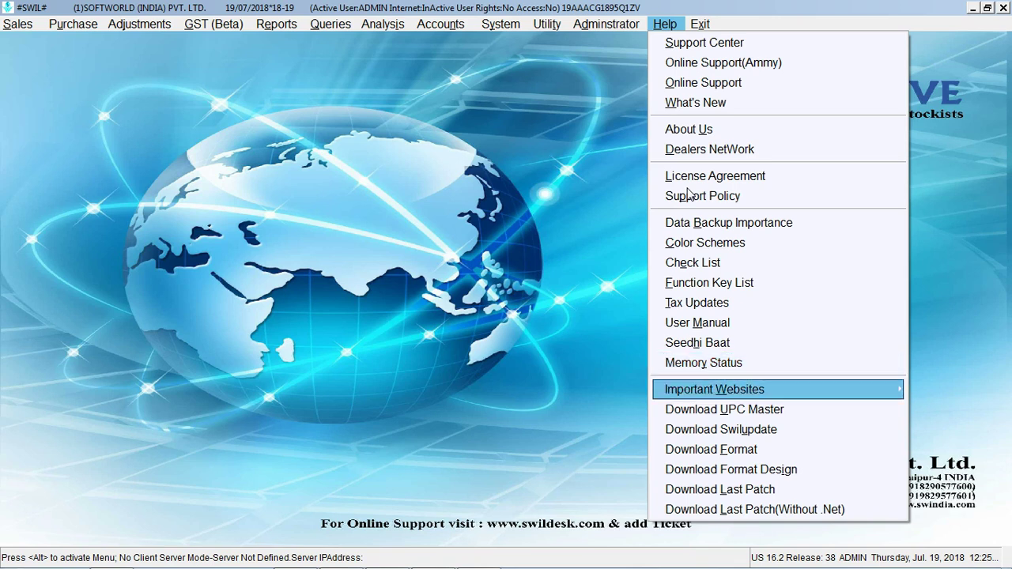
{"action": "key", "text": "Down"}
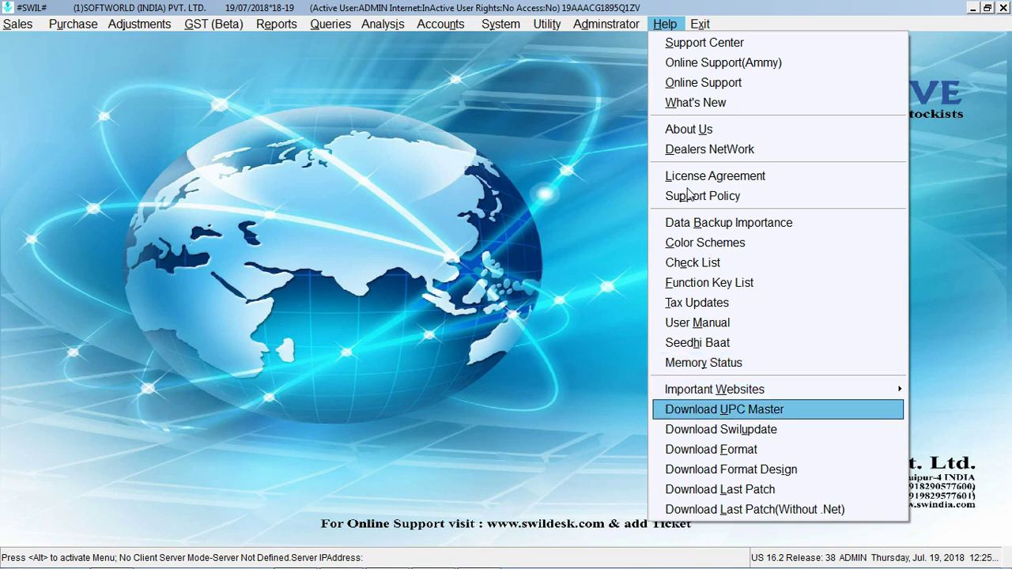
{"action": "key", "text": "Down"}
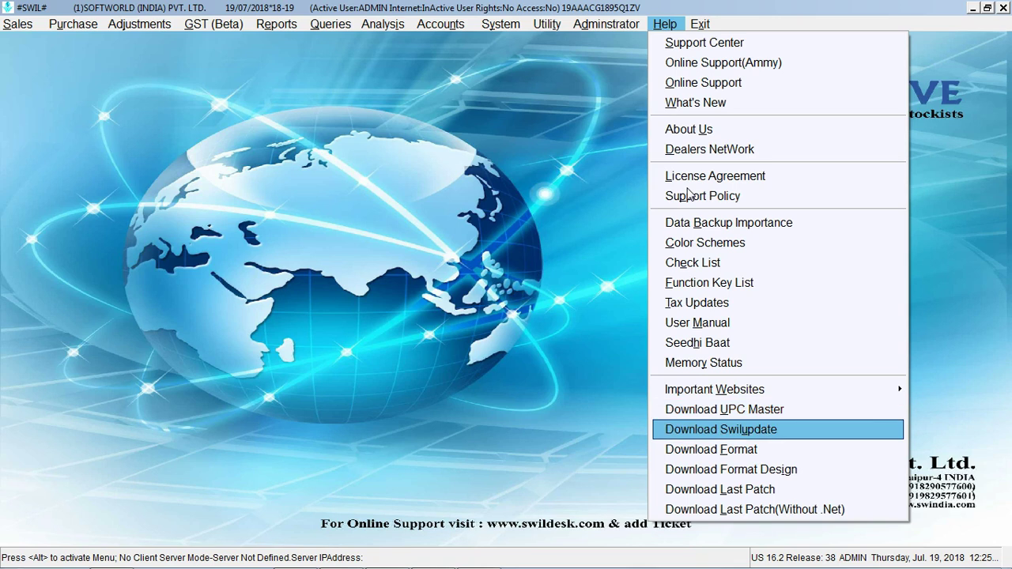
{"action": "key", "text": "Down"}
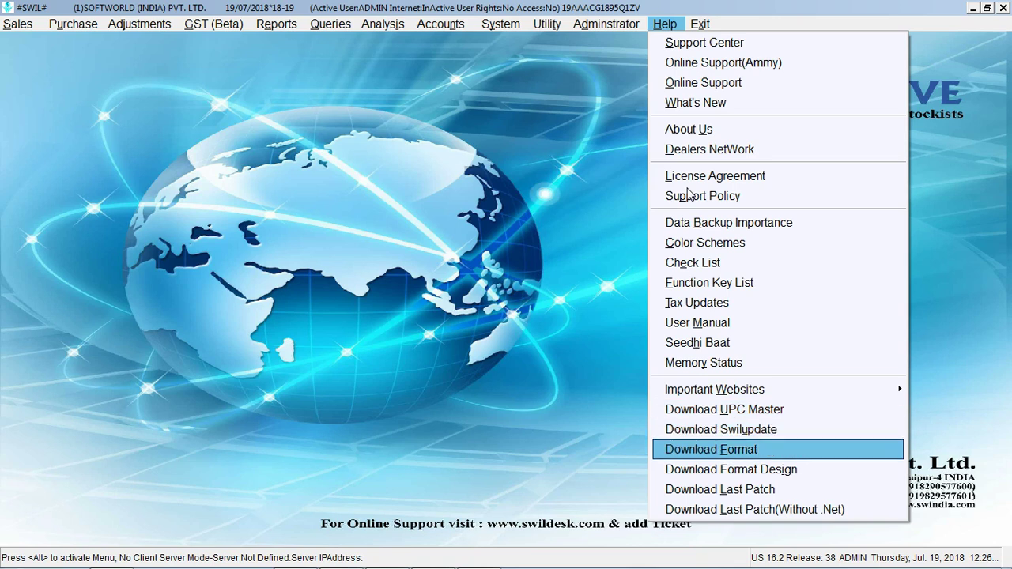
{"action": "key", "text": "Down"}
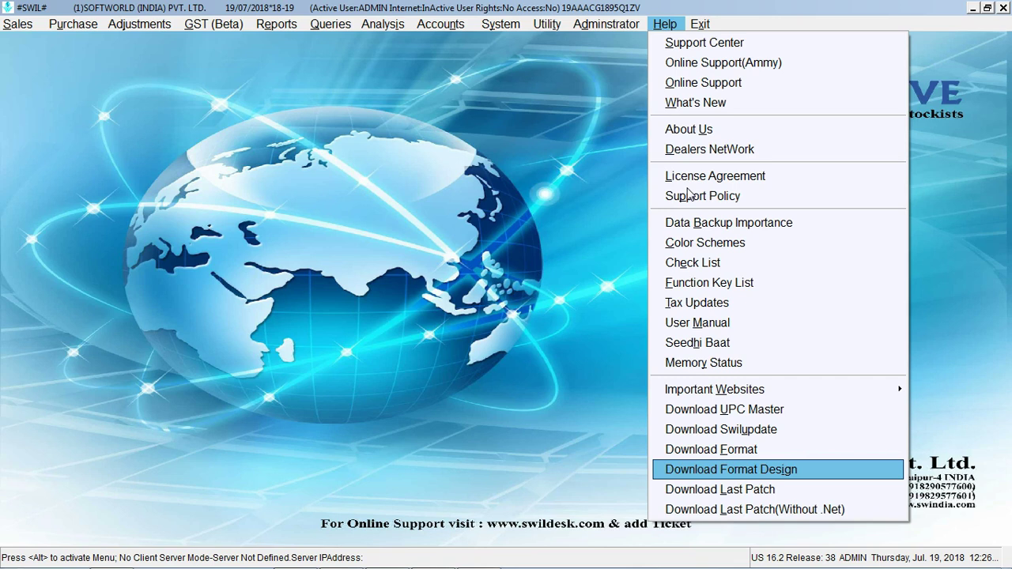
{"action": "key", "text": "Down"}
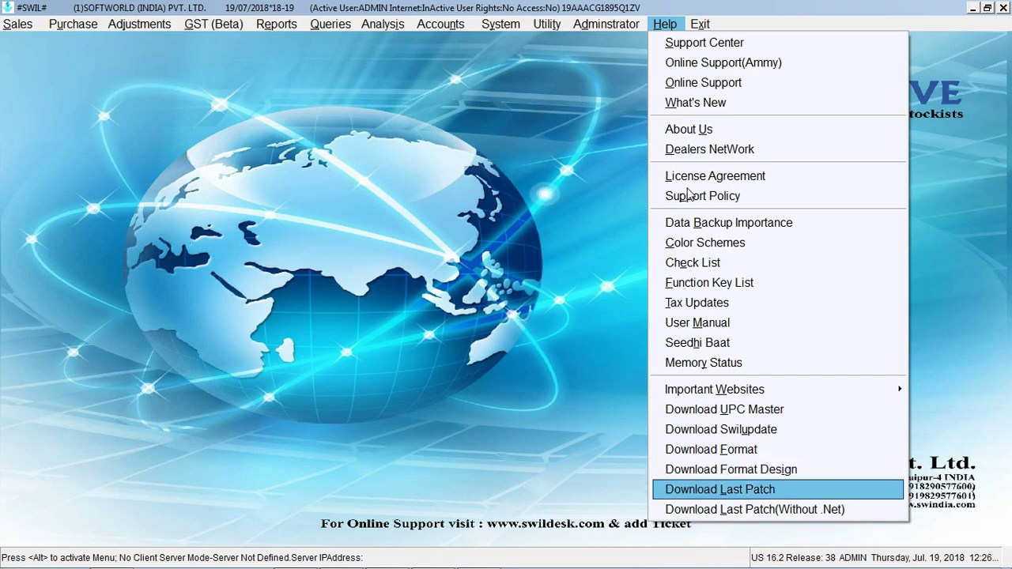
{"action": "key", "text": "Down"}
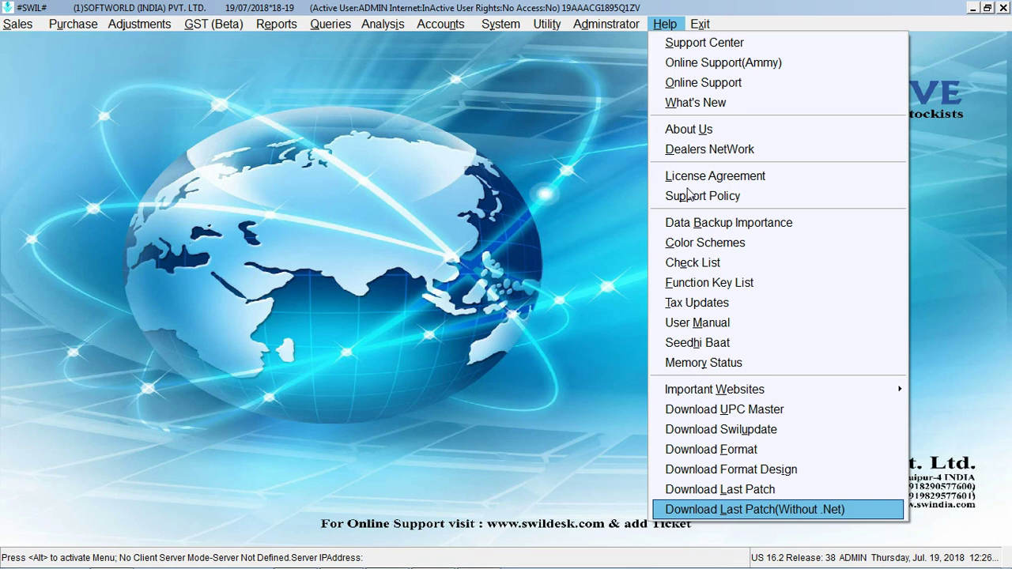
{"action": "key", "text": "Right"}
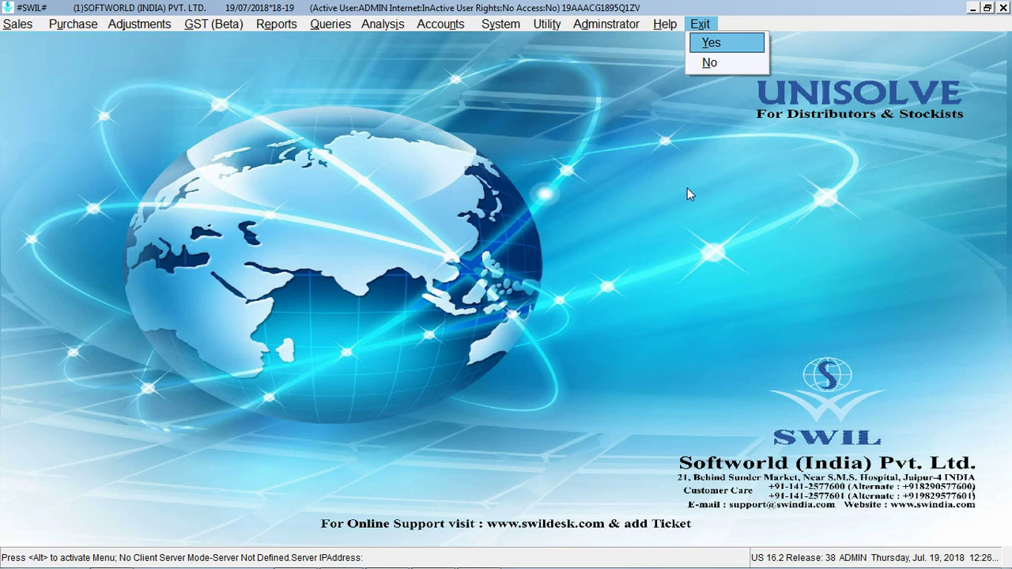
{"action": "left_click", "coordinate": [687, 187]}
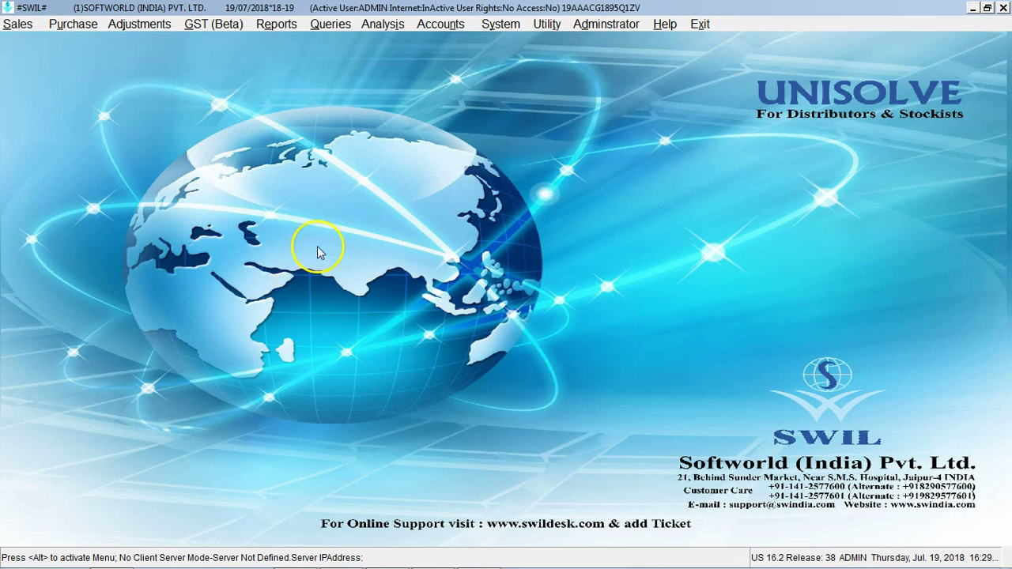
Open the System Parameters(Old) settings from system maintenance, entering the system parameter password.
{"action": "left_click", "coordinate": [496, 28]}
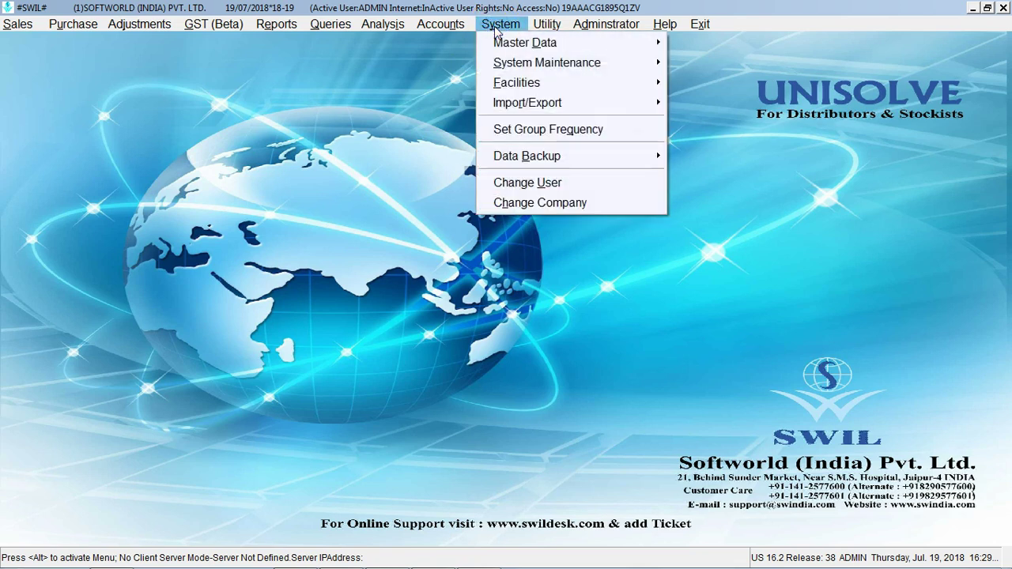
{"action": "mouse_move", "coordinate": [499, 68]}
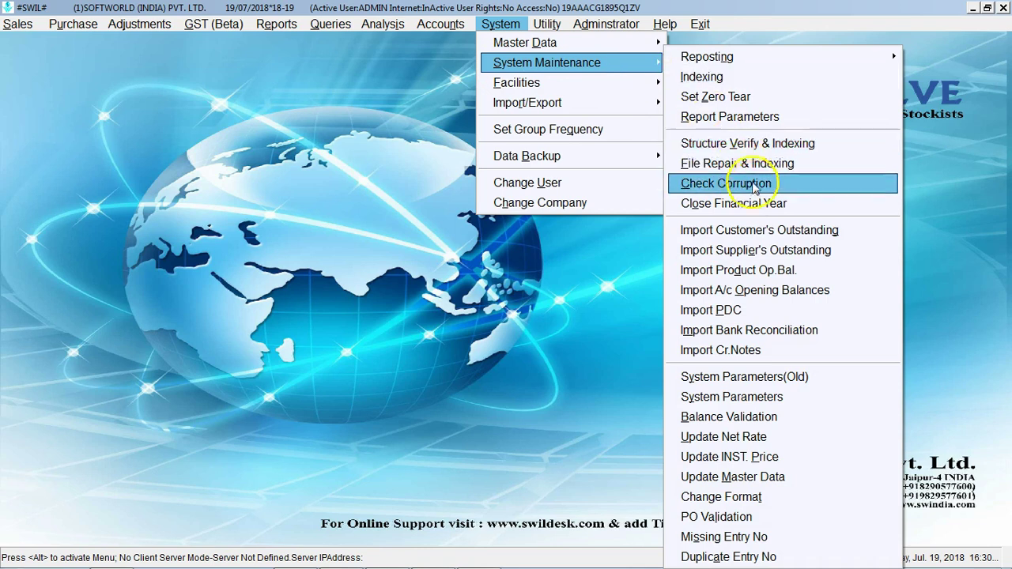
{"action": "left_click", "coordinate": [775, 378]}
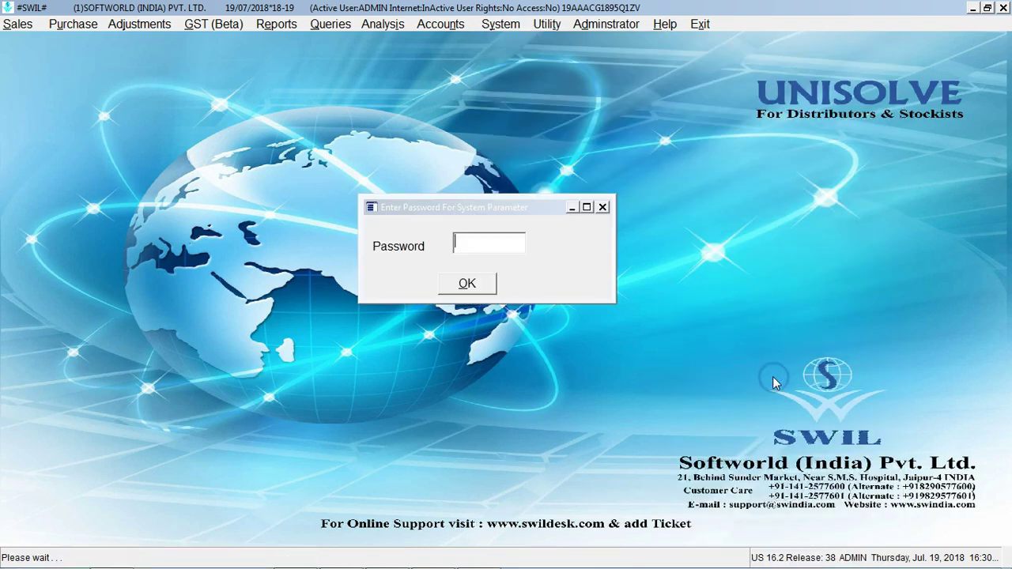
{"action": "type", "text": "****"}
{"action": "left_click", "coordinate": [491, 287]}
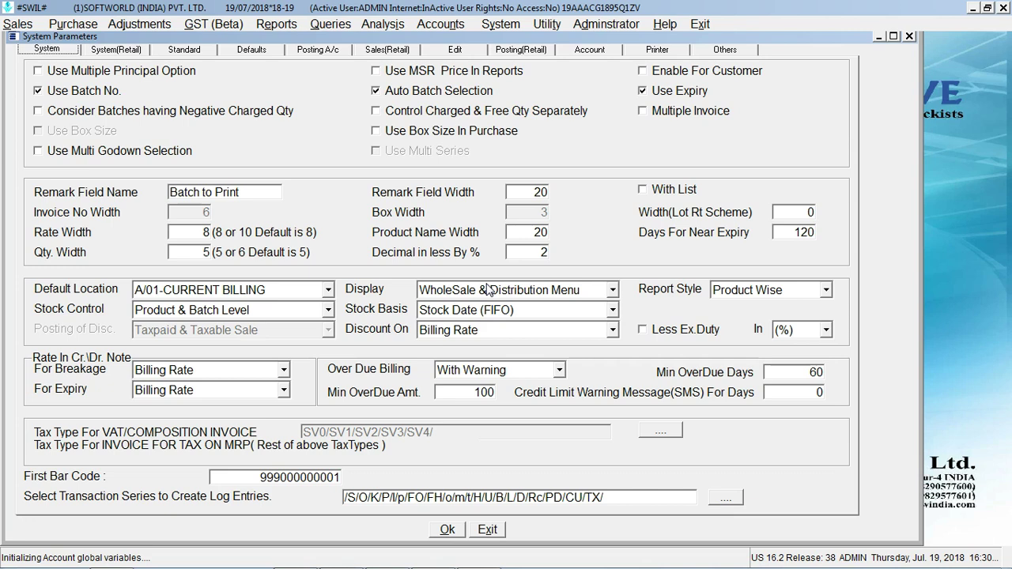
Review the System, Standard, Defaults, Posting A/c, Edit, Account, Printer and Others pages of the system parameters.
{"action": "left_click", "coordinate": [43, 51]}
{"action": "key", "text": "ctrl+Tab"}
{"action": "key", "text": "ctrl+Tab"}
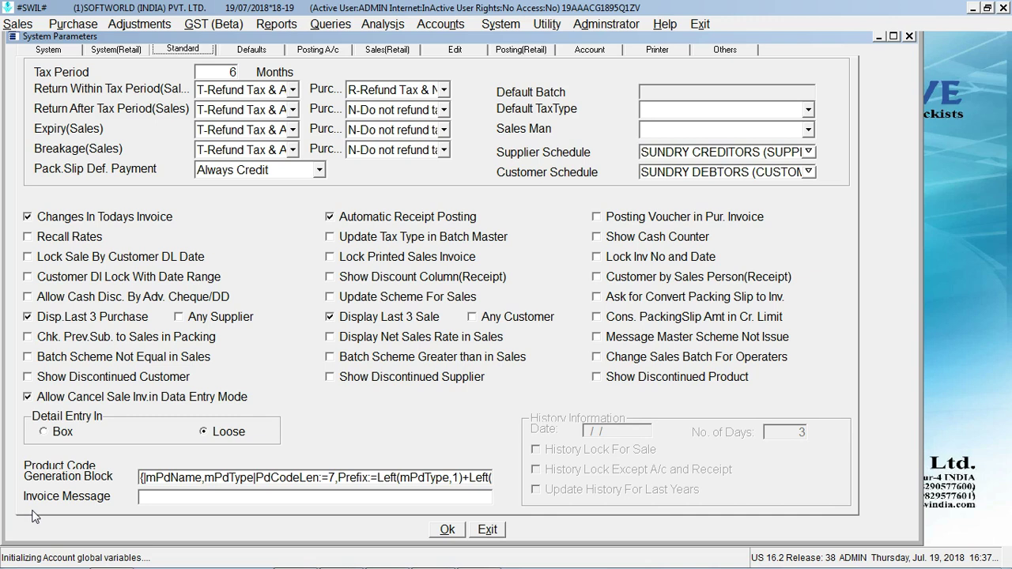
{"action": "left_click", "coordinate": [255, 49]}
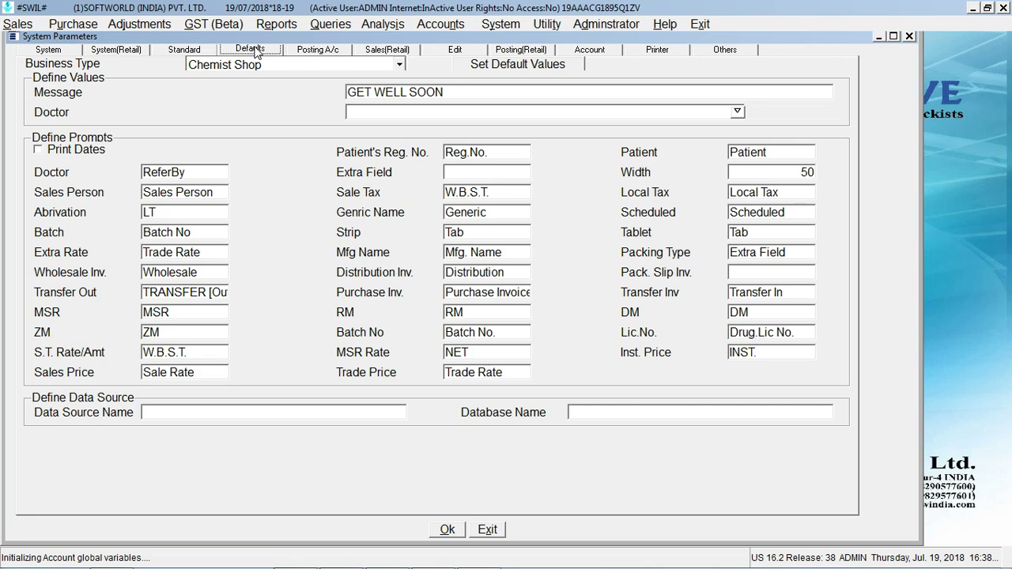
{"action": "left_click", "coordinate": [315, 49]}
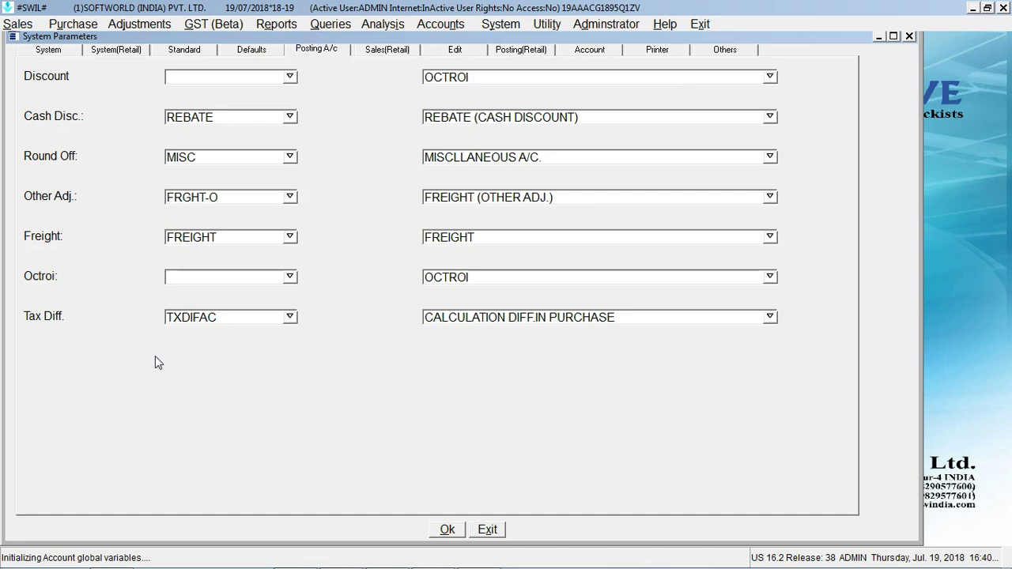
{"action": "left_click", "coordinate": [456, 49]}
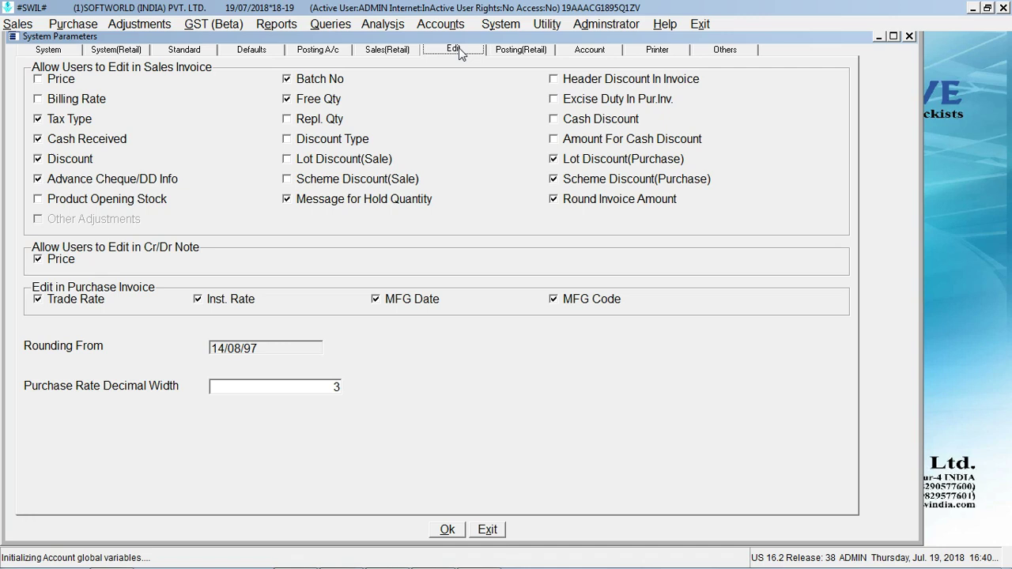
{"action": "left_click", "coordinate": [587, 49]}
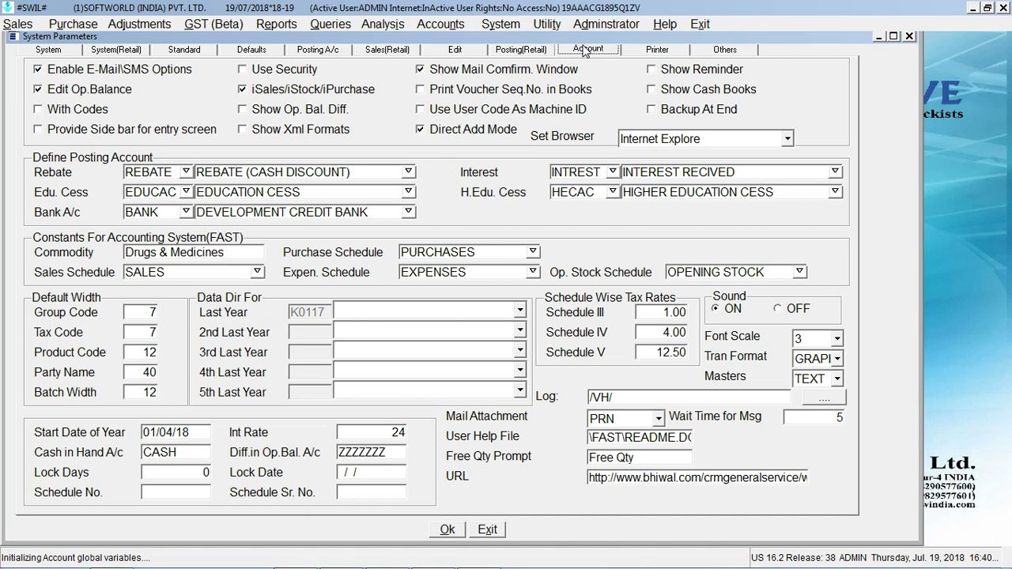
{"action": "left_click", "coordinate": [640, 49]}
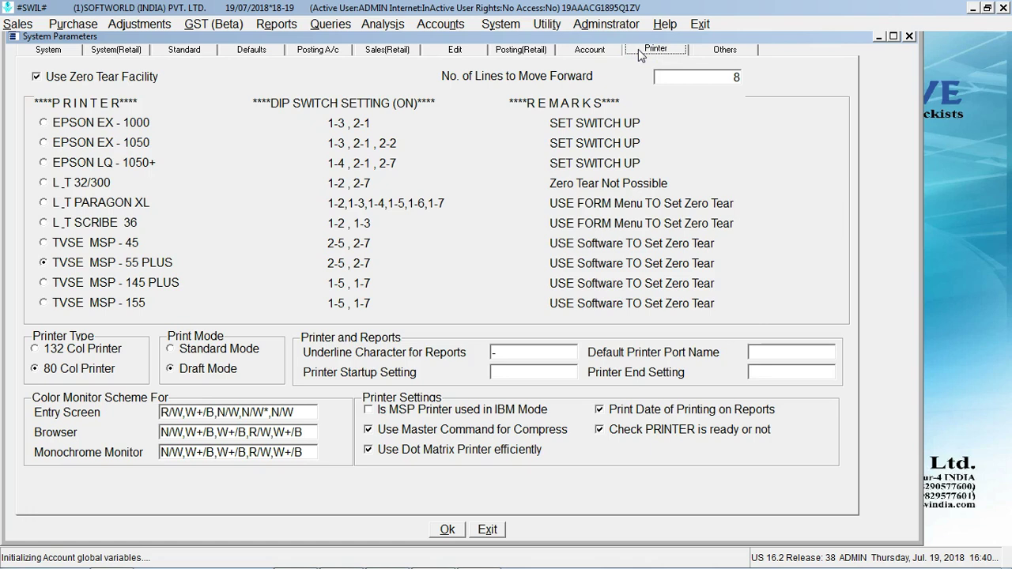
{"action": "left_click", "coordinate": [721, 53]}
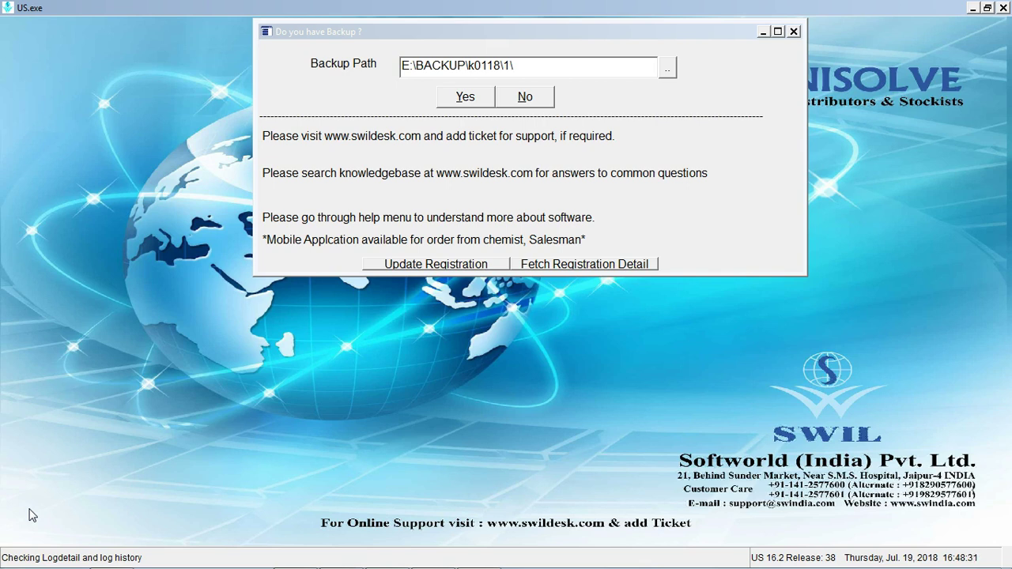
Open the registration update offered by the startup backup prompt.
{"action": "left_click", "coordinate": [403, 265]}
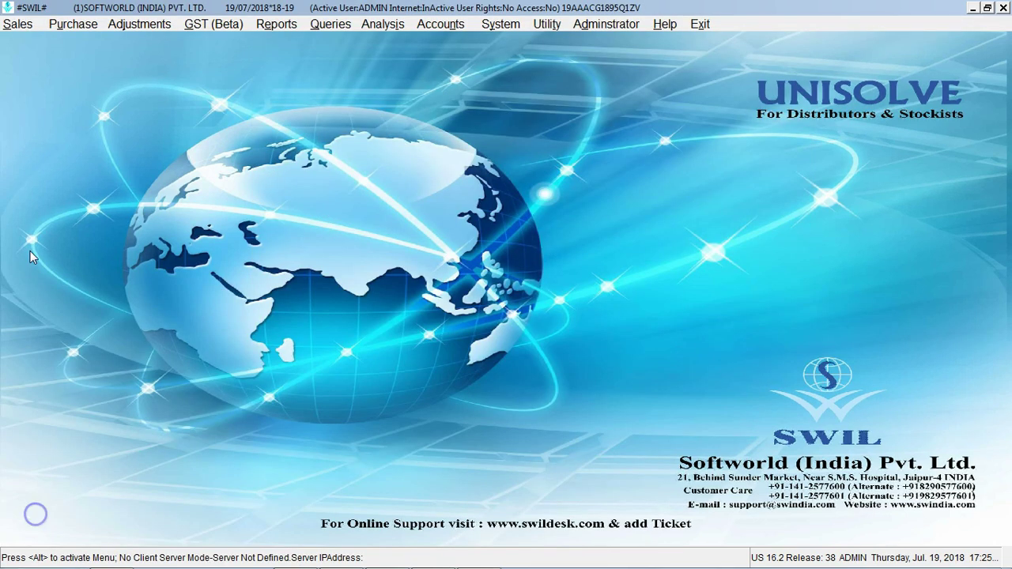
Start wholesale invoicing, discard the blank new entry, and open the existing invoice dated 05/07/18 for modification.
{"action": "left_click", "coordinate": [17, 25]}
{"action": "key", "text": "Down"}
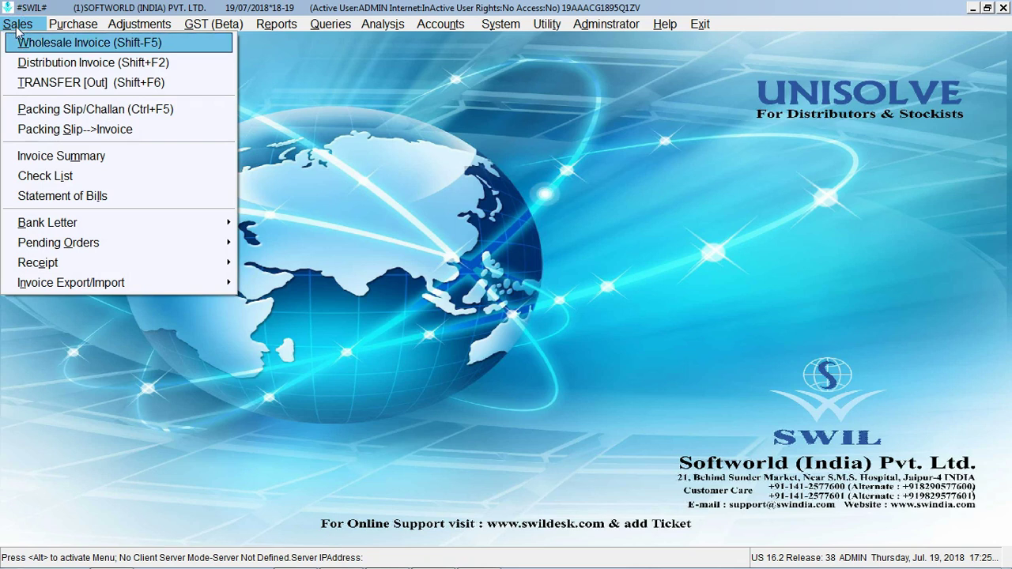
{"action": "key", "text": "Return"}
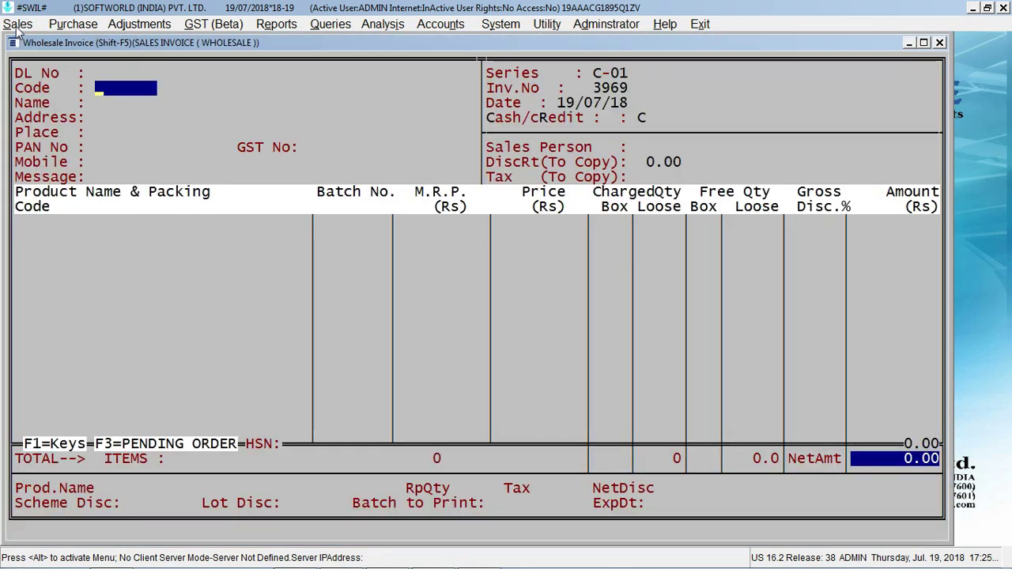
{"action": "key", "text": "Escape"}
{"action": "key", "text": "y"}
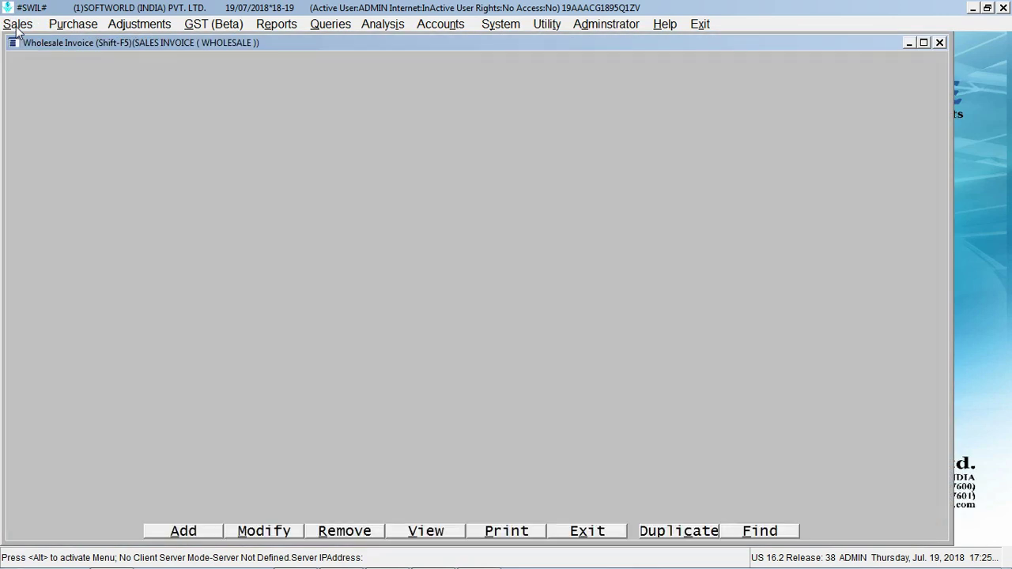
{"action": "left_click", "coordinate": [282, 534]}
{"action": "key", "text": "Return"}
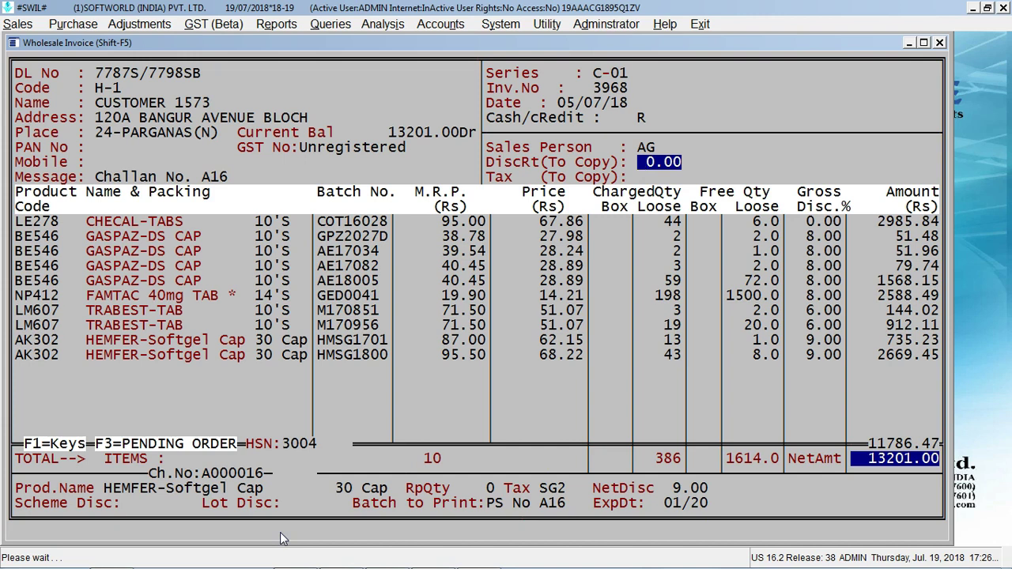
Review the invoice screen's available function keys and the global keys, and close both lists.
{"action": "key", "text": "F1"}
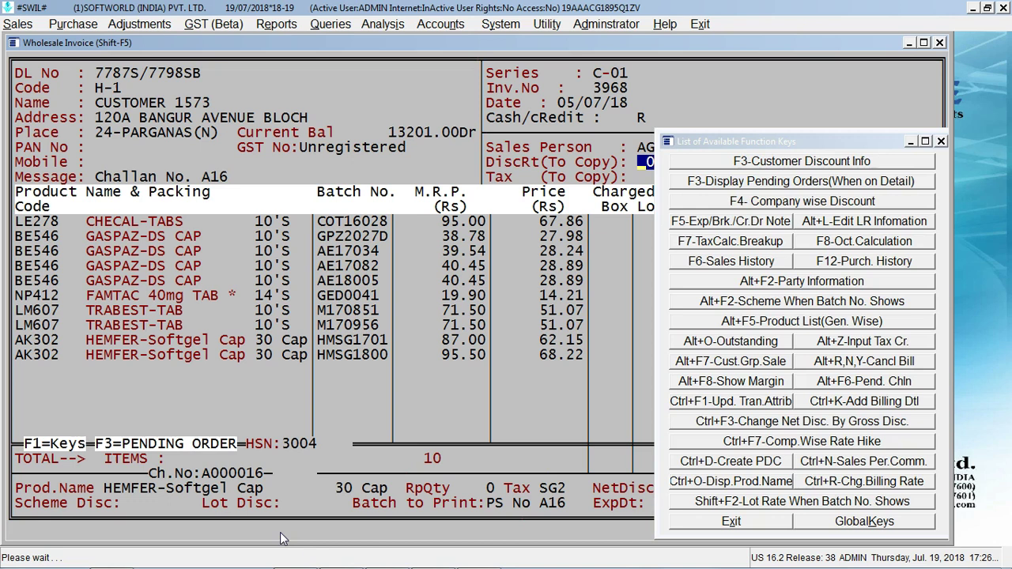
{"action": "left_click", "coordinate": [288, 531]}
{"action": "left_click_drag", "start_coordinate": [470, 486], "coordinate": [616, 484]}
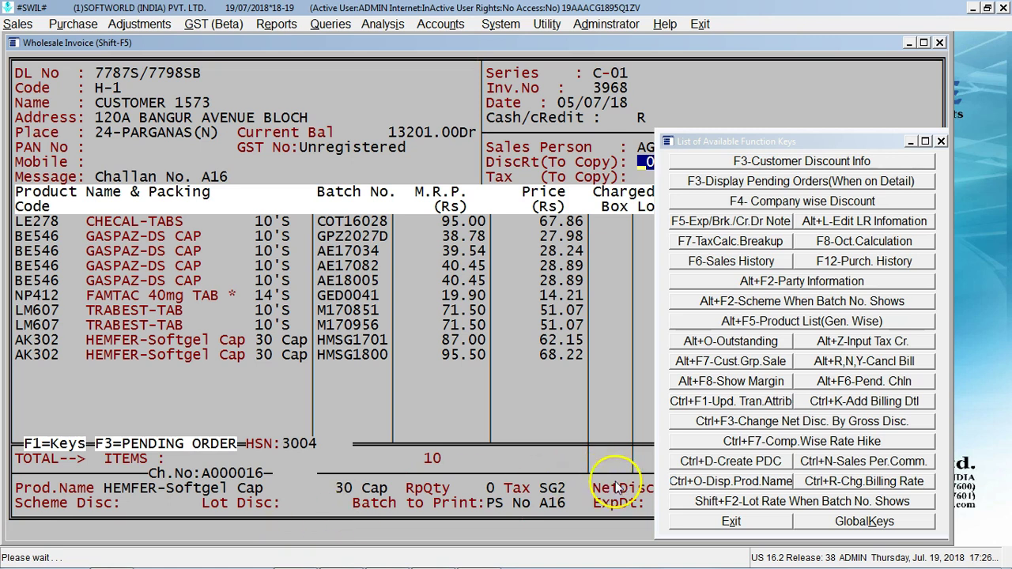
{"action": "left_click", "coordinate": [844, 522]}
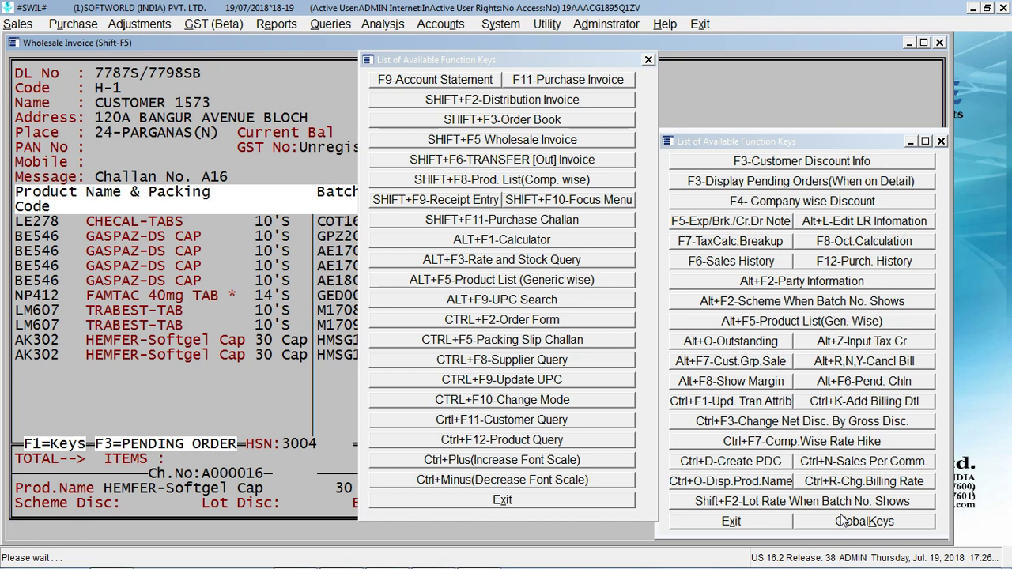
{"action": "key", "text": "Escape"}
{"action": "key", "text": "Escape"}
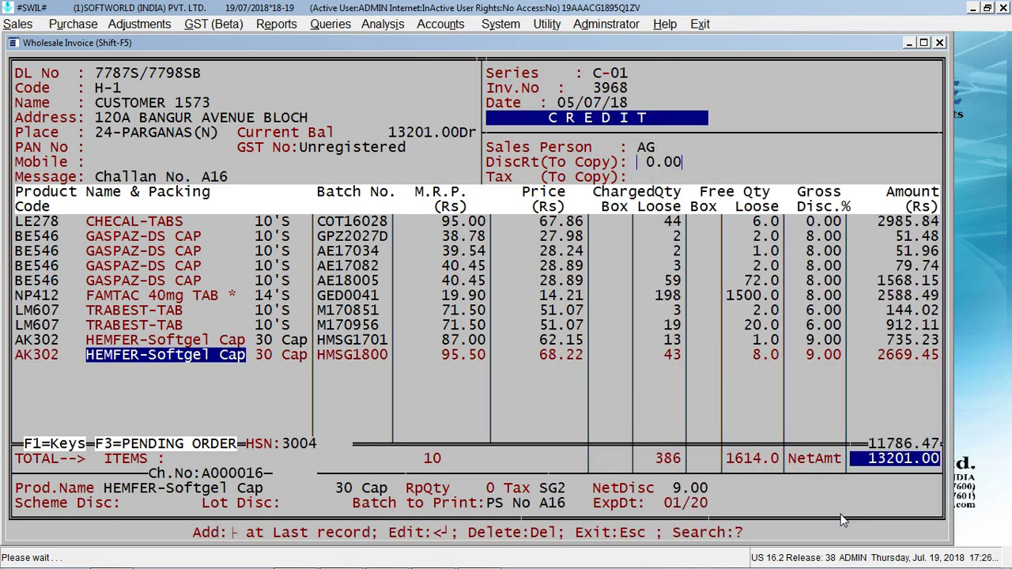
Accept the wholesale invoice with its existing items and due date, and request its printout.
{"action": "key", "text": "Escape"}
{"action": "key", "text": "Return"}
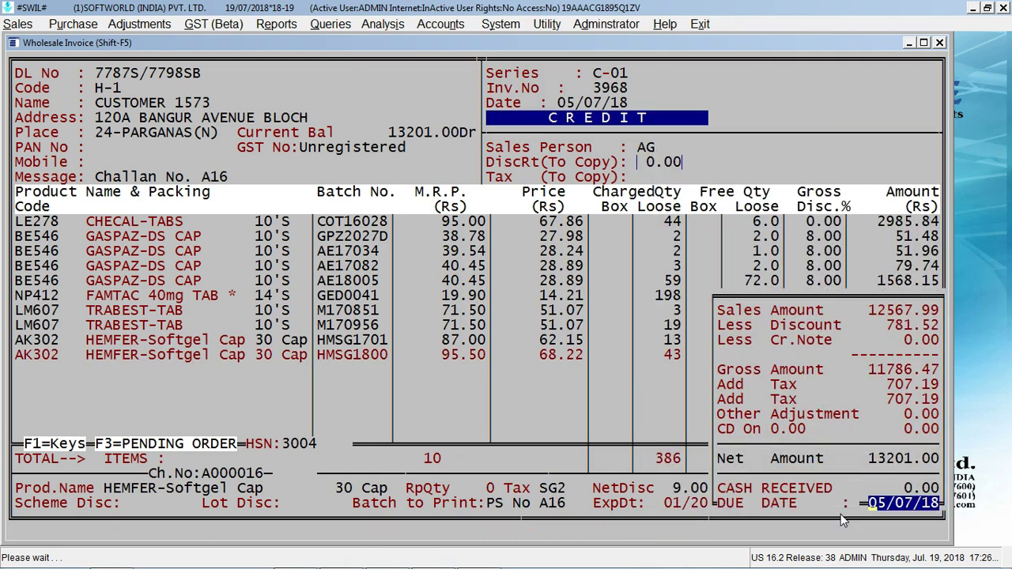
{"action": "key", "text": "Return"}
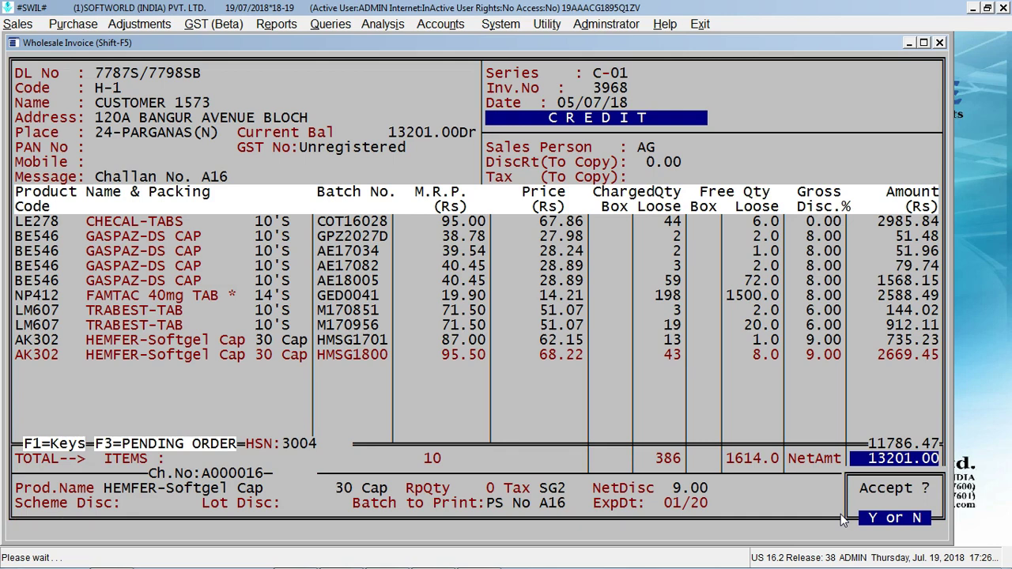
{"action": "key", "text": "y"}
{"action": "key", "text": "Escape"}
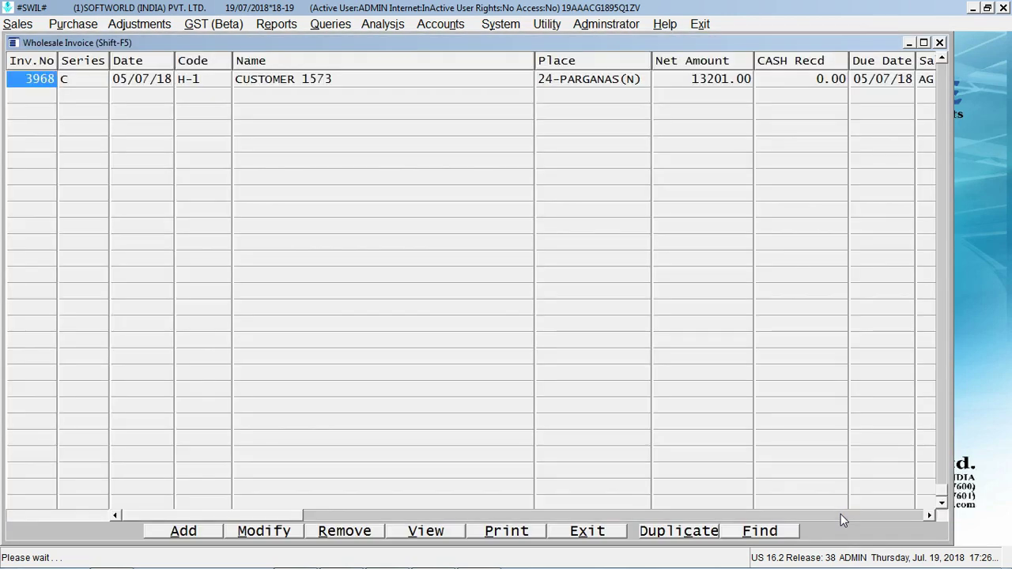
{"action": "left_click", "coordinate": [518, 528]}
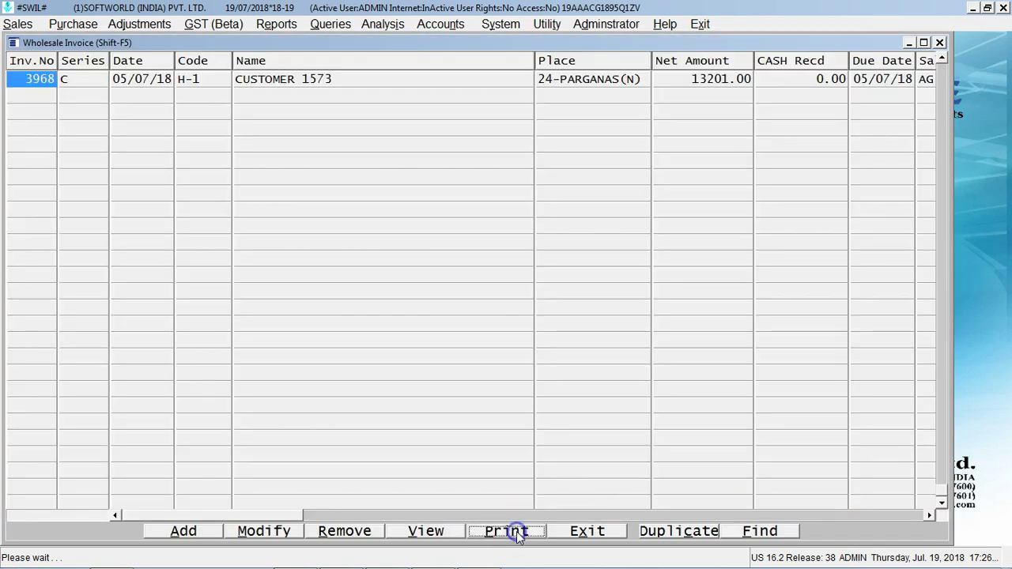
{"action": "left_click", "coordinate": [332, 521]}
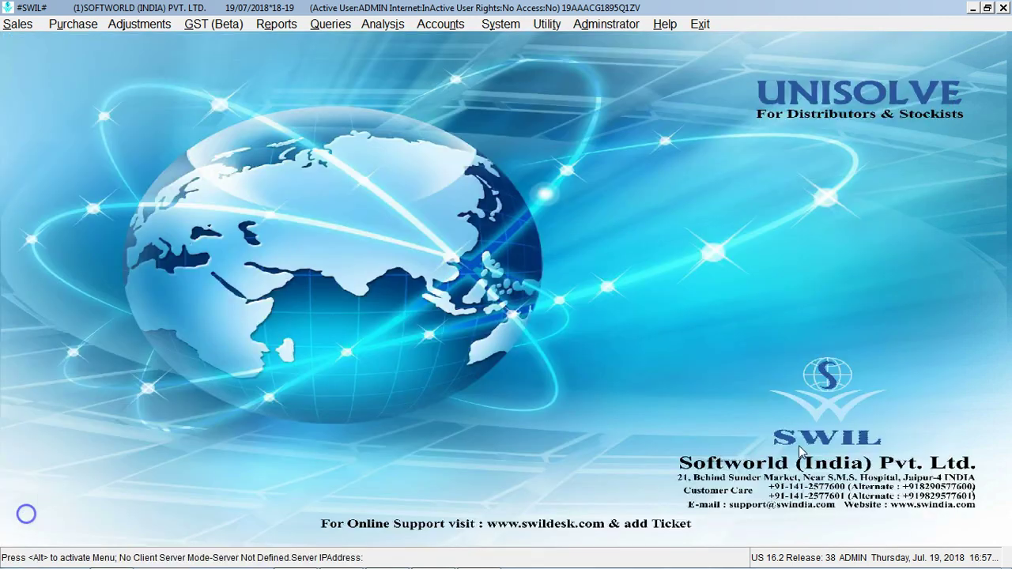
{"action": "left_click", "coordinate": [14, 25]}
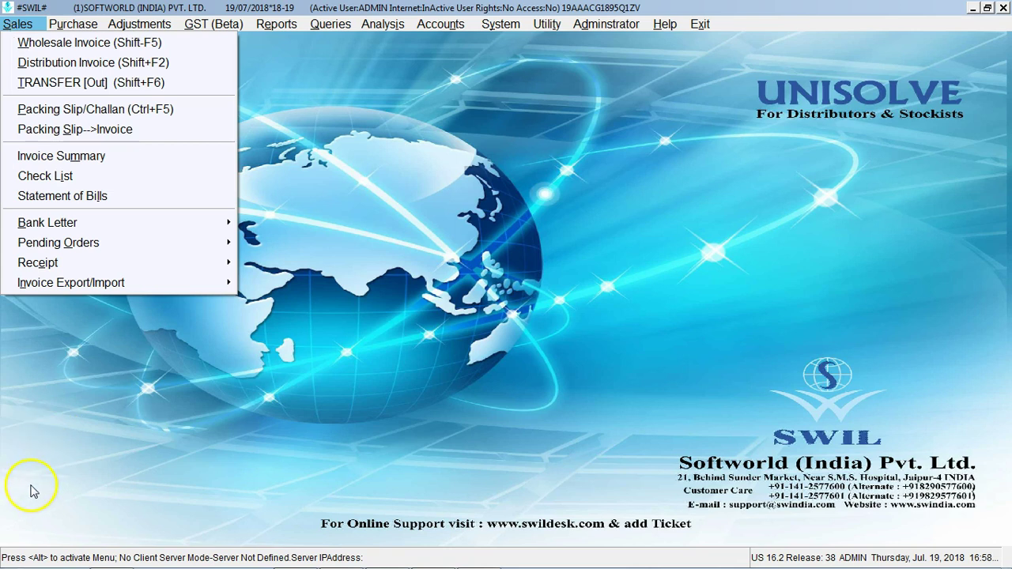
{"action": "left_click", "coordinate": [30, 509]}
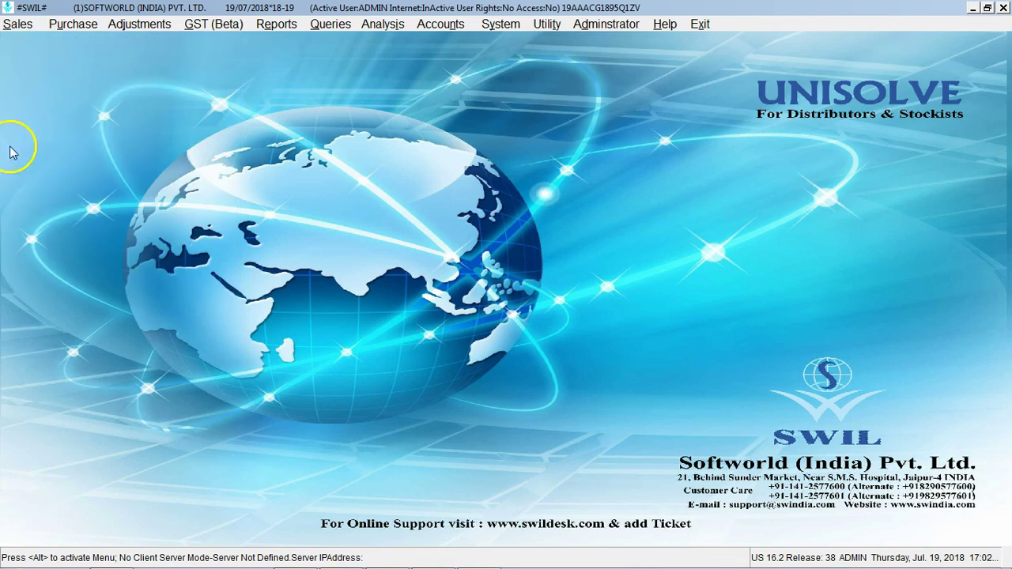
Generate the sales Check List on screen with bills starting from 01/06/18, and close the report.
{"action": "left_click", "coordinate": [15, 25]}
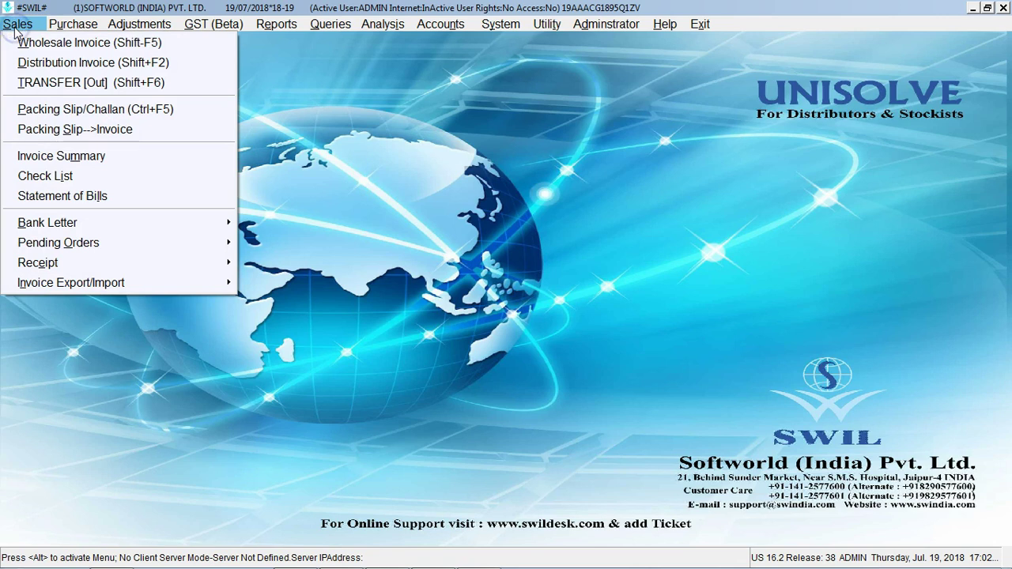
{"action": "key", "text": "Down"}
{"action": "key", "text": "Down"}
{"action": "key", "text": "Down"}
{"action": "key", "text": "Down"}
{"action": "key", "text": "Down"}
{"action": "key", "text": "Down"}
{"action": "key", "text": "Down"}
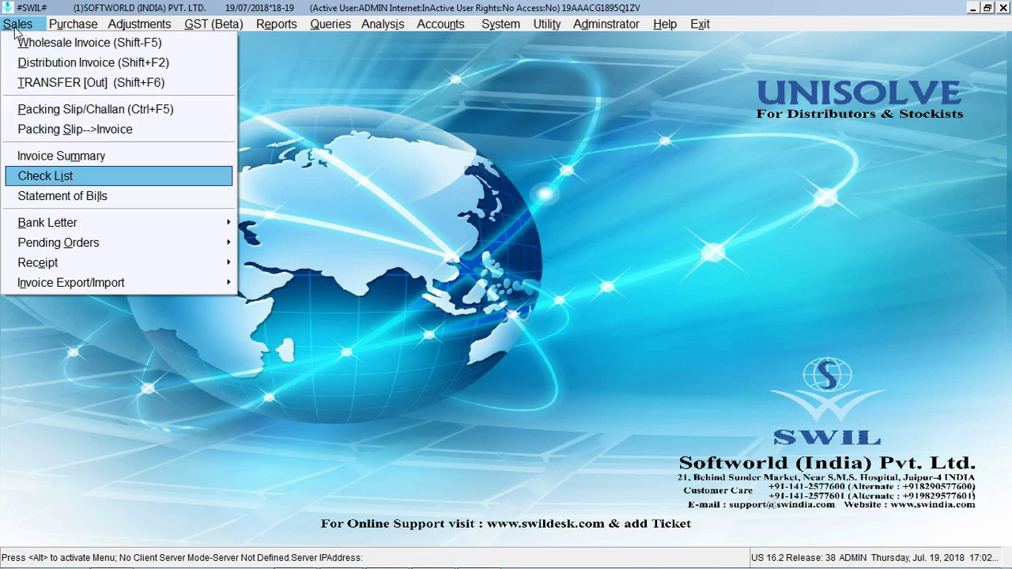
{"action": "key", "text": "Return"}
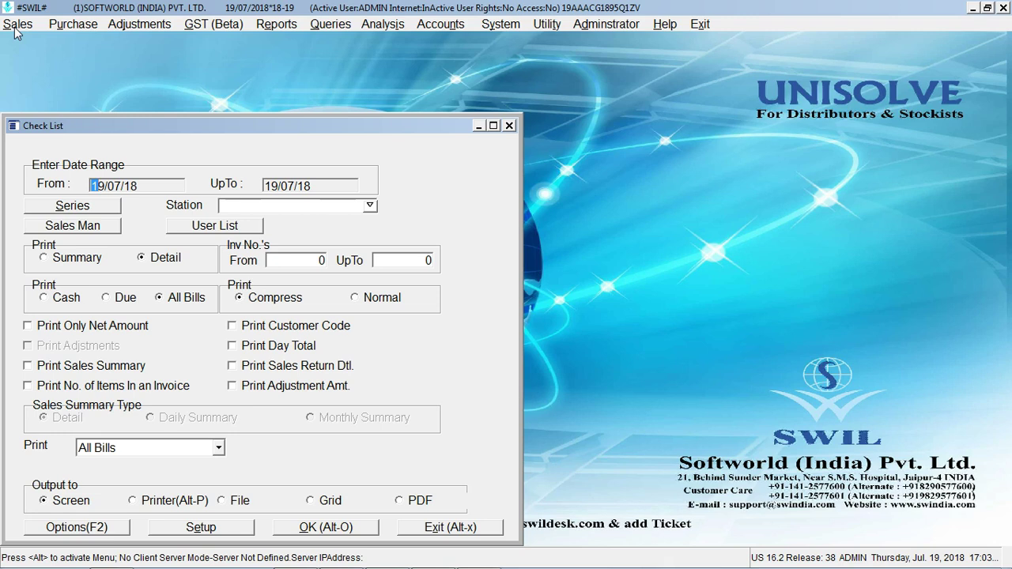
{"action": "type", "text": "01/06"}
{"action": "left_click", "coordinate": [308, 530]}
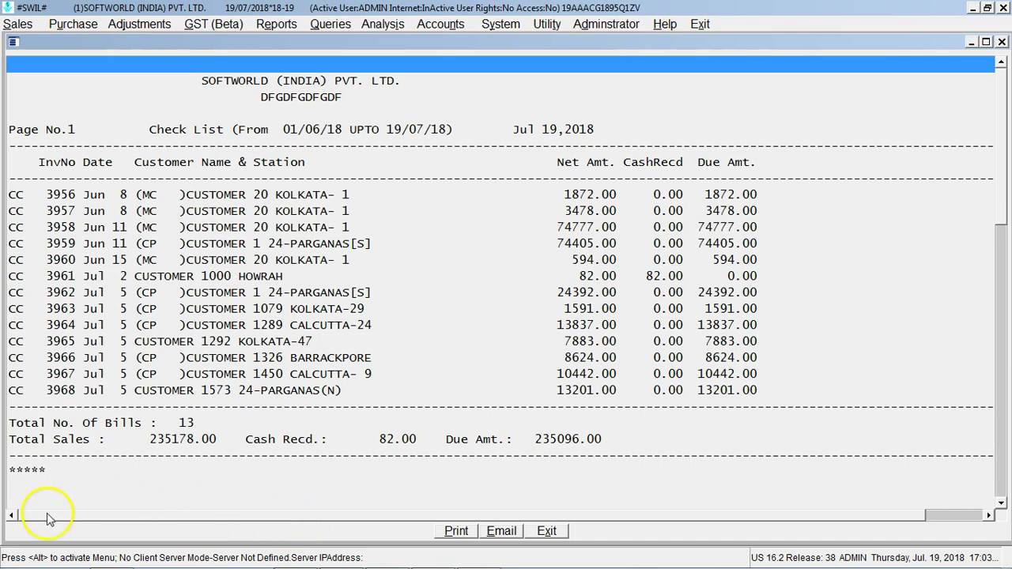
{"action": "key", "text": "Escape"}
Open the Statement of Bills report form for sales.
{"action": "left_click", "coordinate": [18, 25]}
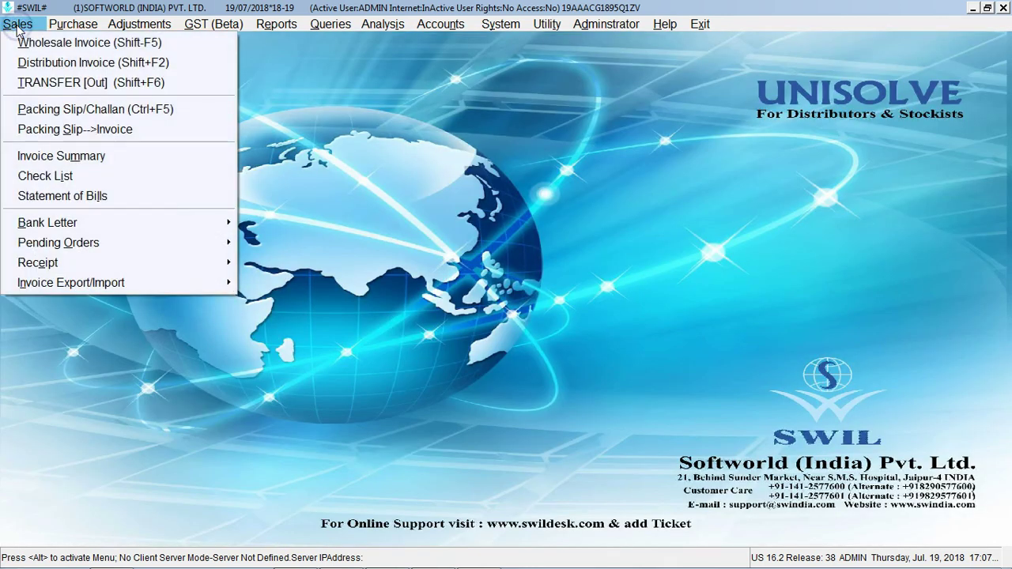
{"action": "key", "text": "Down"}
{"action": "key", "text": "Down"}
{"action": "key", "text": "Down"}
{"action": "key", "text": "Down"}
{"action": "key", "text": "Down"}
{"action": "key", "text": "Down"}
{"action": "key", "text": "Down"}
{"action": "key", "text": "Down"}
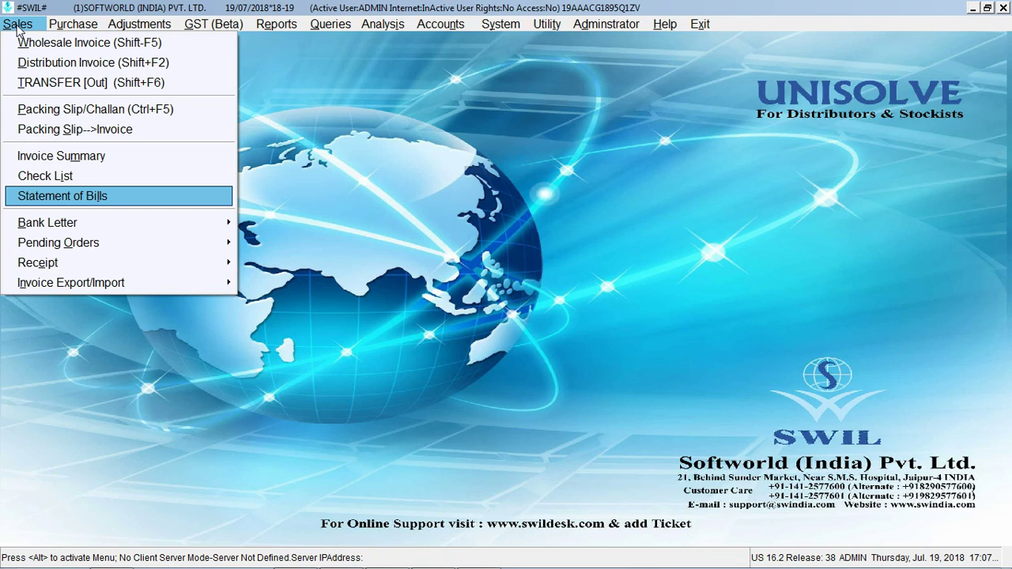
{"action": "key", "text": "Return"}
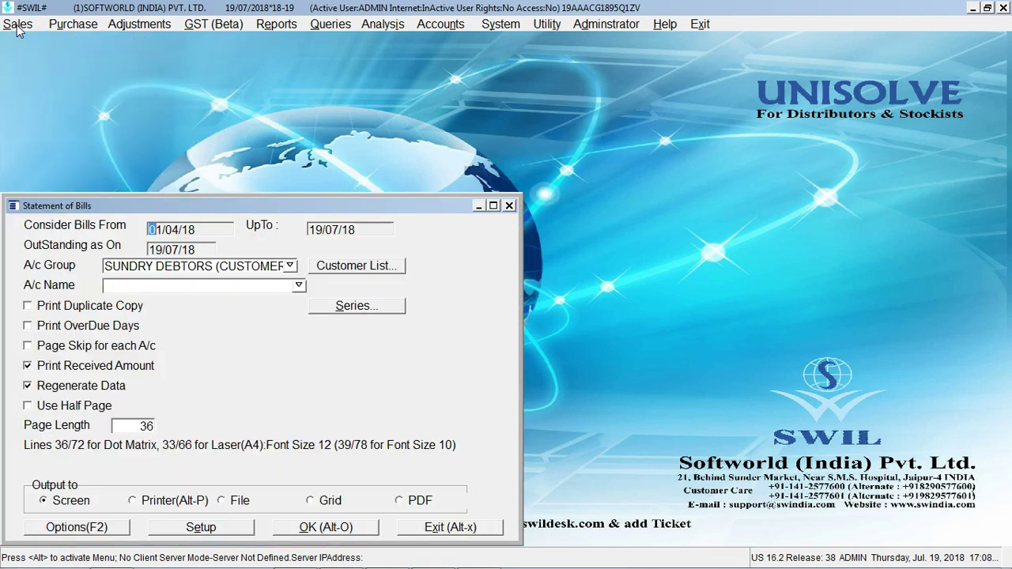
Generate the Statement of Bills on screen for bills from 01/06/18, keeping the preselected series.
{"action": "key", "text": "Right"}
{"action": "key", "text": "Right"}
{"action": "key", "text": "Right"}
{"action": "type", "text": "6"}
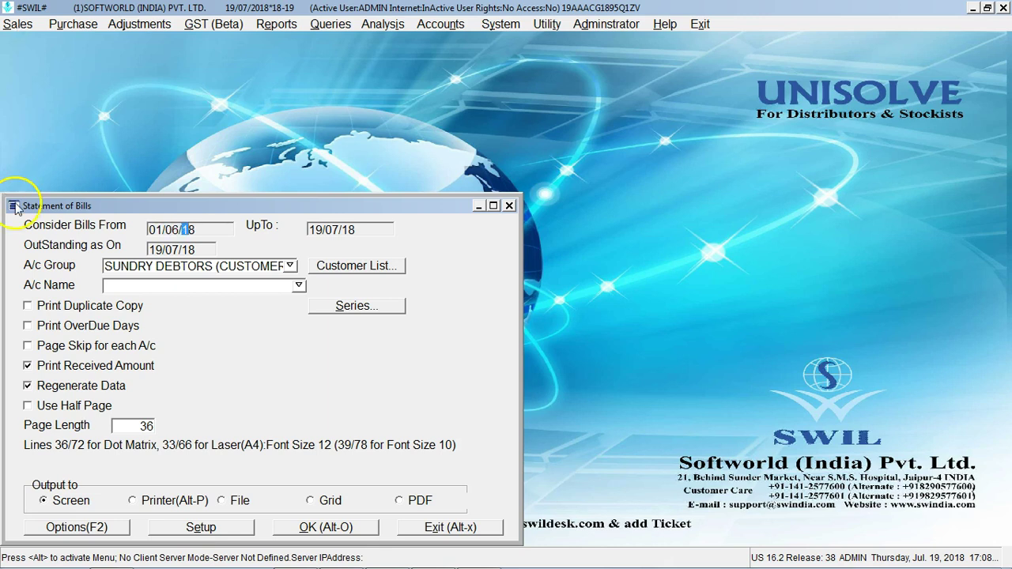
{"action": "left_click", "coordinate": [314, 526]}
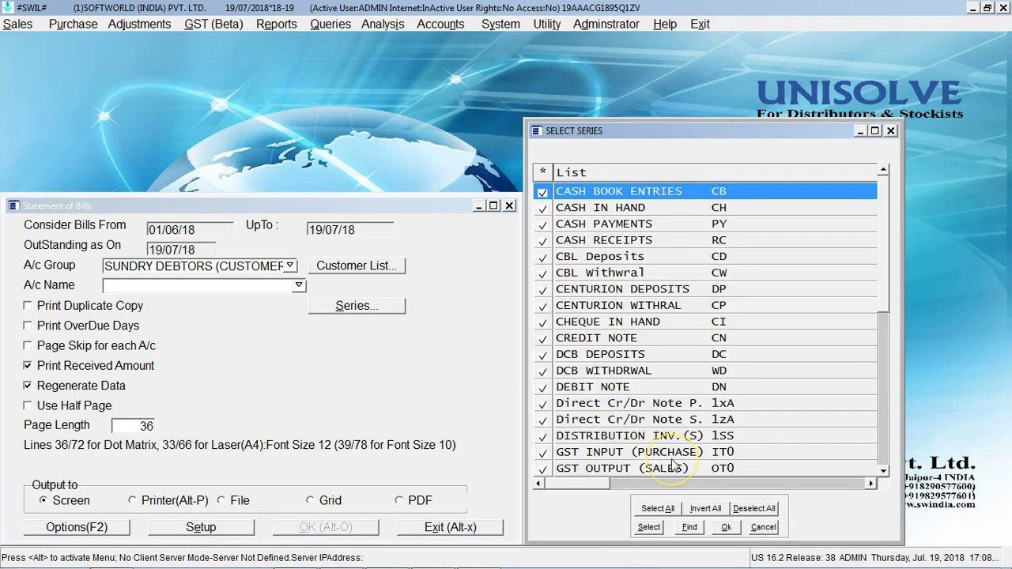
{"action": "left_click", "coordinate": [724, 527]}
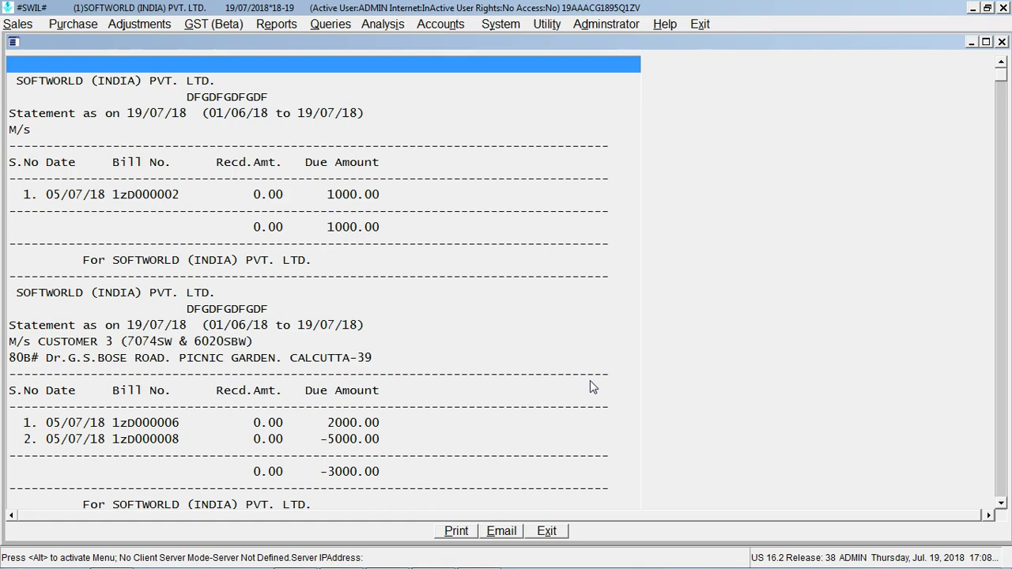
Examine the bill entries and due amounts in each customer's statement, and close the report.
{"action": "key", "text": "Down"}
{"action": "key", "text": "Down"}
{"action": "key", "text": "Down"}
{"action": "key", "text": "Down"}
{"action": "key", "text": "Down"}
{"action": "key", "text": "Down"}
{"action": "key", "text": "Down"}
{"action": "key", "text": "Down"}
{"action": "key", "text": "Down"}
{"action": "key", "text": "Down"}
{"action": "key", "text": "Down"}
{"action": "key", "text": "Down"}
{"action": "key", "text": "Down"}
{"action": "key", "text": "Down"}
{"action": "key", "text": "Down"}
{"action": "key", "text": "Down"}
{"action": "key", "text": "Down"}
{"action": "key", "text": "Down"}
{"action": "key", "text": "Down"}
{"action": "key", "text": "Down"}
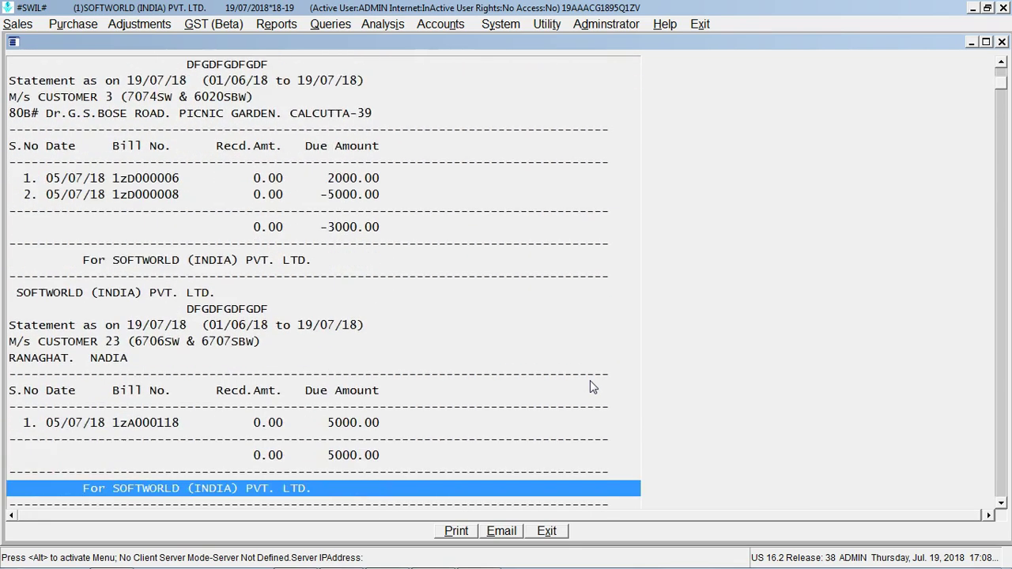
{"action": "key", "text": "Down"}
{"action": "key", "text": "Down"}
{"action": "key", "text": "Down"}
{"action": "key", "text": "Down"}
{"action": "key", "text": "Down"}
{"action": "key", "text": "Down"}
{"action": "key", "text": "Down"}
{"action": "key", "text": "Down"}
{"action": "key", "text": "Down"}
{"action": "key", "text": "Down"}
{"action": "key", "text": "Down"}
{"action": "key", "text": "Down"}
{"action": "key", "text": "Down"}
{"action": "key", "text": "Down"}
{"action": "key", "text": "Down"}
{"action": "key", "text": "Down"}
{"action": "key", "text": "Down"}
{"action": "key", "text": "Down"}
{"action": "key", "text": "Down"}
{"action": "key", "text": "Down"}
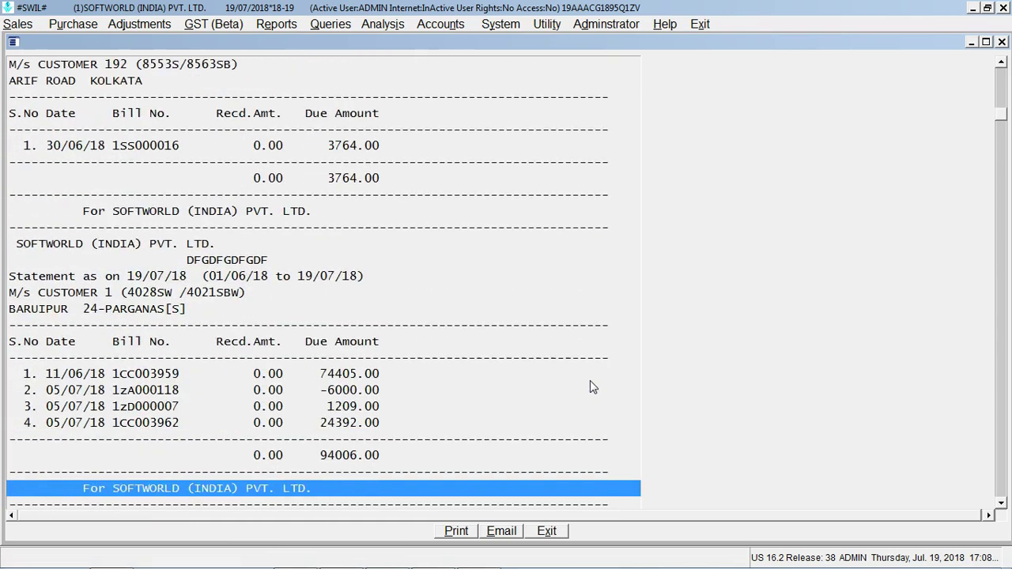
{"action": "key", "text": "Down"}
{"action": "key", "text": "Down"}
{"action": "key", "text": "Down"}
{"action": "key", "text": "Down"}
{"action": "key", "text": "Down"}
{"action": "key", "text": "Down"}
{"action": "key", "text": "Down"}
{"action": "key", "text": "Down"}
{"action": "key", "text": "Down"}
{"action": "key", "text": "Down"}
{"action": "key", "text": "Down"}
{"action": "key", "text": "Down"}
{"action": "key", "text": "Down"}
{"action": "key", "text": "Down"}
{"action": "key", "text": "Down"}
{"action": "key", "text": "Down"}
{"action": "key", "text": "Down"}
{"action": "key", "text": "Down"}
{"action": "key", "text": "Down"}
{"action": "key", "text": "Down"}
{"action": "key", "text": "Down"}
{"action": "key", "text": "Down"}
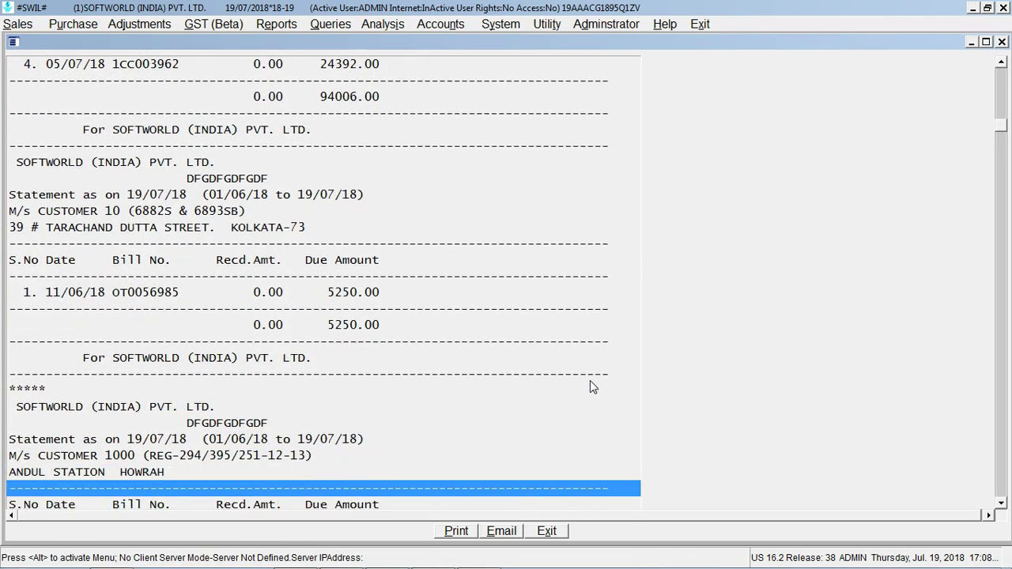
{"action": "key", "text": "Escape"}
{"action": "key", "text": "Return"}
{"action": "key", "text": "Escape"}
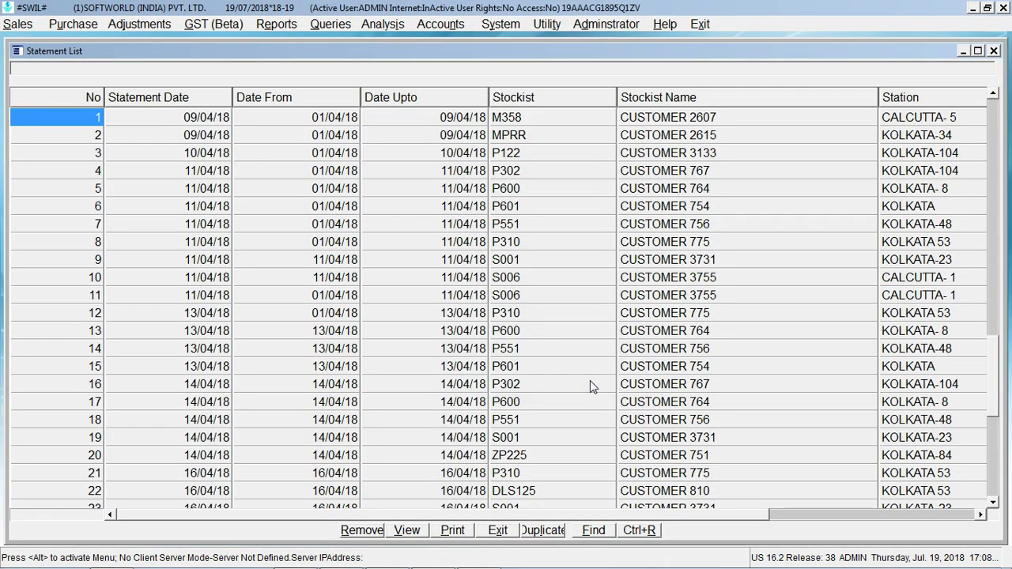
Look through the dates, stockists and stations of the entries in the Statement List, and close the list.
{"action": "key", "text": "Down"}
{"action": "key", "text": "Down"}
{"action": "key", "text": "Down"}
{"action": "key", "text": "Down"}
{"action": "key", "text": "Down"}
{"action": "key", "text": "Down"}
{"action": "key", "text": "Down"}
{"action": "key", "text": "Down"}
{"action": "key", "text": "Down"}
{"action": "key", "text": "Down"}
{"action": "key", "text": "Down"}
{"action": "key", "text": "Down"}
{"action": "key", "text": "Down"}
{"action": "key", "text": "Down"}
{"action": "key", "text": "Down"}
{"action": "key", "text": "Down"}
{"action": "key", "text": "Down"}
{"action": "key", "text": "Down"}
{"action": "key", "text": "Down"}
{"action": "key", "text": "Down"}
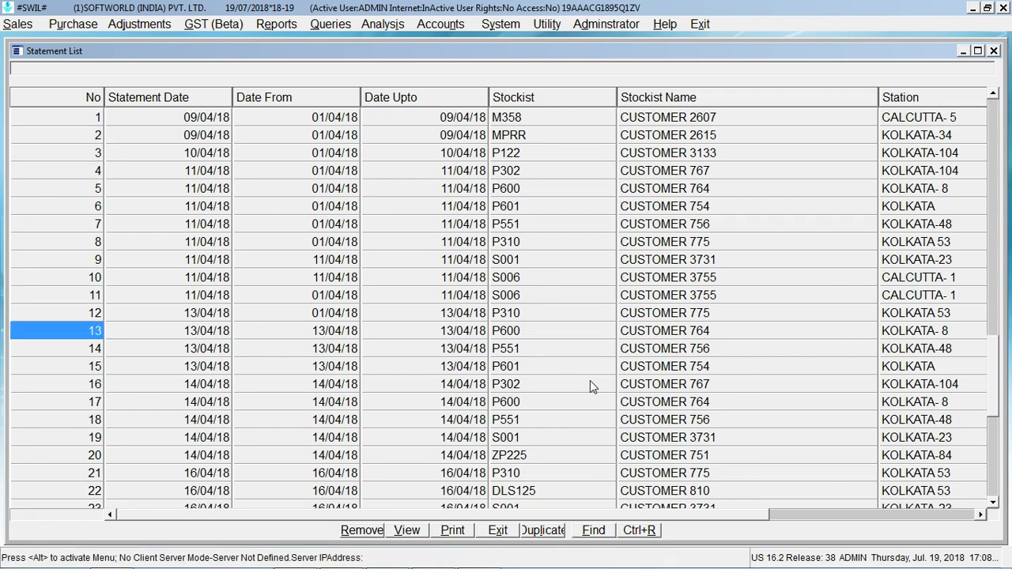
{"action": "key", "text": "Down"}
{"action": "key", "text": "Down"}
{"action": "key", "text": "Down"}
{"action": "key", "text": "Down"}
{"action": "key", "text": "Down"}
{"action": "key", "text": "Down"}
{"action": "key", "text": "Down"}
{"action": "key", "text": "Down"}
{"action": "key", "text": "Down"}
{"action": "key", "text": "Down"}
{"action": "key", "text": "Down"}
{"action": "key", "text": "Down"}
{"action": "key", "text": "Down"}
{"action": "key", "text": "Down"}
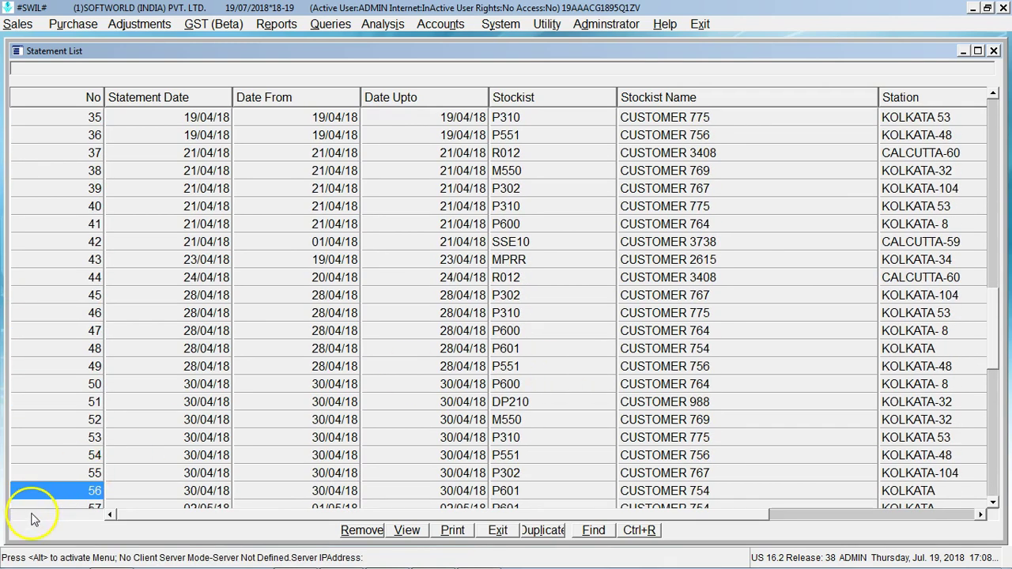
{"action": "key", "text": "Escape"}
Open the sales Receipt Entry screen to view its layout, and close it without recording a receipt.
{"action": "left_click", "coordinate": [14, 26]}
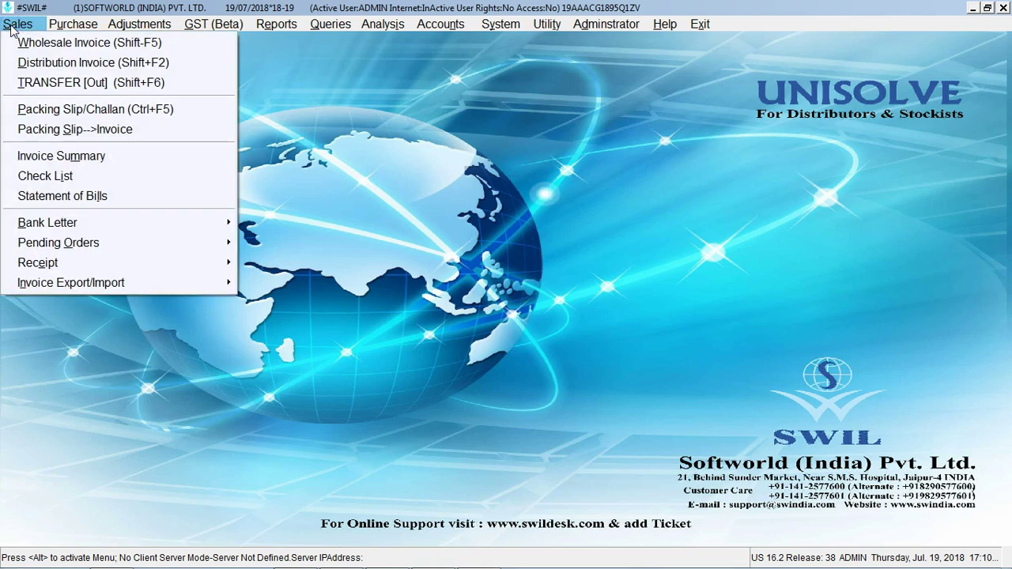
{"action": "key", "text": "Down"}
{"action": "key", "text": "Down"}
{"action": "key", "text": "Down"}
{"action": "key", "text": "Down"}
{"action": "key", "text": "Down"}
{"action": "key", "text": "Down"}
{"action": "key", "text": "Down"}
{"action": "key", "text": "Down"}
{"action": "key", "text": "Down"}
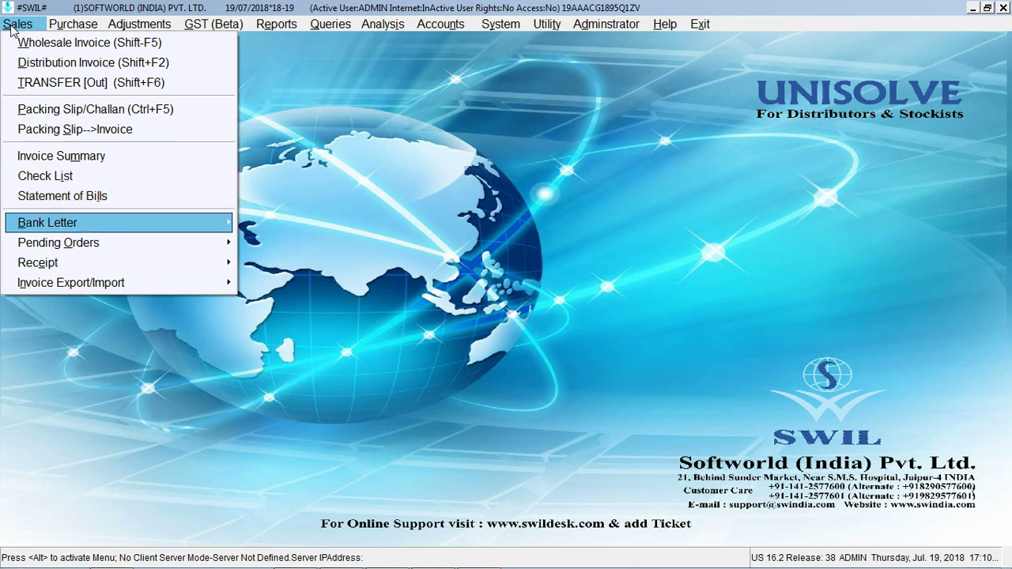
{"action": "key", "text": "Down"}
{"action": "key", "text": "Down"}
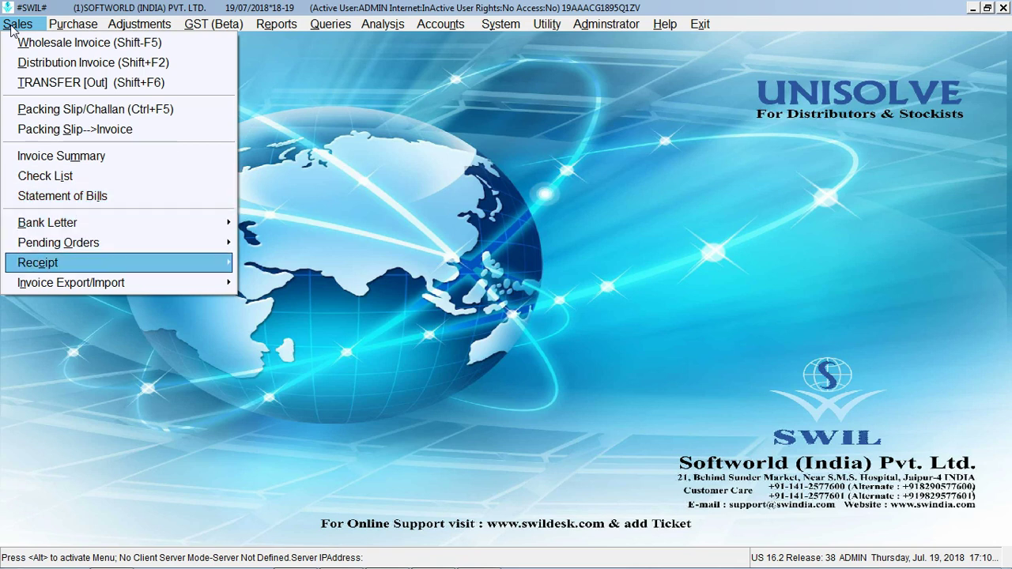
{"action": "key", "text": "Right"}
{"action": "key", "text": "Return"}
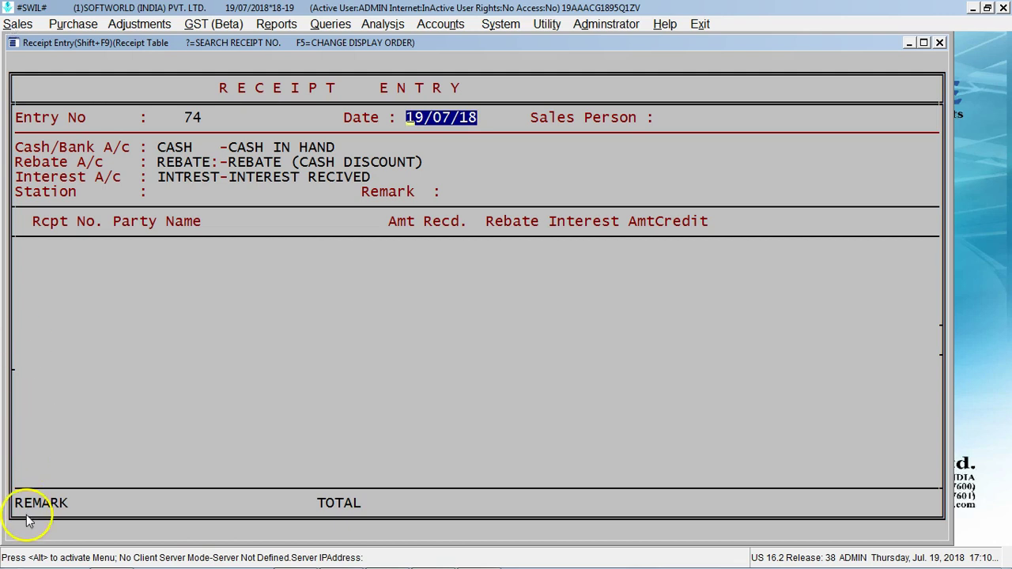
{"action": "key", "text": "Escape"}
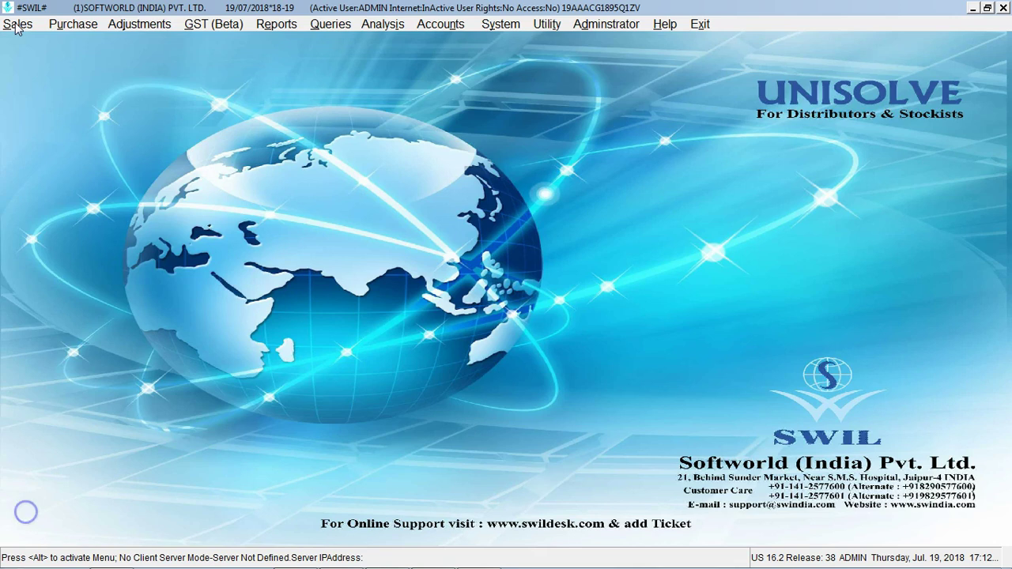
Review the invoice export and import options, and open the GST-format CSV sales export form.
{"action": "key", "text": "alt+s"}
{"action": "key", "text": "Down"}
{"action": "key", "text": "Down"}
{"action": "key", "text": "Down"}
{"action": "key", "text": "Down"}
{"action": "key", "text": "Down"}
{"action": "key", "text": "Down"}
{"action": "key", "text": "Down"}
{"action": "key", "text": "Down"}
{"action": "key", "text": "Down"}
{"action": "key", "text": "Down"}
{"action": "key", "text": "Down"}
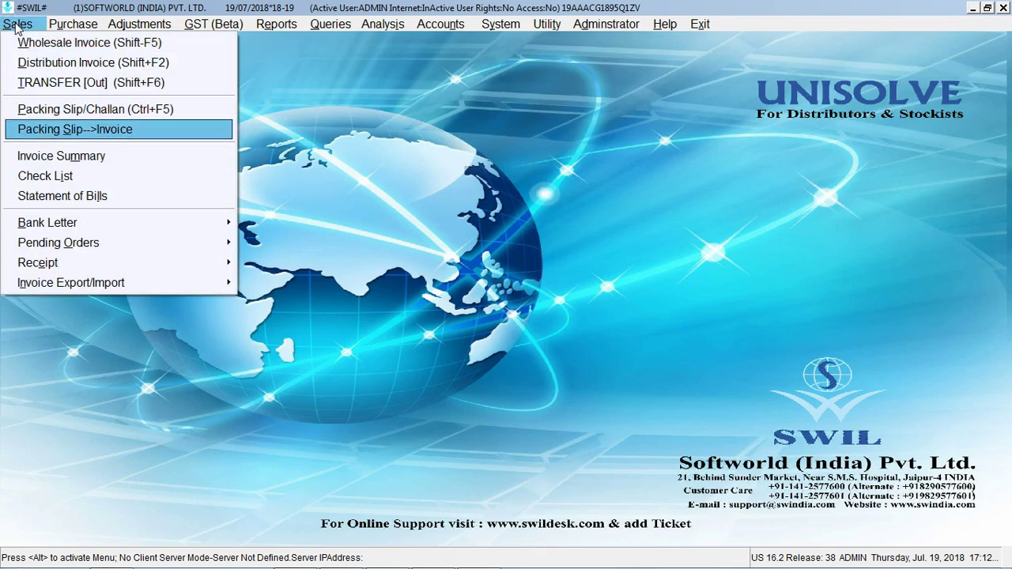
{"action": "key", "text": "Right"}
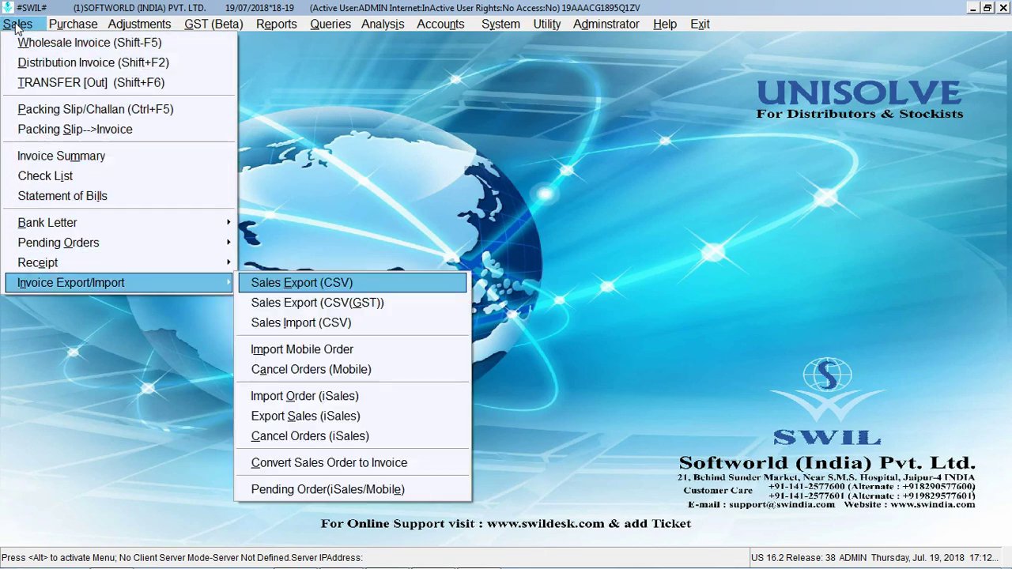
{"action": "key", "text": "Down"}
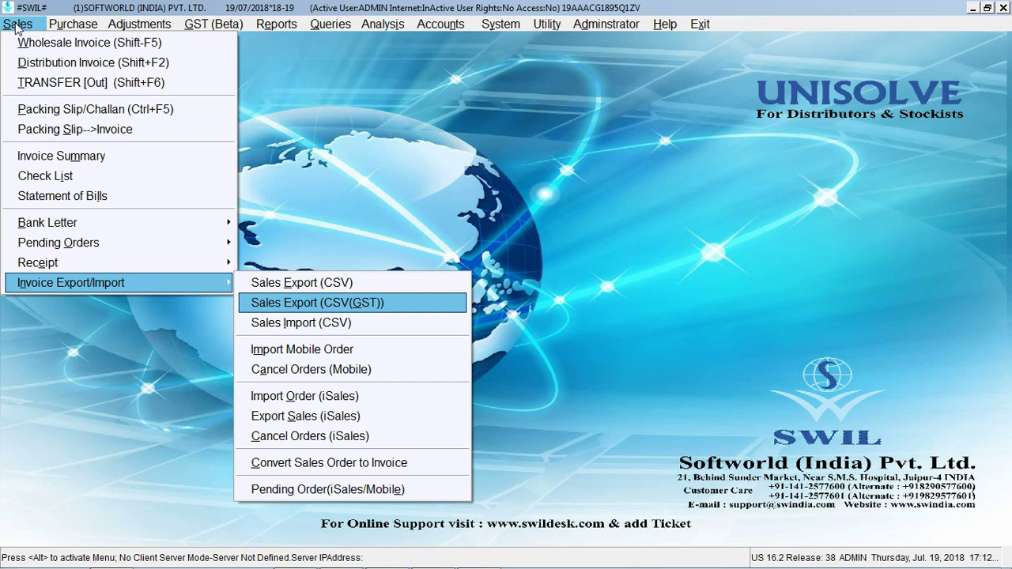
{"action": "key", "text": "Return"}
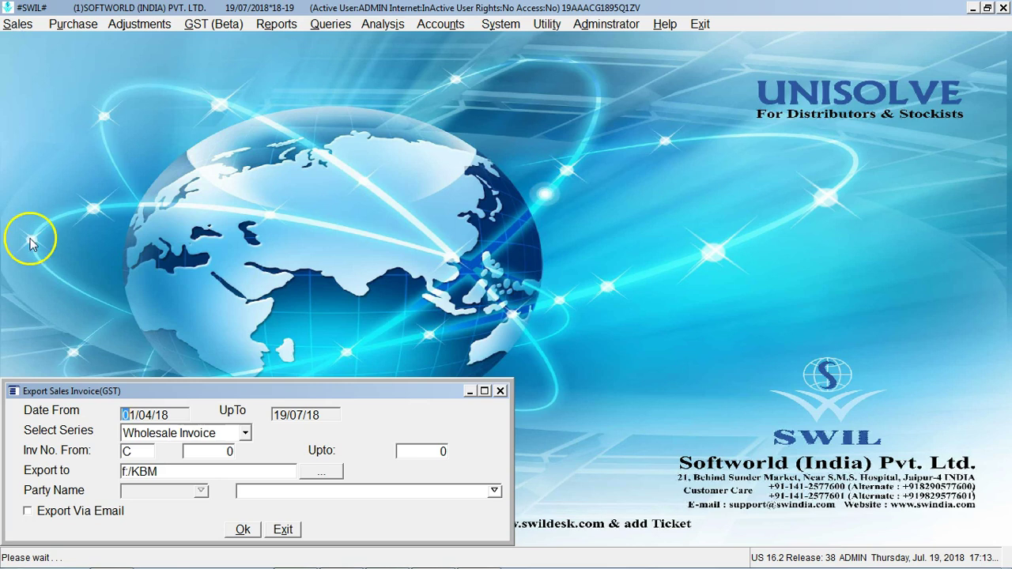
Look through the Sales options and open the first entry under Pending Orders.
{"action": "left_click", "coordinate": [17, 24]}
{"action": "key", "text": "Down"}
{"action": "key", "text": "Down"}
{"action": "key", "text": "Down"}
{"action": "key", "text": "Down"}
{"action": "key", "text": "Down"}
{"action": "key", "text": "Down"}
{"action": "key", "text": "Down"}
{"action": "key", "text": "Down"}
{"action": "key", "text": "Down"}
{"action": "key", "text": "Down"}
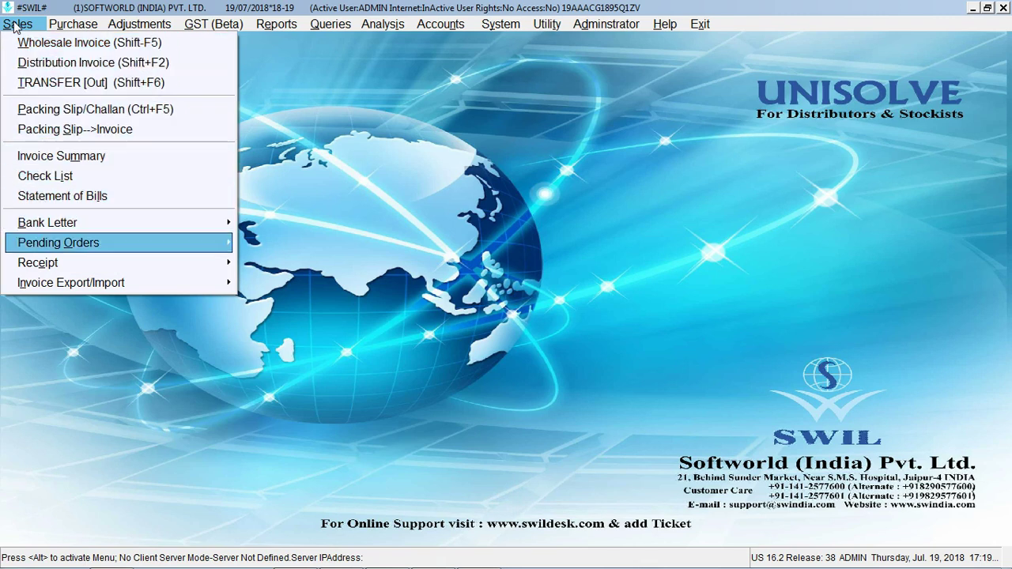
{"action": "key", "text": "Right"}
{"action": "key", "text": "Return"}
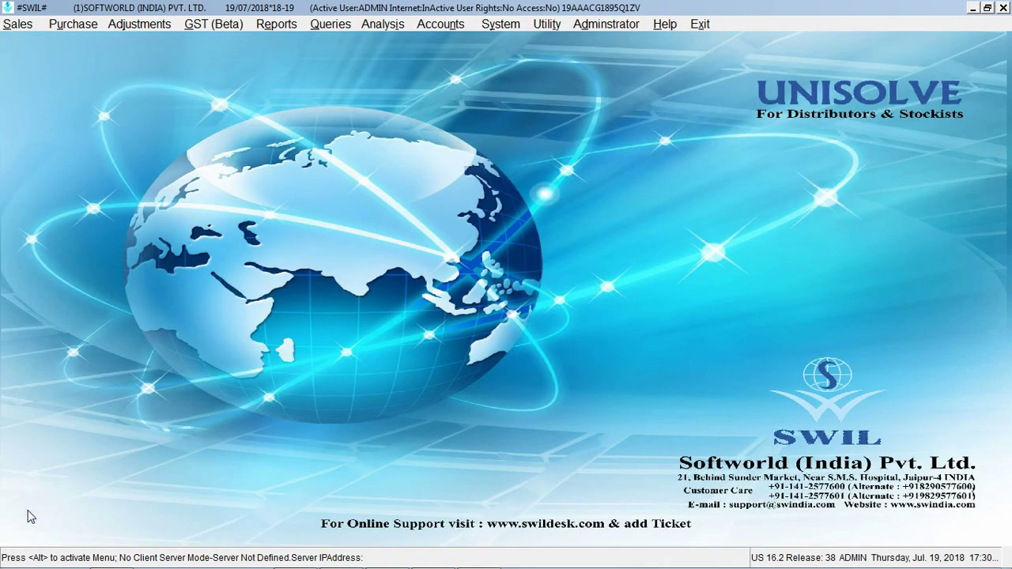
Go to the Purchase Invoice list, leaving the blank entry, and open the SUPPLIER 1 invoice for modification.
{"action": "left_click", "coordinate": [69, 27]}
{"action": "left_click", "coordinate": [69, 42]}
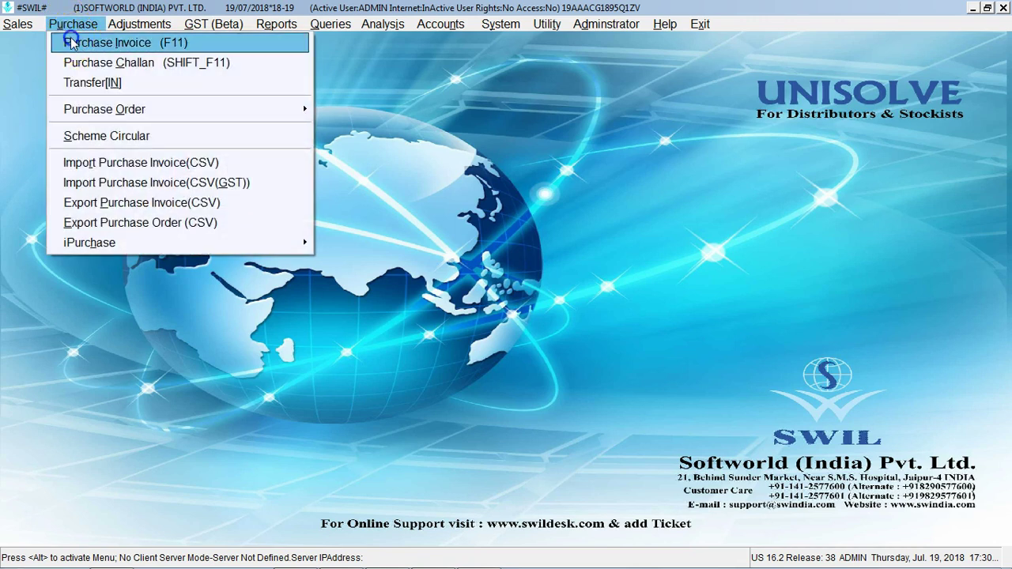
{"action": "key", "text": "Escape"}
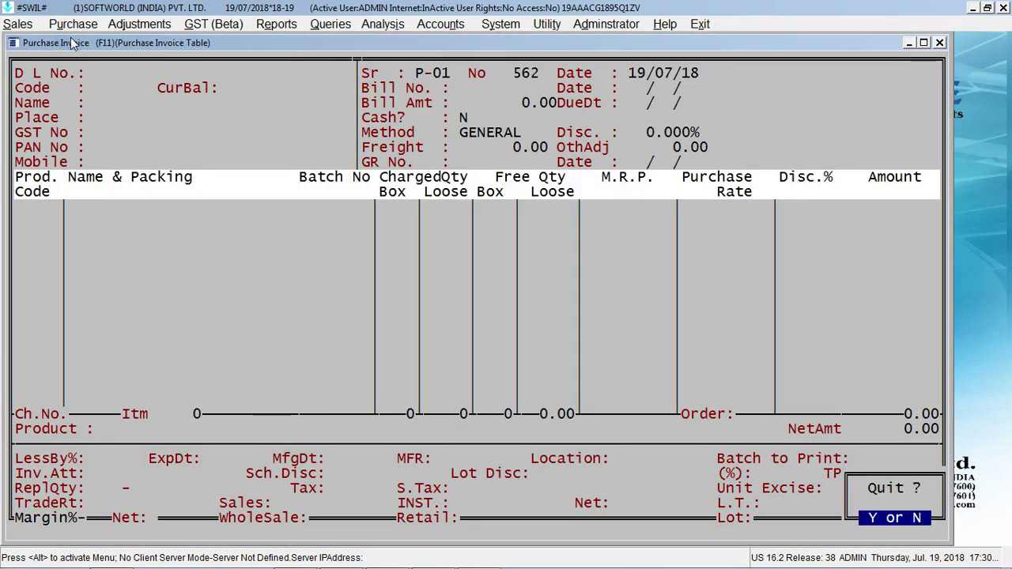
{"action": "key", "text": "y"}
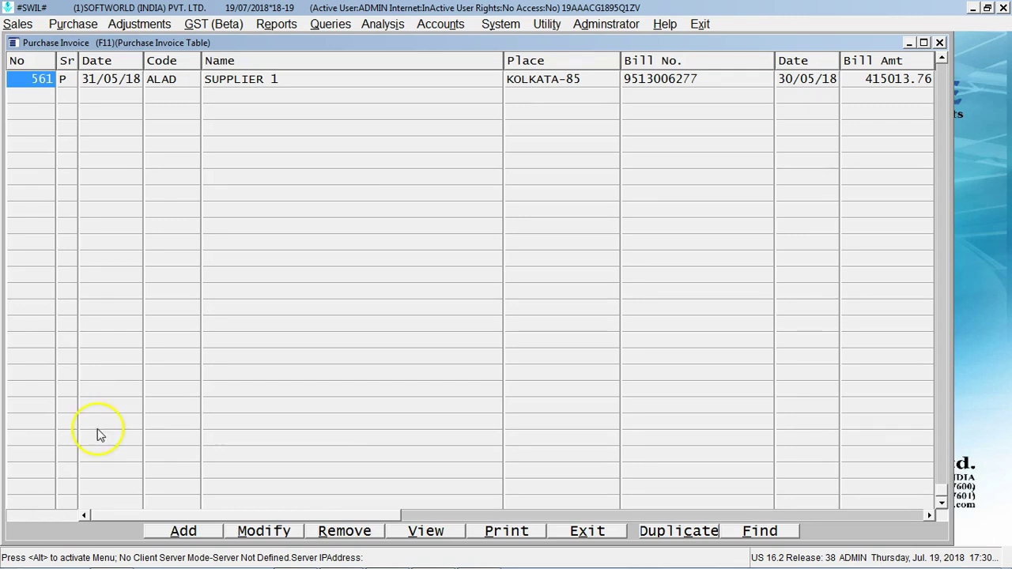
{"action": "left_click", "coordinate": [264, 532]}
{"action": "left_click", "coordinate": [533, 291]}
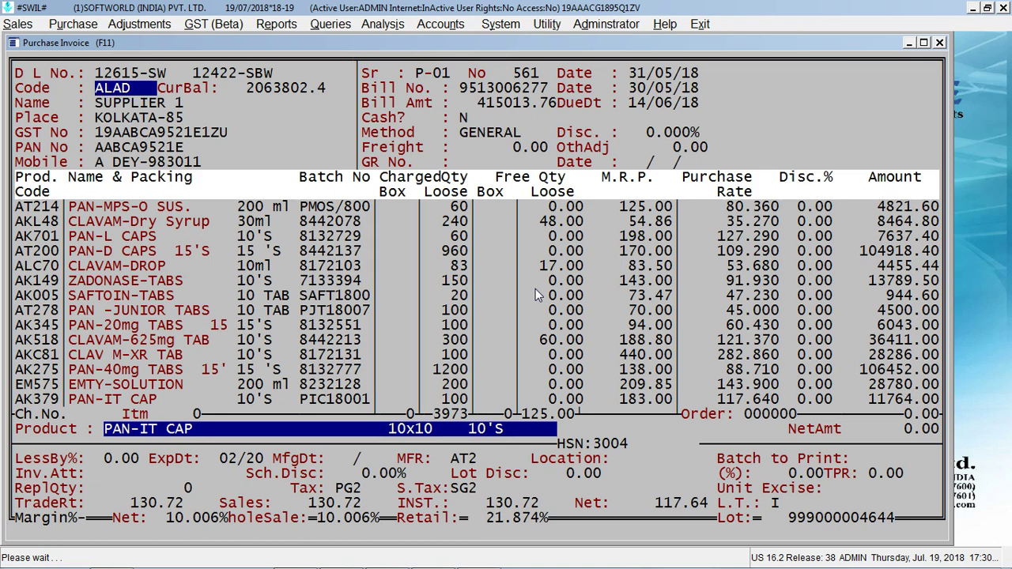
Review the function keys available in the purchase invoice, view its Billing Entry table, and close the invoice.
{"action": "key", "text": "F1"}
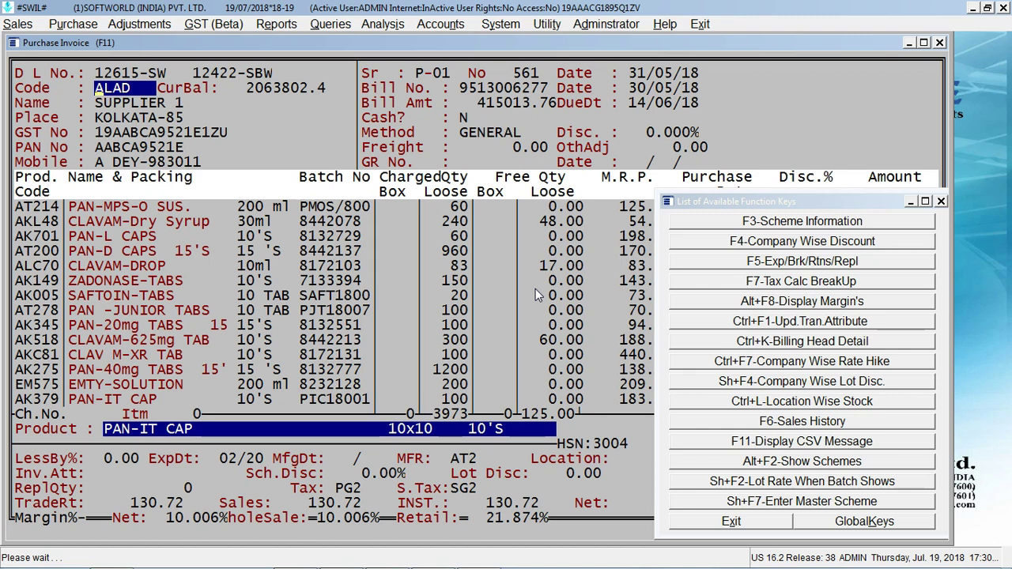
{"action": "left_click", "coordinate": [726, 520]}
{"action": "left_click", "coordinate": [676, 455]}
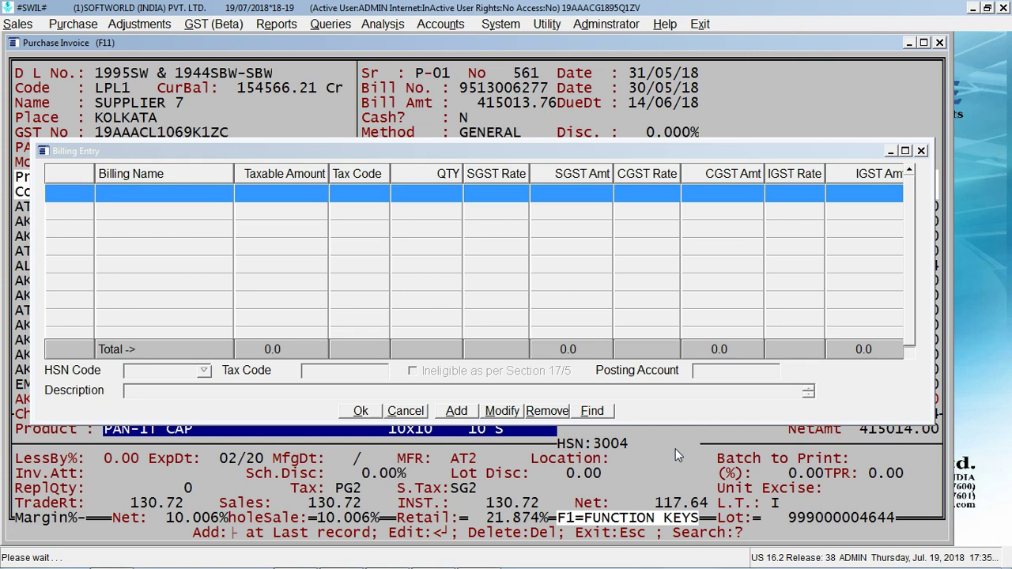
{"action": "key", "text": "Escape"}
{"action": "key", "text": "Return"}
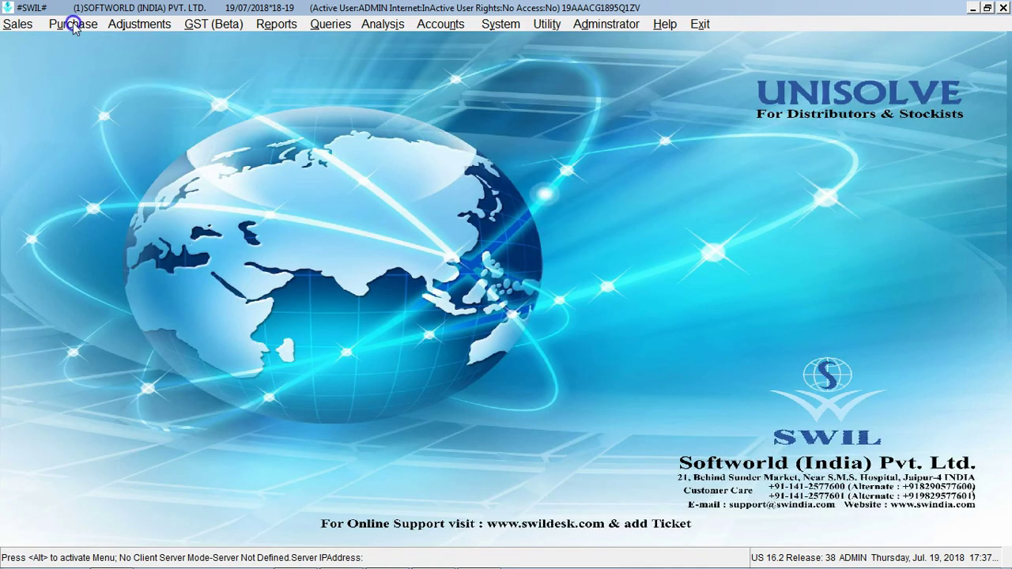
Review the purchase order options and open a new purchase Order Form.
{"action": "left_click", "coordinate": [73, 24]}
{"action": "key", "text": "Down"}
{"action": "key", "text": "Down"}
{"action": "key", "text": "Down"}
{"action": "key", "text": "Down"}
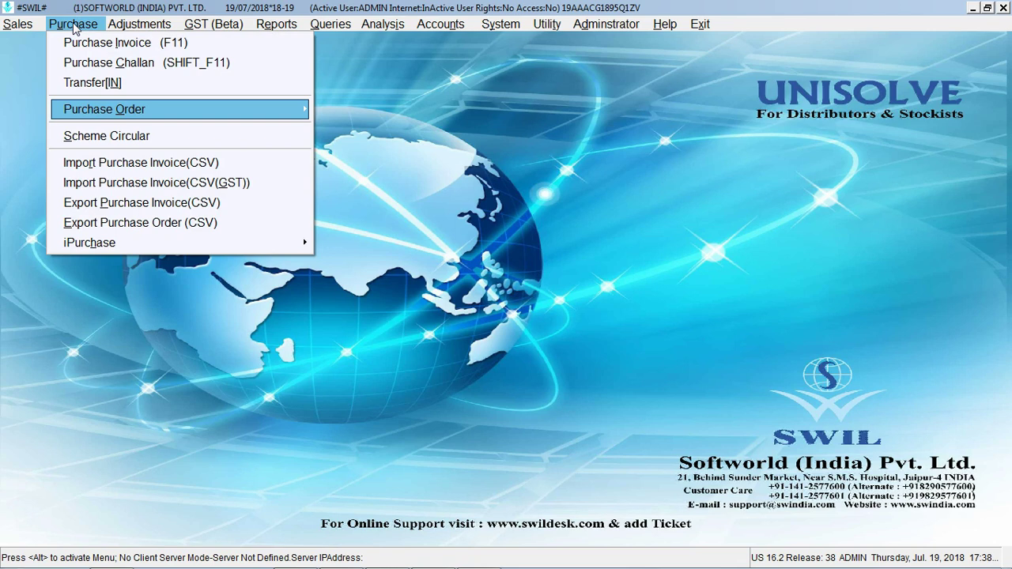
{"action": "key", "text": "Right"}
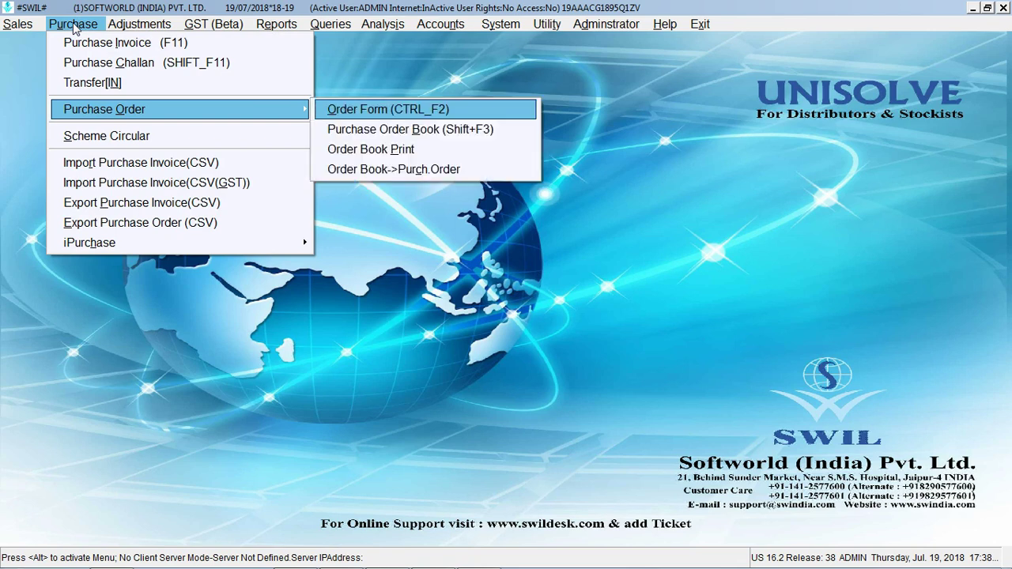
{"action": "key", "text": "Return"}
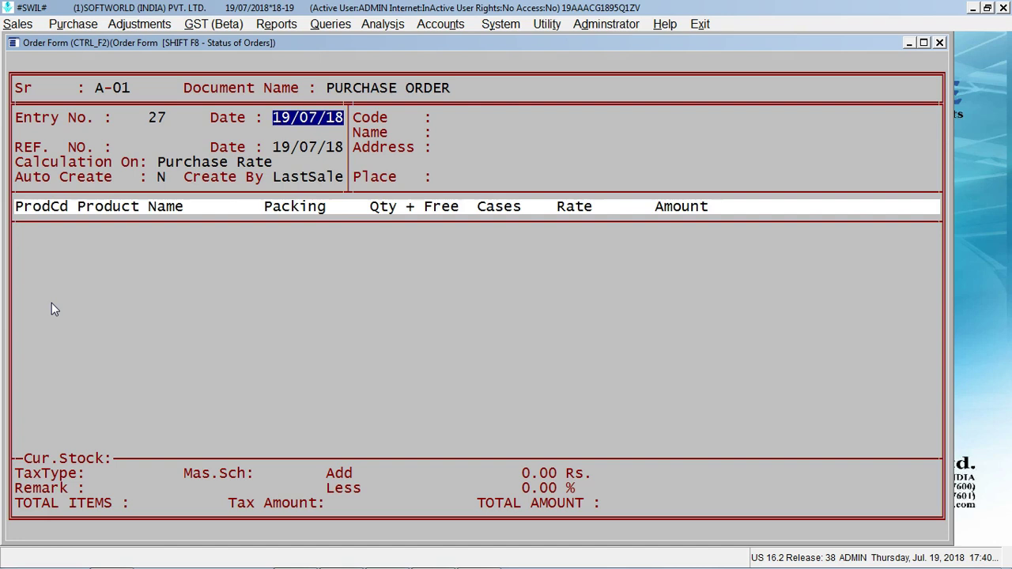
Choose COMPUTER GERAJ as the purchase order's supplier, keep the 19/07/18 dates, and leave the form without saving an order.
{"action": "key", "text": "Return"}
{"action": "key", "text": "Return"}
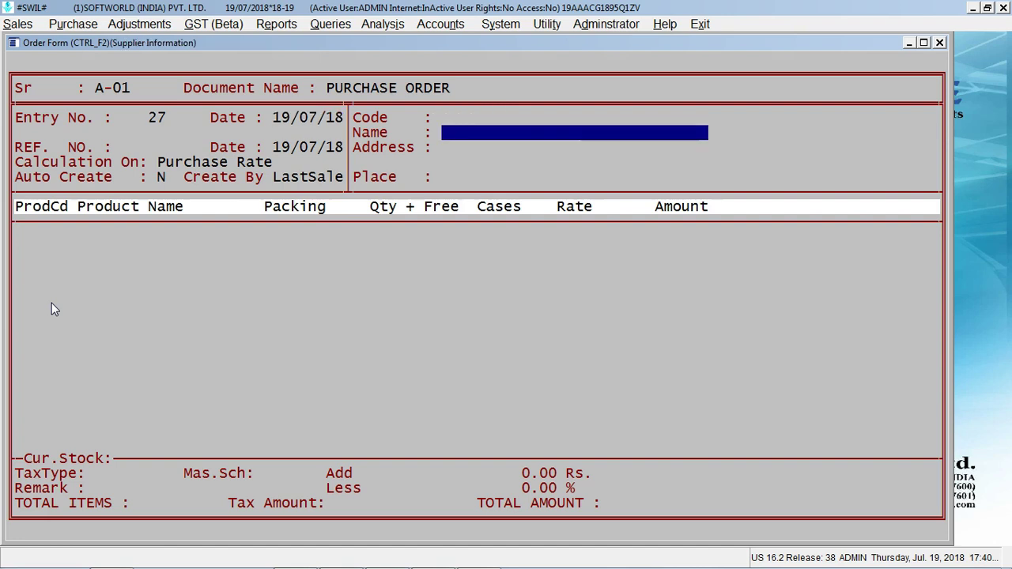
{"action": "key", "text": "Return"}
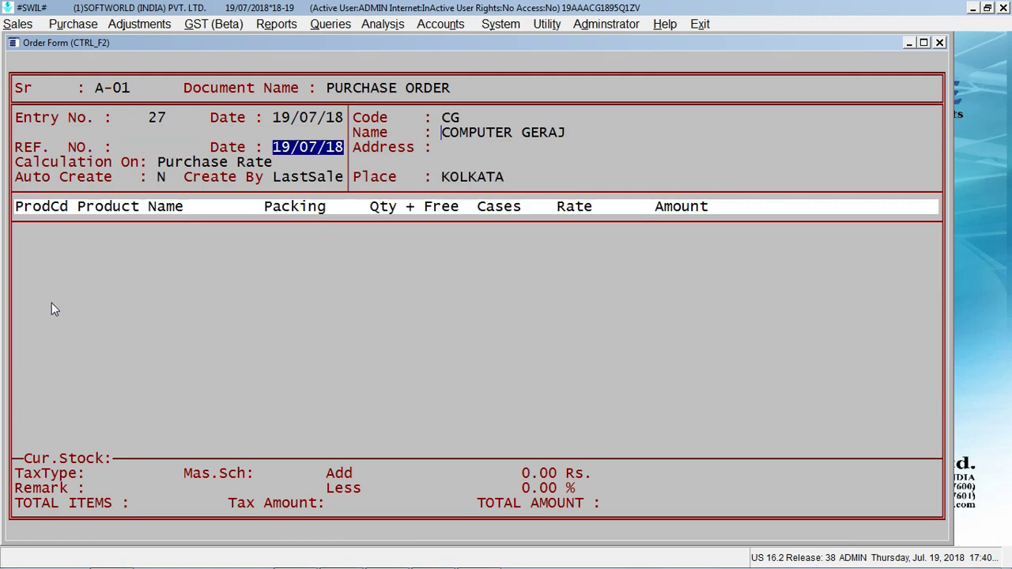
{"action": "key", "text": "Return"}
{"action": "type", "text": "Y"}
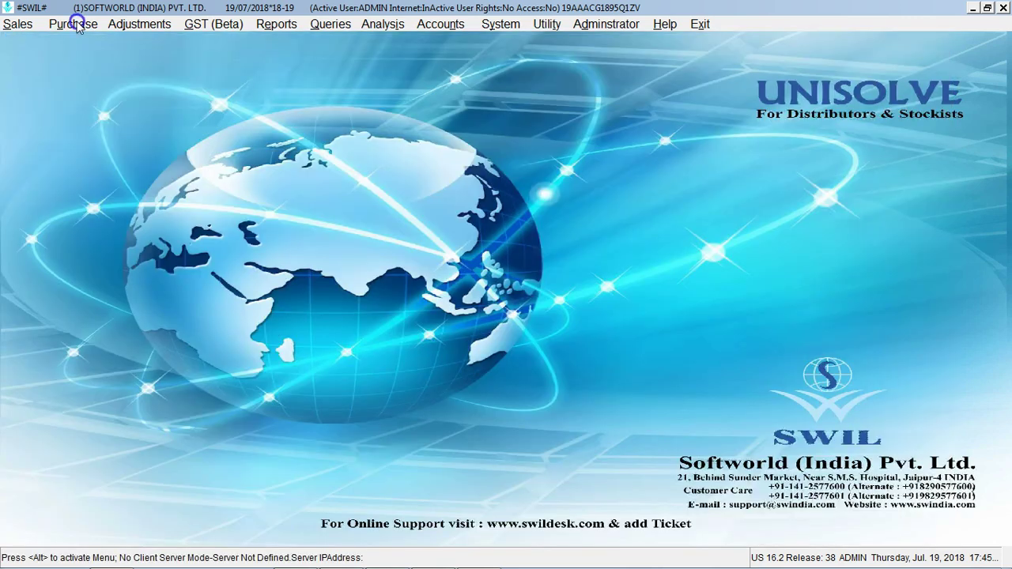
Look through the Purchase options and open the GST-format CSV import for purchase invoices.
{"action": "left_click", "coordinate": [76, 26]}
{"action": "key", "text": "Down"}
{"action": "key", "text": "Down"}
{"action": "key", "text": "Down"}
{"action": "key", "text": "Down"}
{"action": "key", "text": "Down"}
{"action": "key", "text": "Down"}
{"action": "key", "text": "Down"}
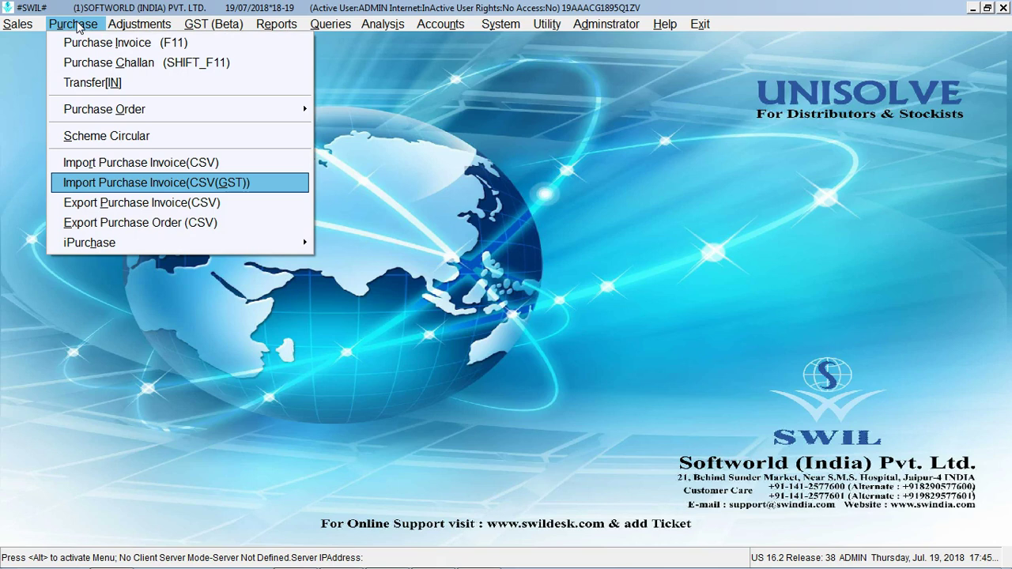
{"action": "key", "text": "Return"}
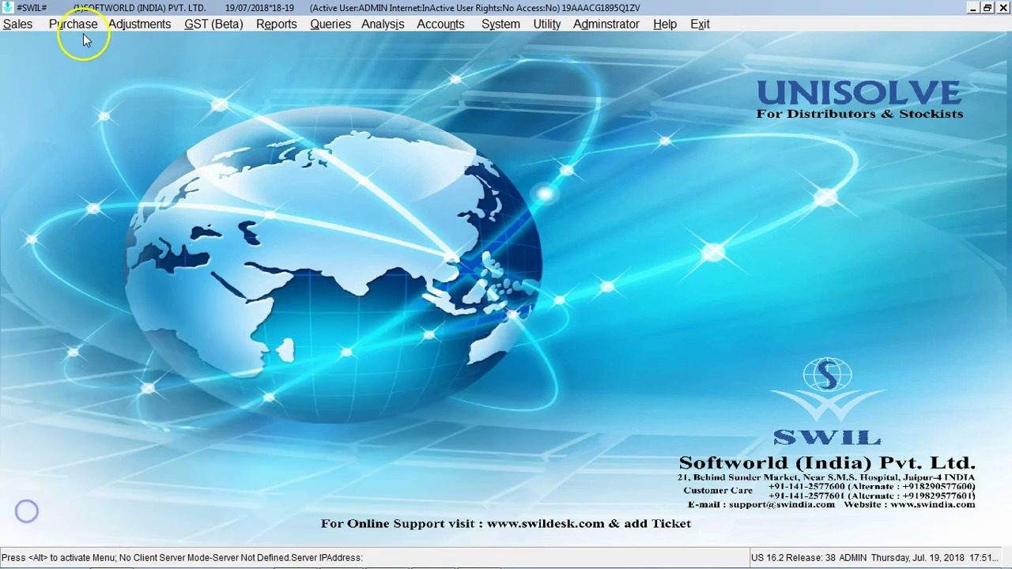
Go to the purchase order list, leaving the blank order form, and open the SUPPLIER 56 order for modification.
{"action": "left_click", "coordinate": [73, 25]}
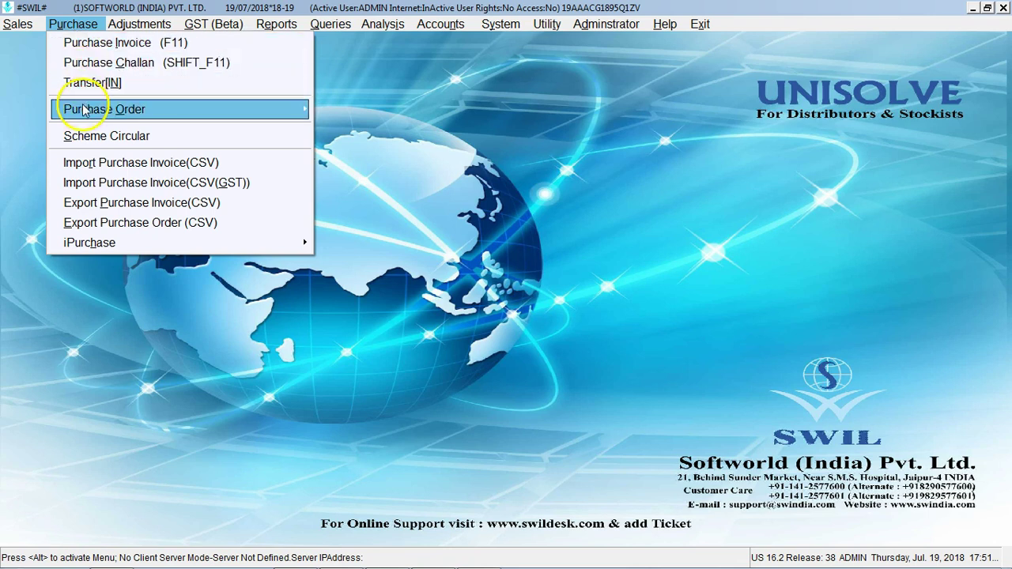
{"action": "mouse_move", "coordinate": [84, 107]}
{"action": "left_click", "coordinate": [331, 109]}
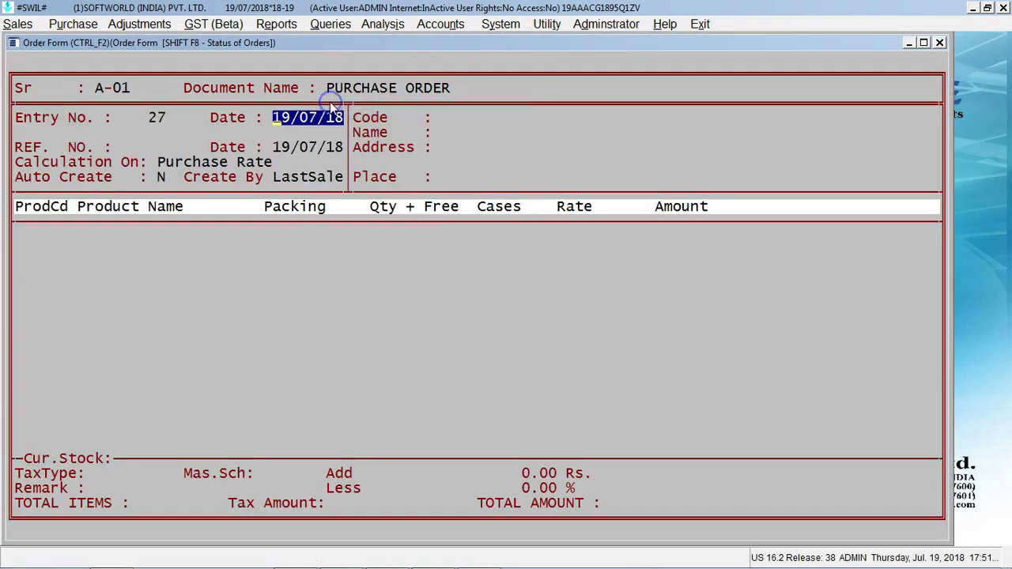
{"action": "key", "text": "Escape"}
{"action": "key", "text": "y"}
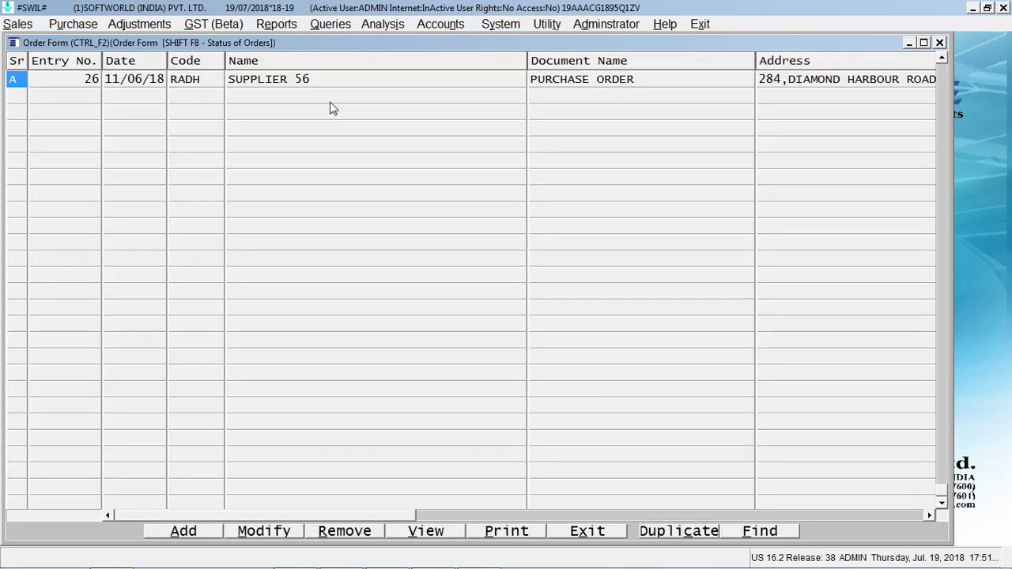
{"action": "left_click", "coordinate": [277, 532]}
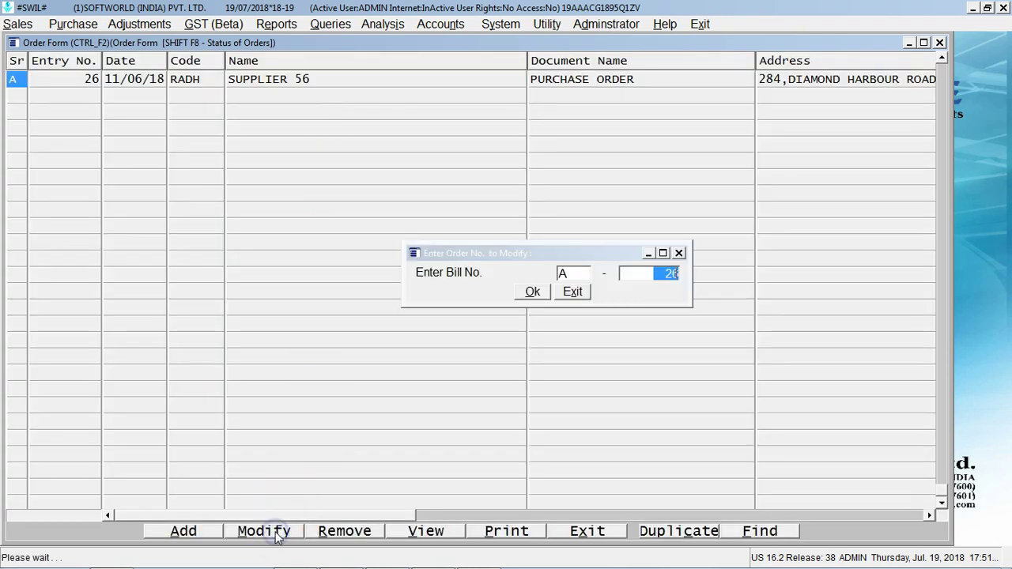
{"action": "key", "text": "Return"}
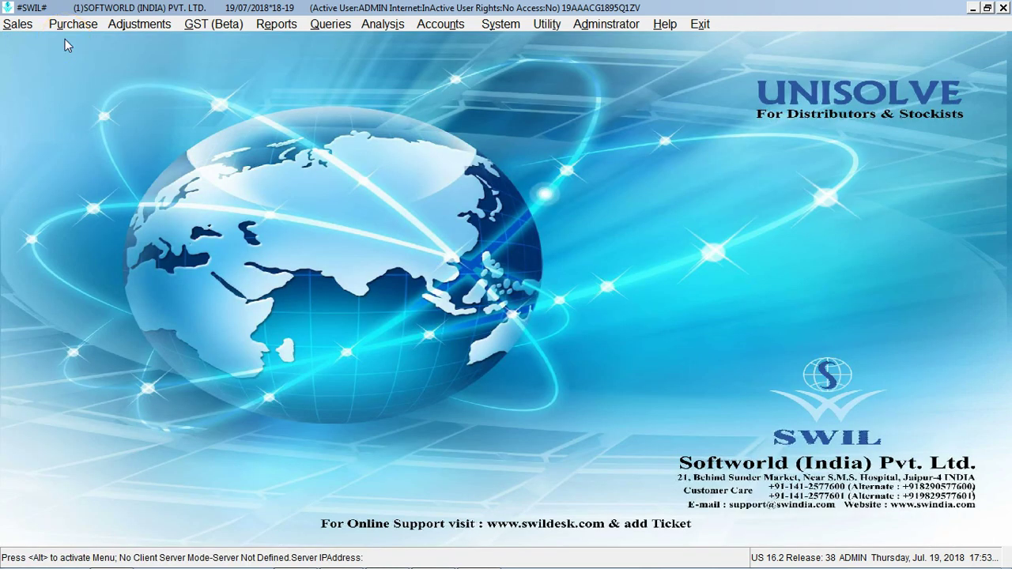
Open the saved sales return for CUSTOMER 4707 in modify mode, examine its returned products, and close it unchanged.
{"action": "left_click", "coordinate": [120, 27]}
{"action": "key", "text": "Down"}
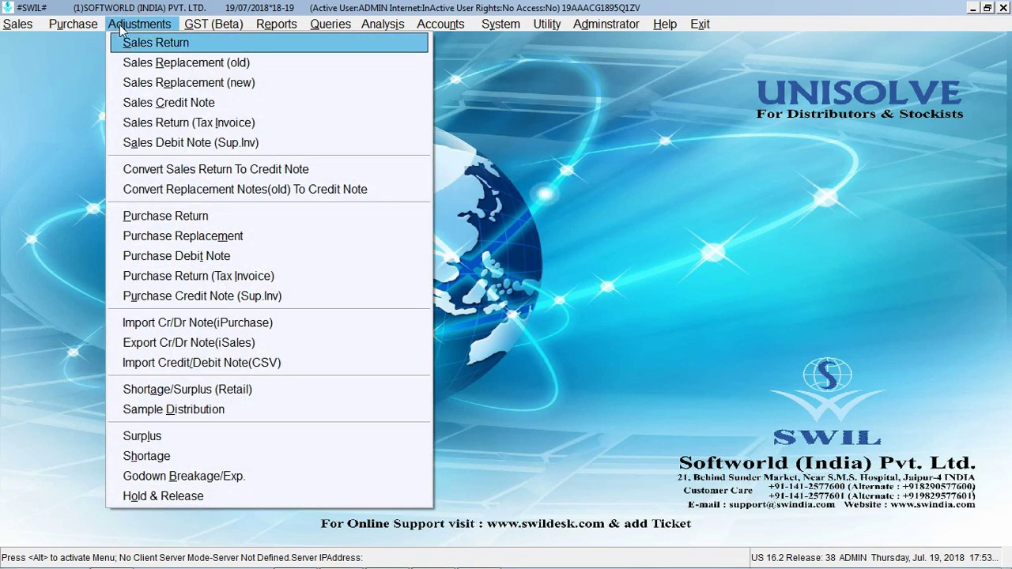
{"action": "key", "text": "Return"}
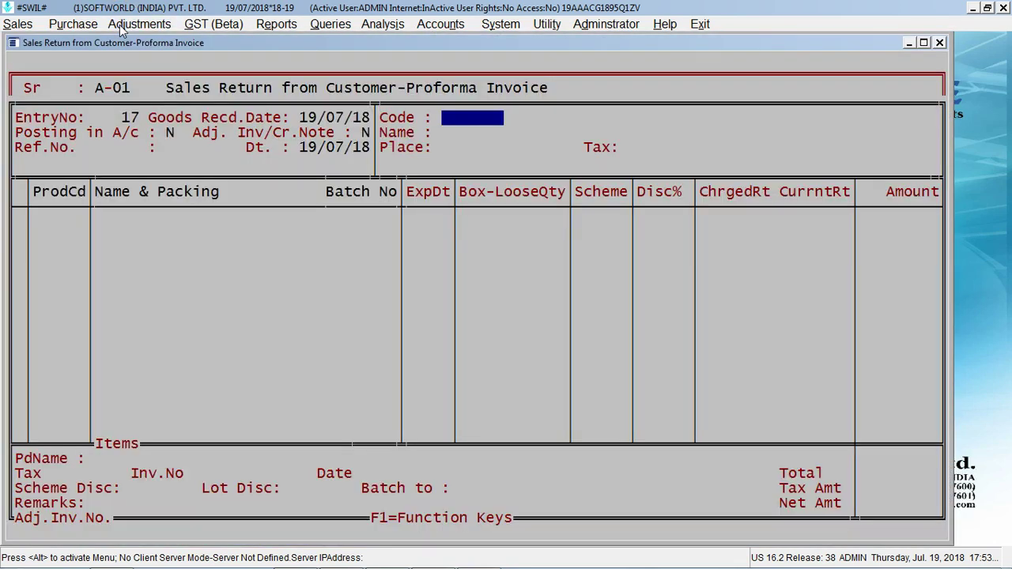
{"action": "key", "text": "Escape"}
{"action": "key", "text": "y"}
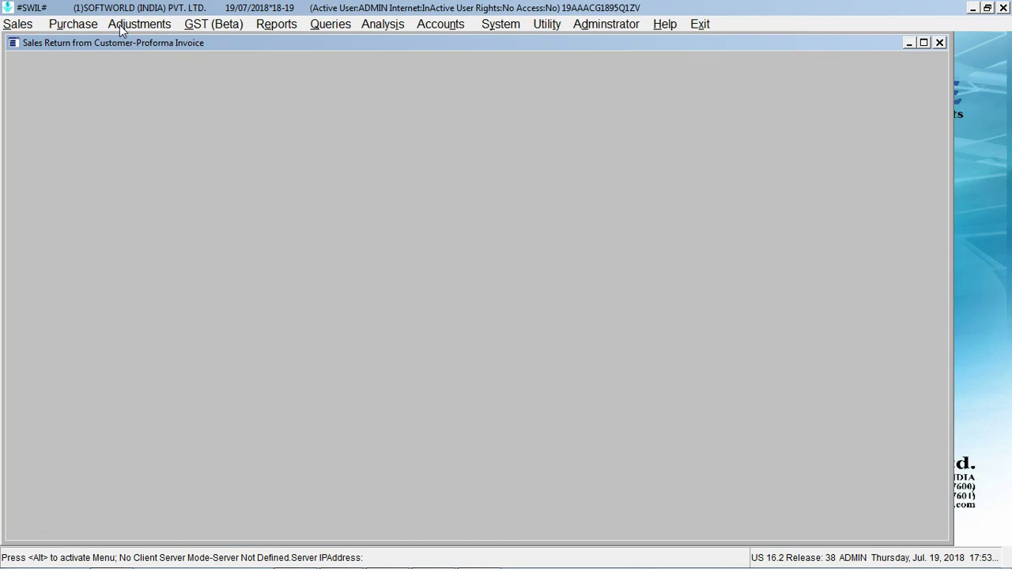
{"action": "left_click", "coordinate": [264, 530]}
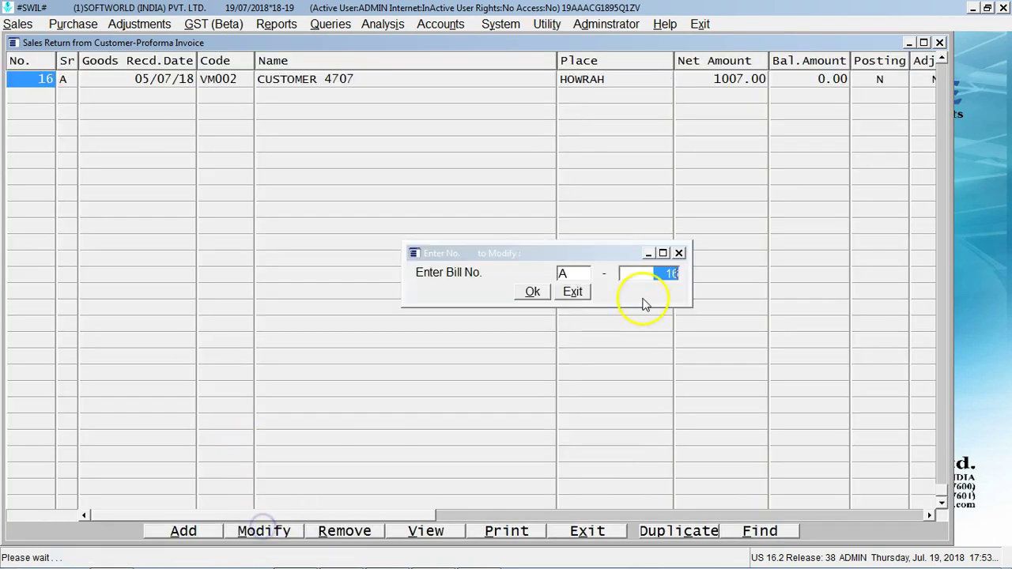
{"action": "left_click", "coordinate": [546, 290]}
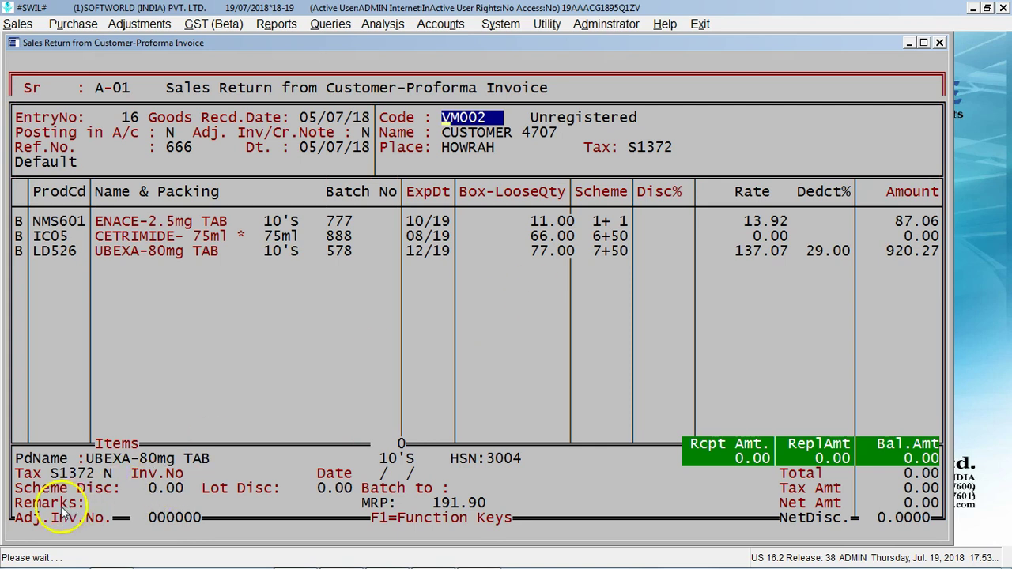
{"action": "key", "text": "Escape"}
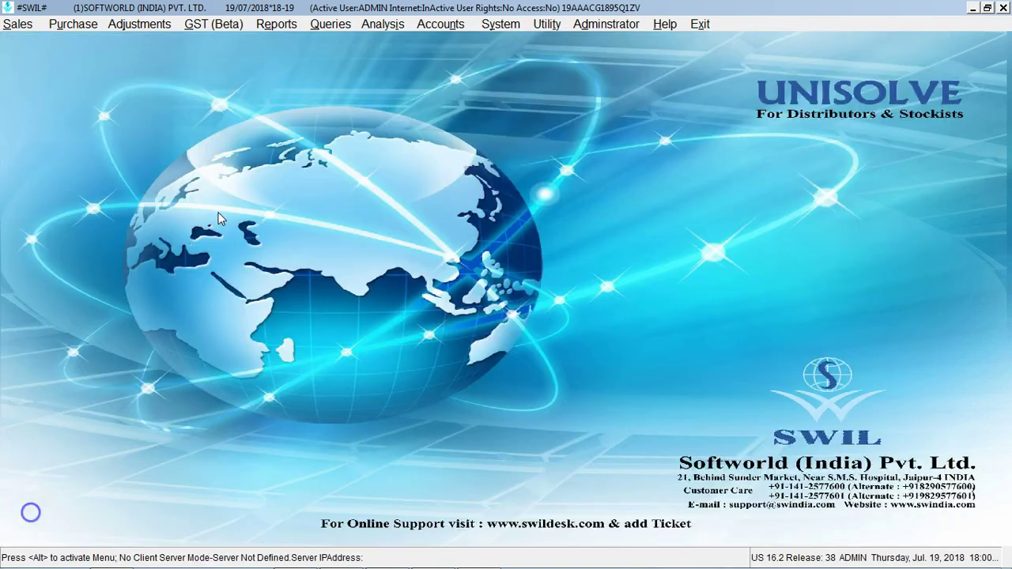
Go to the Sales Credit Note list, leaving the blank entry, and open the CUSTOMER 11 credit note for modification.
{"action": "left_click", "coordinate": [140, 26]}
{"action": "key", "text": "Down"}
{"action": "key", "text": "Down"}
{"action": "key", "text": "Down"}
{"action": "key", "text": "Down"}
{"action": "key", "text": "Return"}
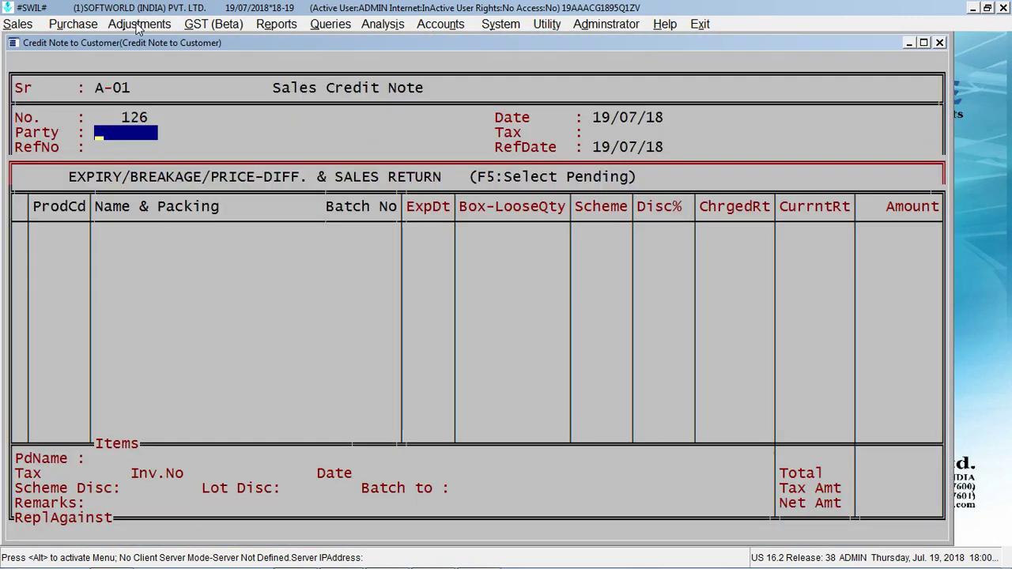
{"action": "key", "text": "Escape"}
{"action": "key", "text": "y"}
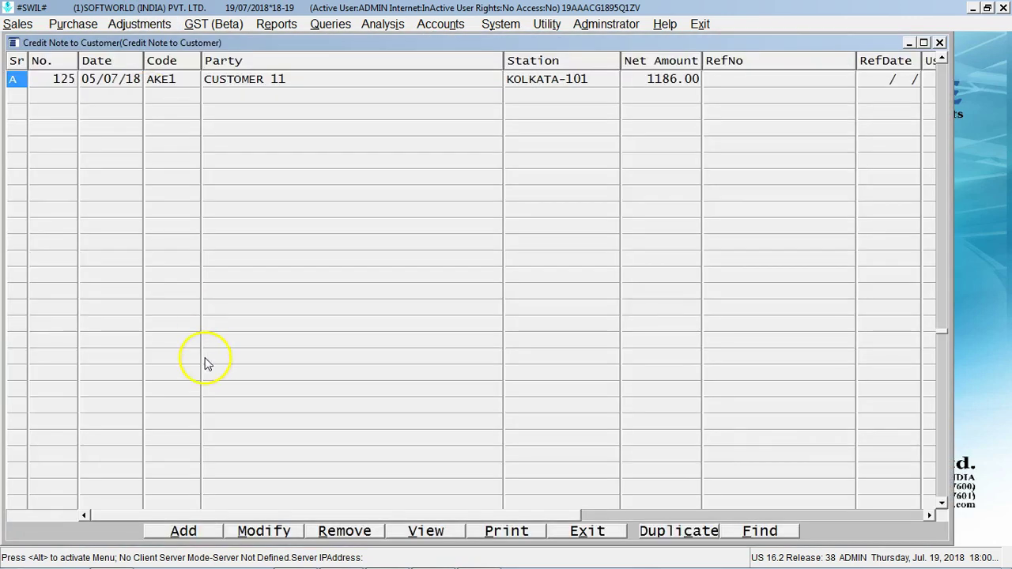
{"action": "left_click", "coordinate": [263, 532]}
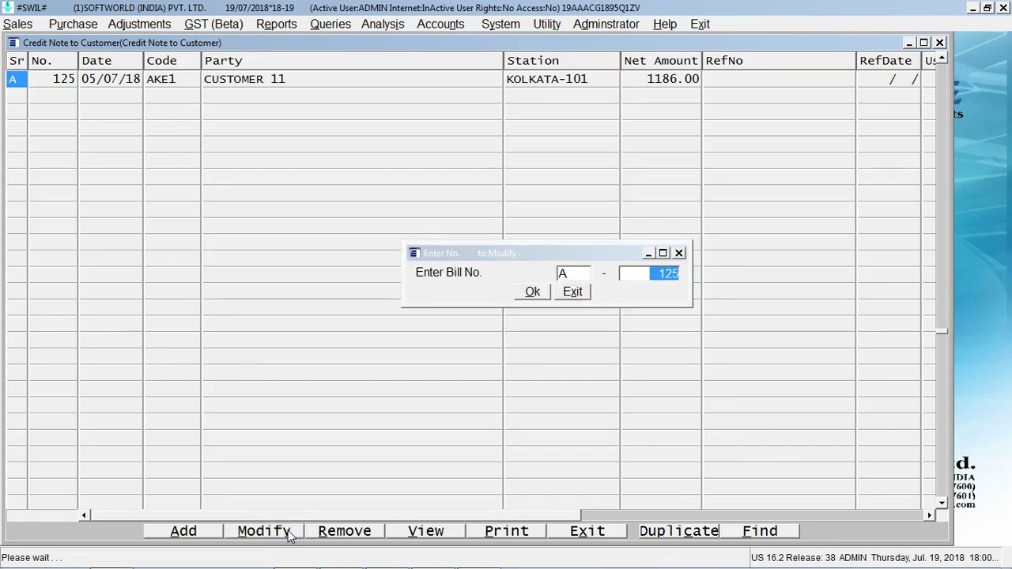
{"action": "key", "text": "Return"}
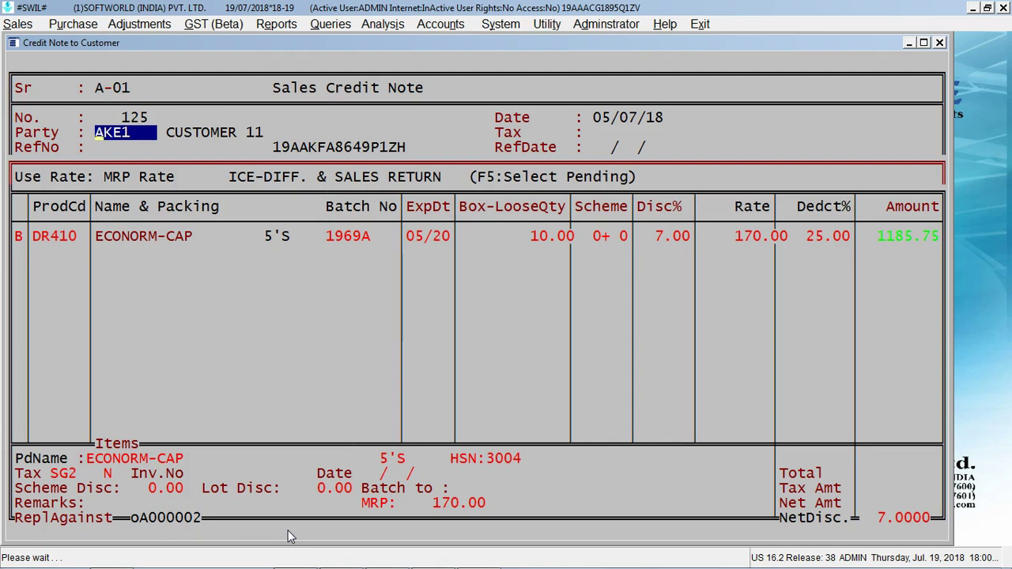
Step through the credit note's header and transport fields without changes, and open the ECONORM-CAP item line for editing.
{"action": "key", "text": "Return"}
{"action": "key", "text": "Return"}
{"action": "key", "text": "Return"}
{"action": "key", "text": "Return"}
{"action": "key", "text": "Return"}
{"action": "key", "text": "Return"}
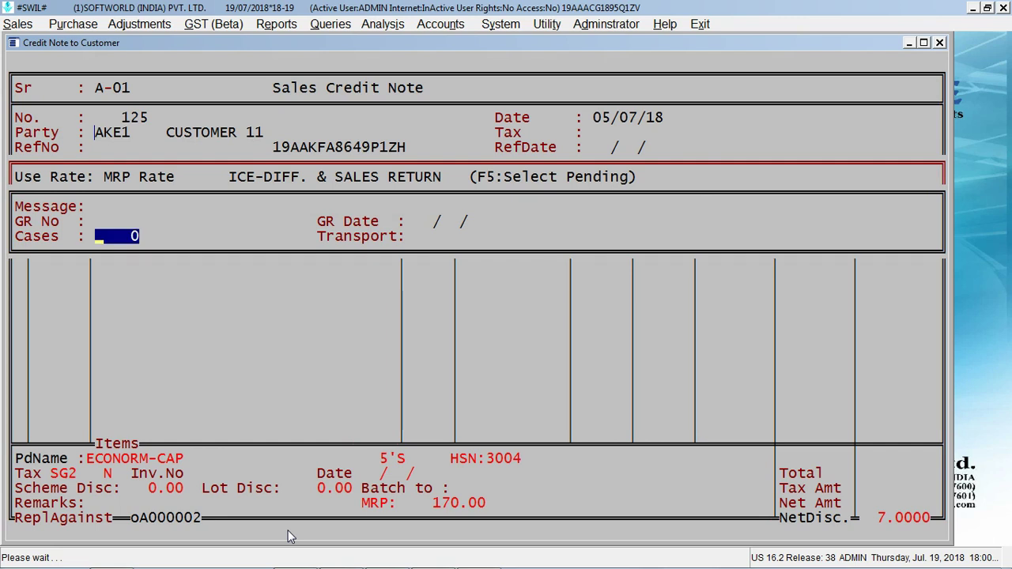
{"action": "key", "text": "Return"}
{"action": "key", "text": "Return"}
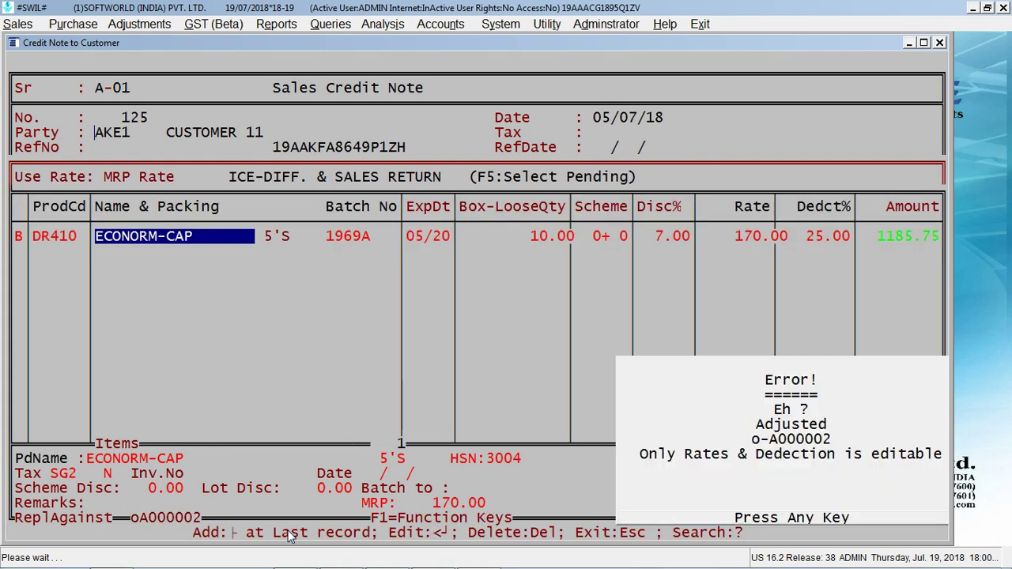
{"action": "key", "text": "Return"}
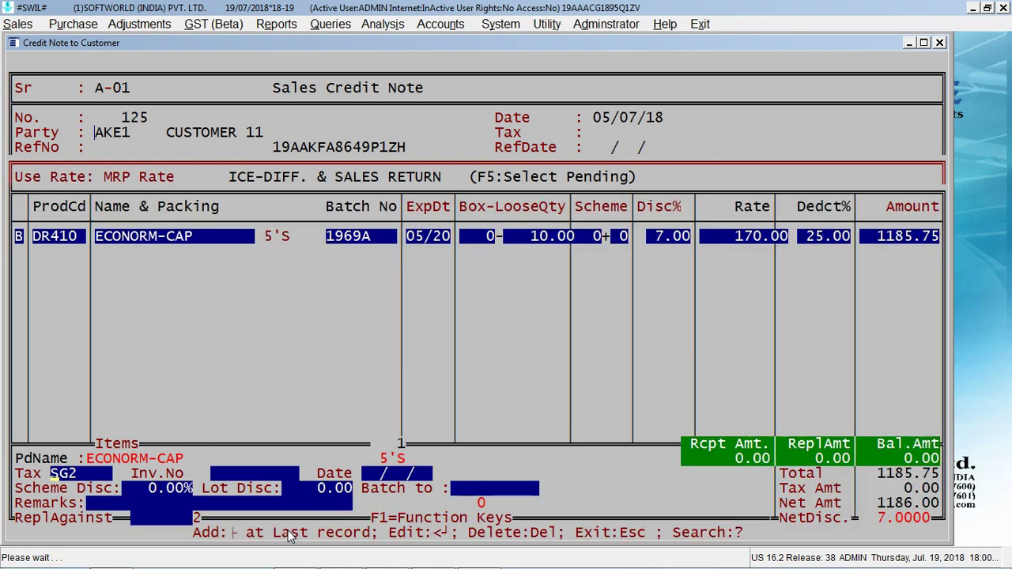
Display the party's pending credit, debit and replacement notes, examine the listed columns through Box Size, and close the credit note unchanged.
{"action": "key", "text": "F5"}
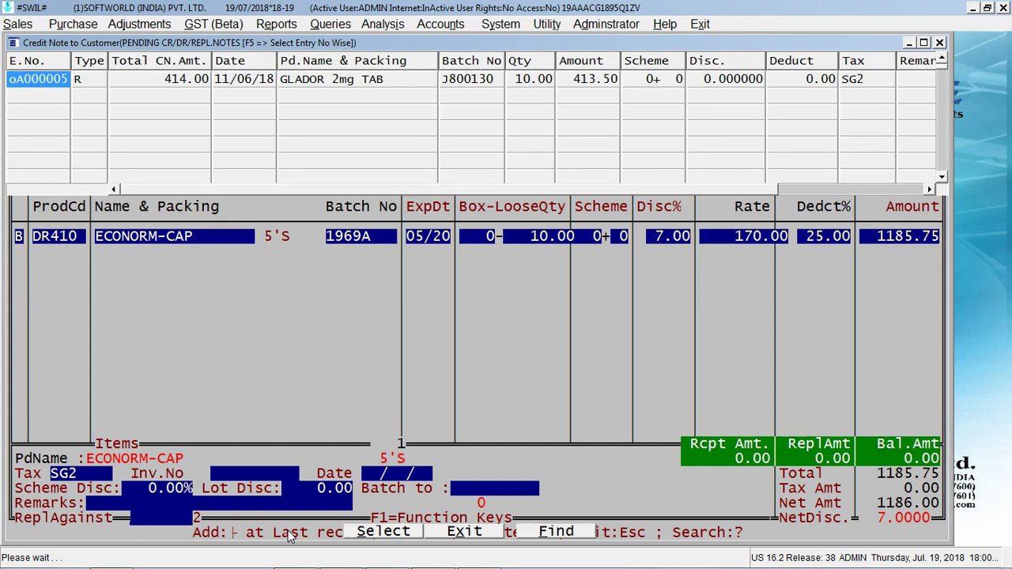
{"action": "key", "text": "Right"}
{"action": "key", "text": "Right"}
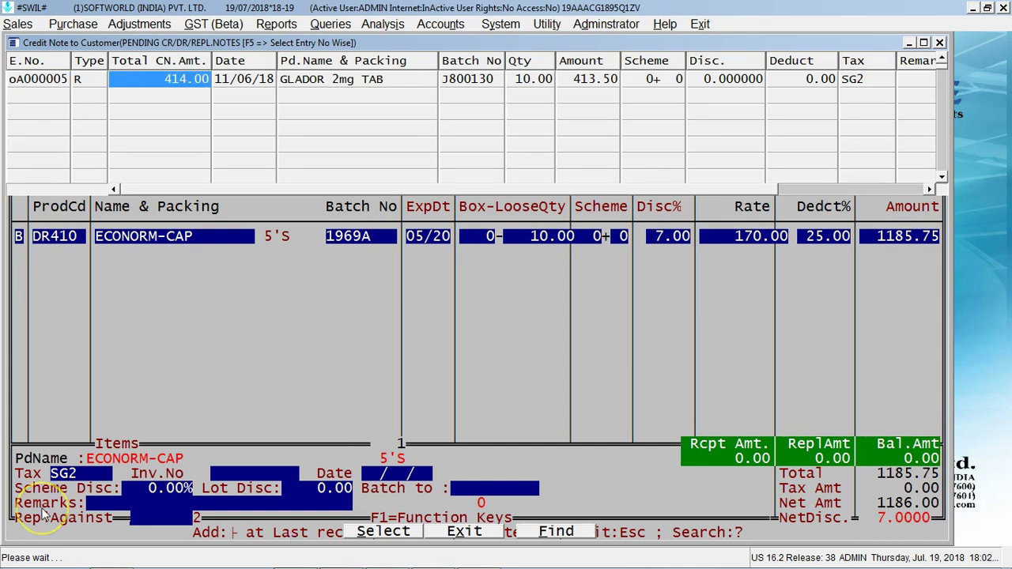
{"action": "key", "text": "Right"}
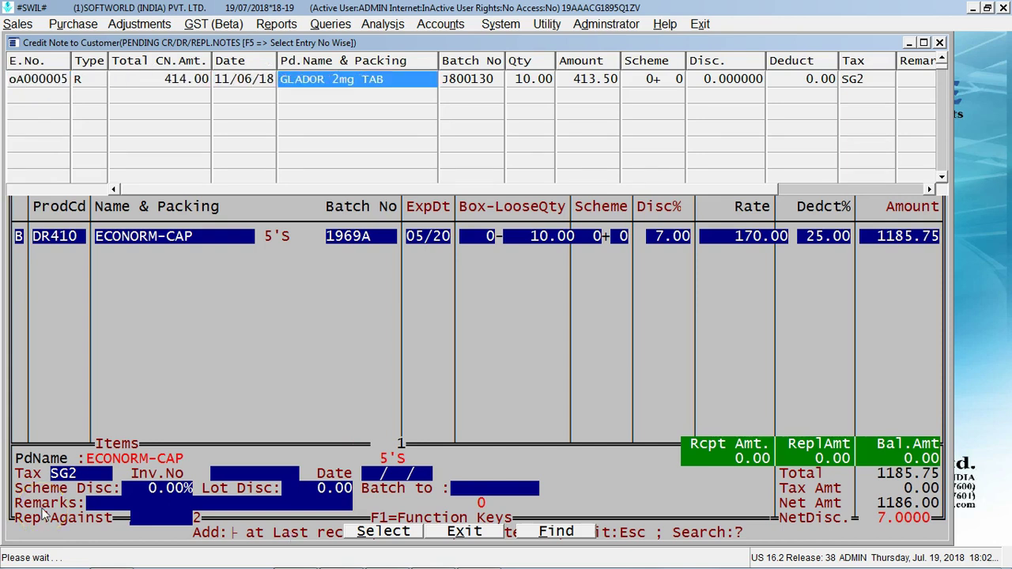
{"action": "key", "text": "Right"}
{"action": "key", "text": "Right"}
{"action": "key", "text": "Right"}
{"action": "key", "text": "Right"}
{"action": "key", "text": "Right"}
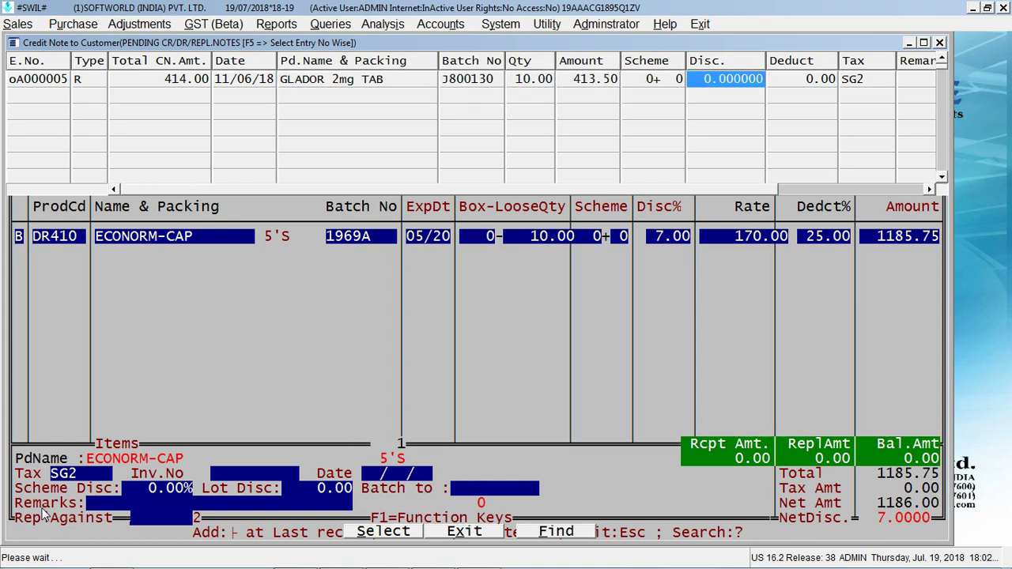
{"action": "key", "text": "Right"}
{"action": "key", "text": "Right"}
{"action": "key", "text": "Right"}
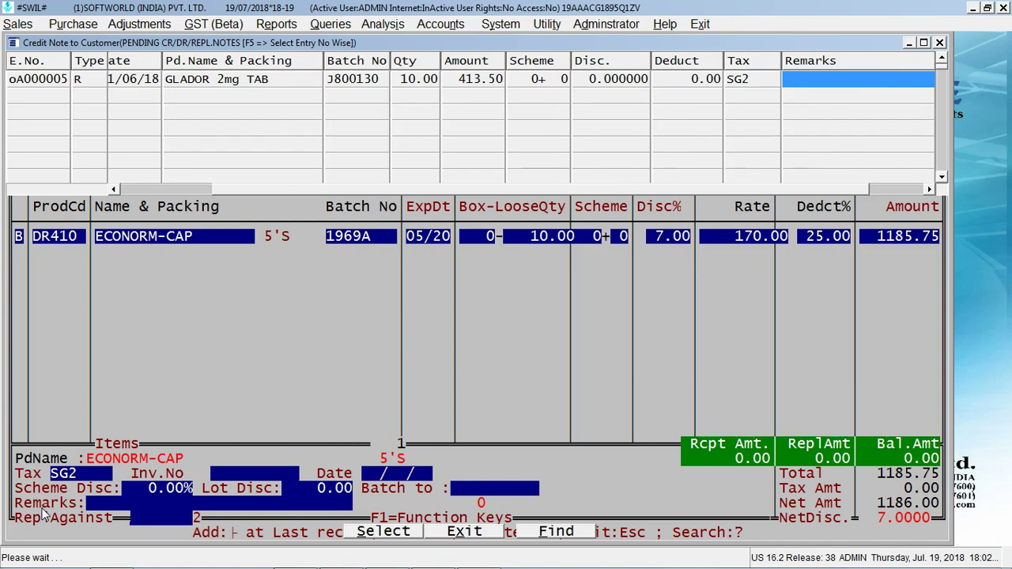
{"action": "key", "text": "Right"}
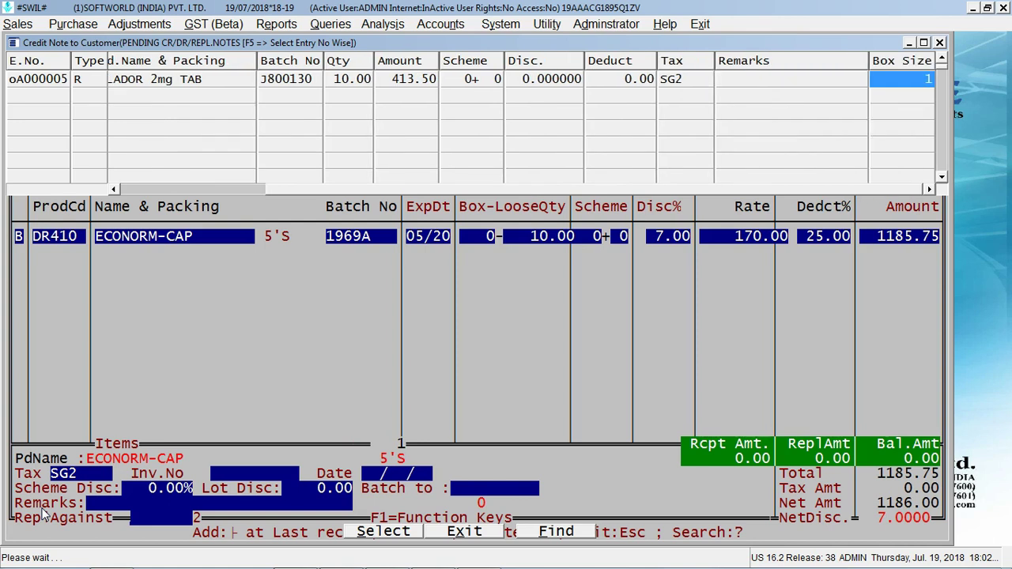
{"action": "key", "text": "Home"}
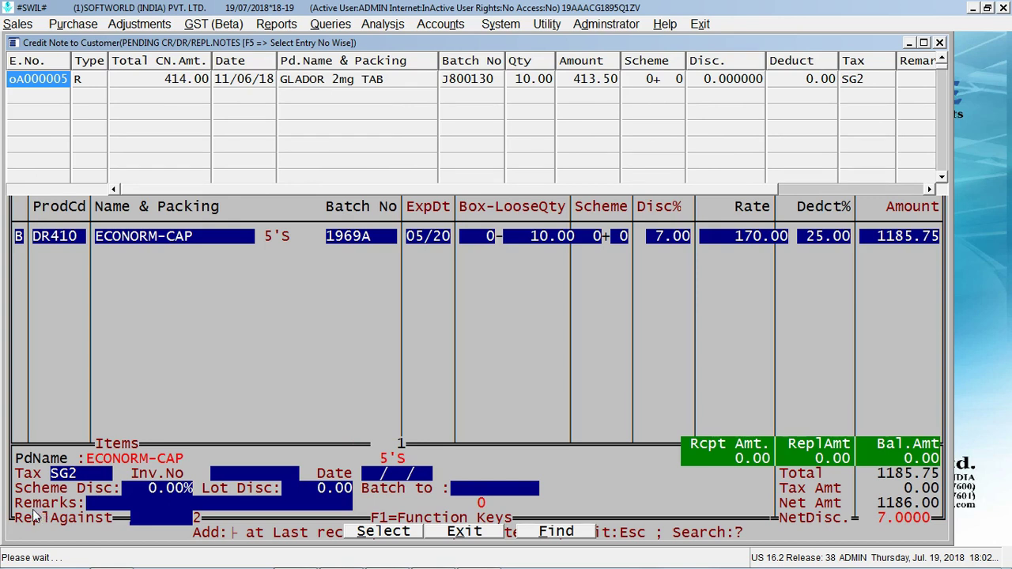
{"action": "key", "text": "Escape"}
Open a new Purchase Return entry from the adjustments.
{"action": "left_click", "coordinate": [143, 26]}
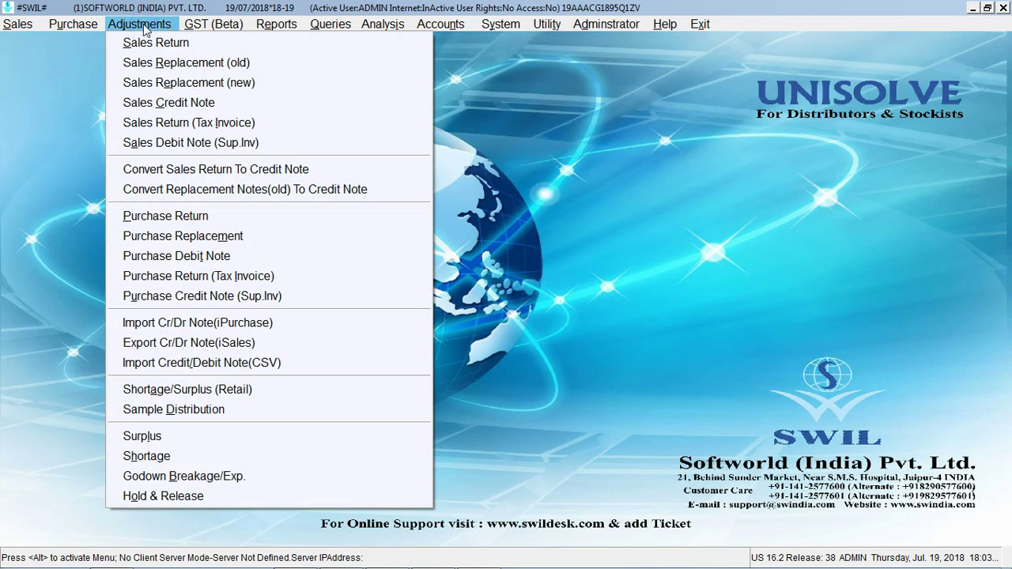
{"action": "key", "text": "Down"}
{"action": "key", "text": "Down"}
{"action": "key", "text": "Down"}
{"action": "key", "text": "Down"}
{"action": "key", "text": "Down"}
{"action": "key", "text": "Down"}
{"action": "key", "text": "Down"}
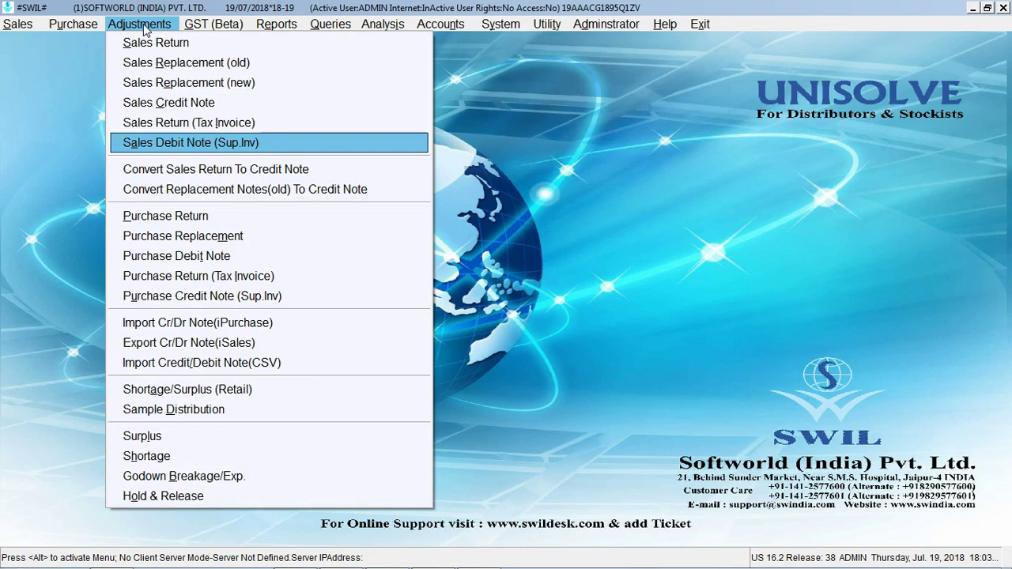
{"action": "key", "text": "Return"}
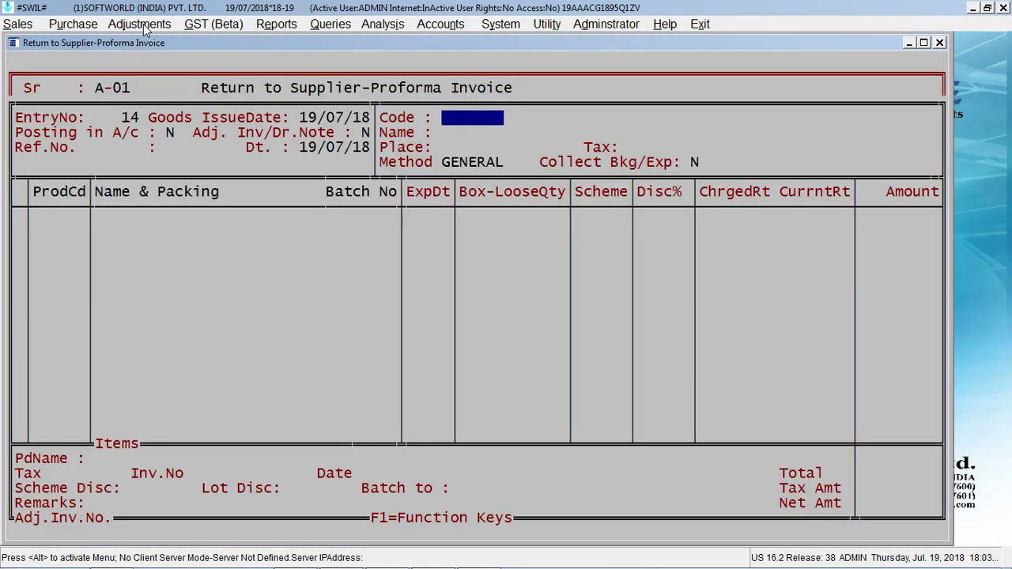
Leave the blank return-to-supplier form for the saved list, and open the SUPPLIER 38 return for modification.
{"action": "key", "text": "Escape"}
{"action": "key", "text": "y"}
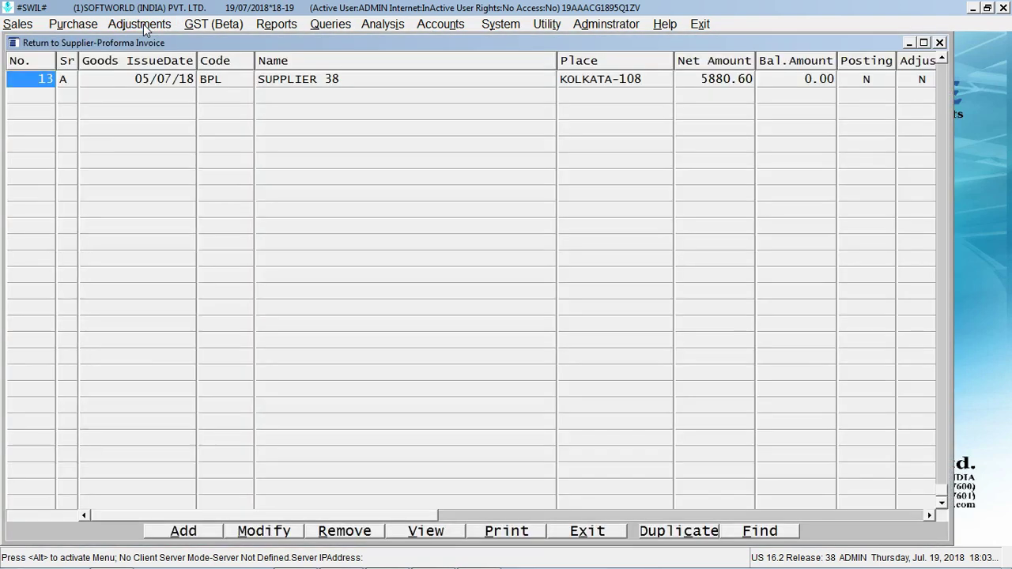
{"action": "left_click", "coordinate": [264, 530]}
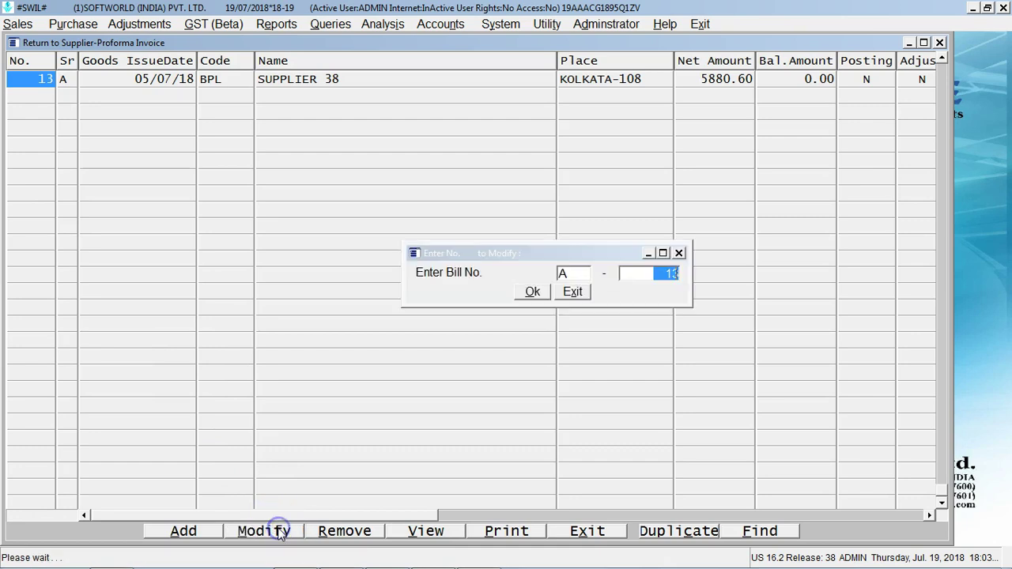
{"action": "key", "text": "Return"}
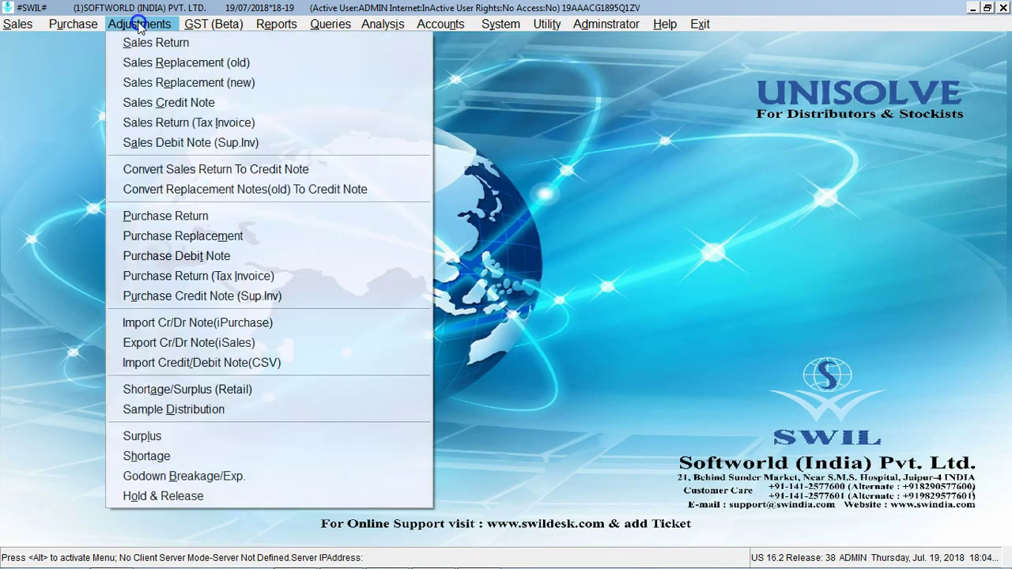
Go to the Purchase Debit Note list, leaving the blank entry, and open the saved debit note dated 05/07/18 for modification.
{"action": "left_click", "coordinate": [169, 257]}
{"action": "key", "text": "Escape"}
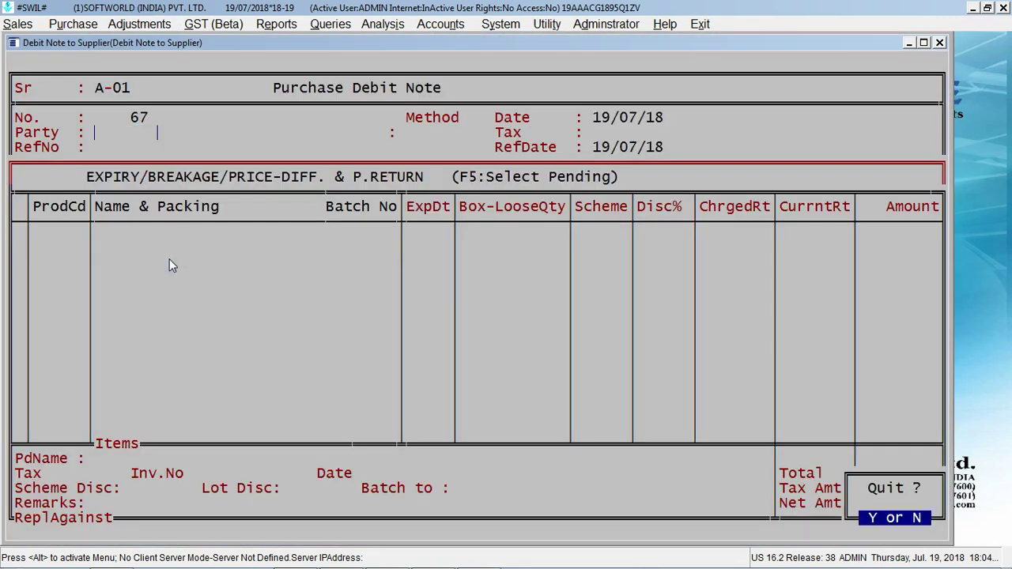
{"action": "key", "text": "y"}
{"action": "left_click", "coordinate": [271, 529]}
{"action": "key", "text": "Return"}
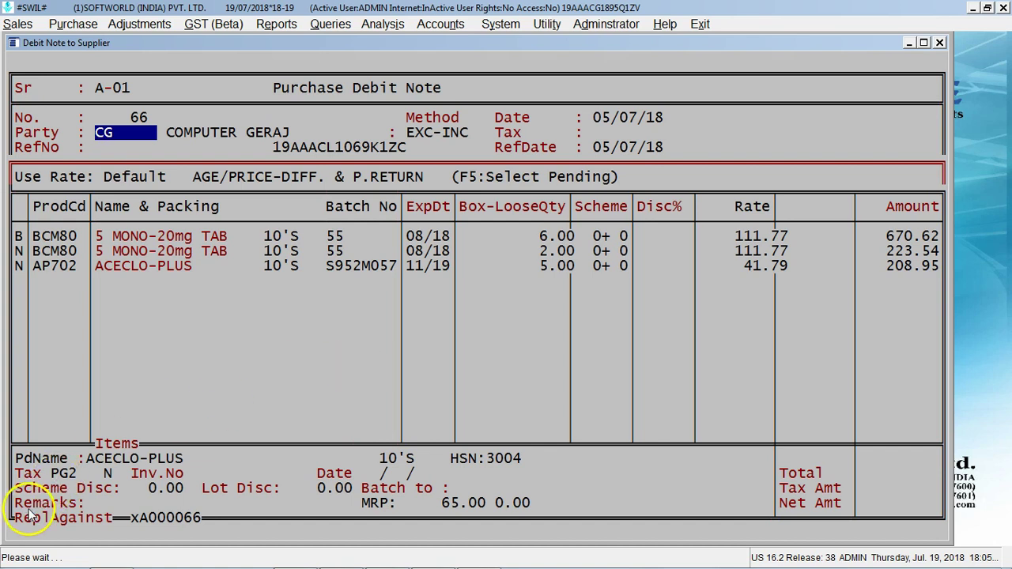
Close the purchase debit note, open Convert Sales Return To Credit Note, and show the detail of the sales returns.
{"action": "key", "text": "Escape"}
{"action": "left_click", "coordinate": [143, 24]}
{"action": "key", "text": "Down"}
{"action": "key", "text": "Down"}
{"action": "key", "text": "Down"}
{"action": "key", "text": "Down"}
{"action": "key", "text": "Down"}
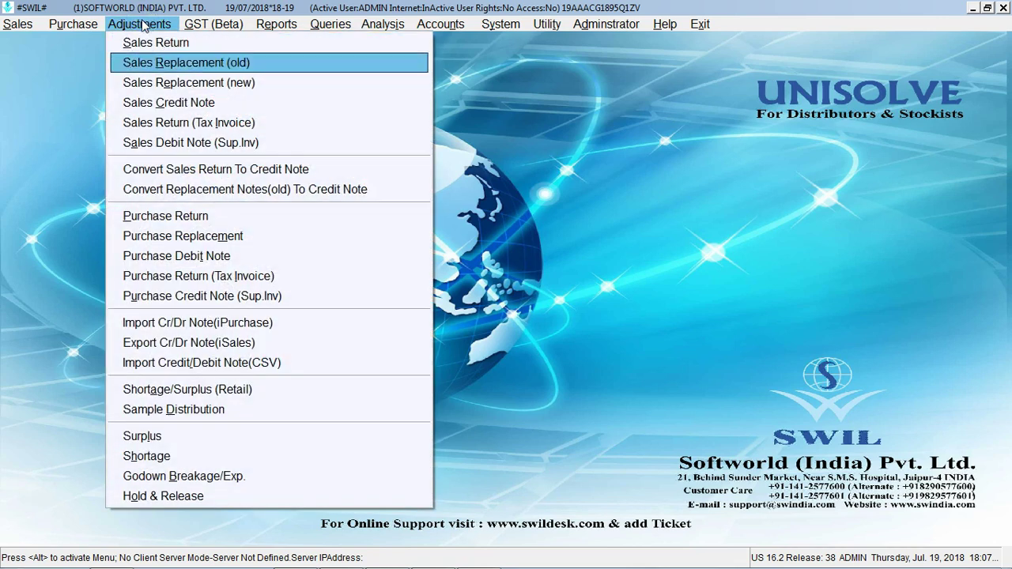
{"action": "key", "text": "Down"}
{"action": "key", "text": "Down"}
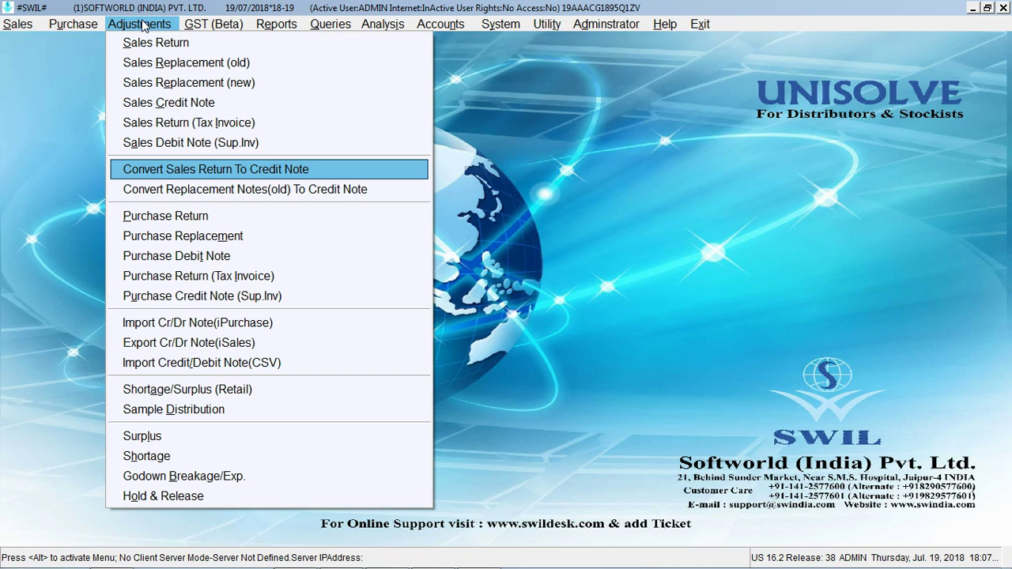
{"action": "key", "text": "Return"}
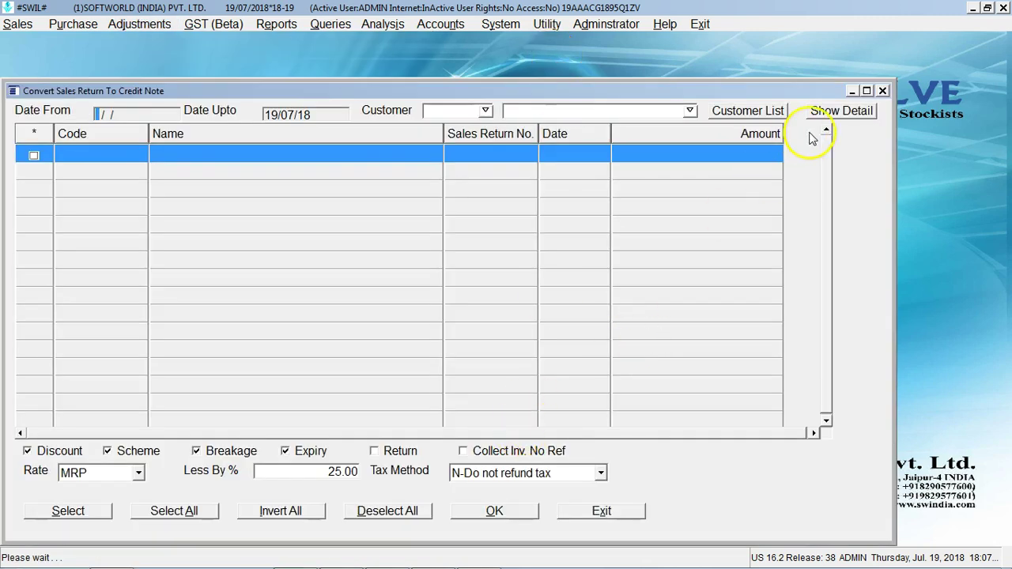
{"action": "left_click", "coordinate": [823, 111]}
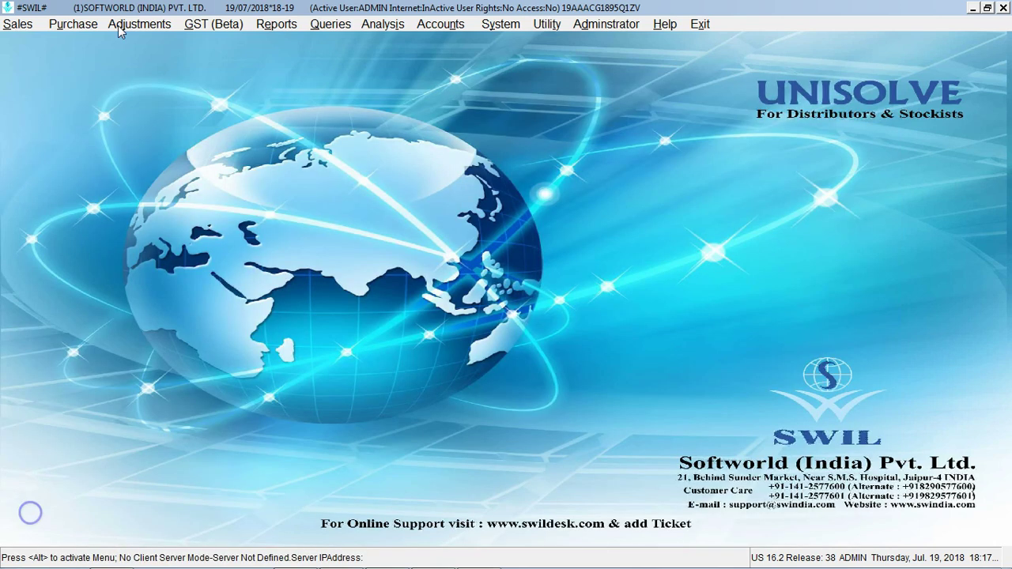
Open the Import Credit/Debit Note (CSV) form, examine its fields, and close it without importing.
{"action": "left_click", "coordinate": [119, 25]}
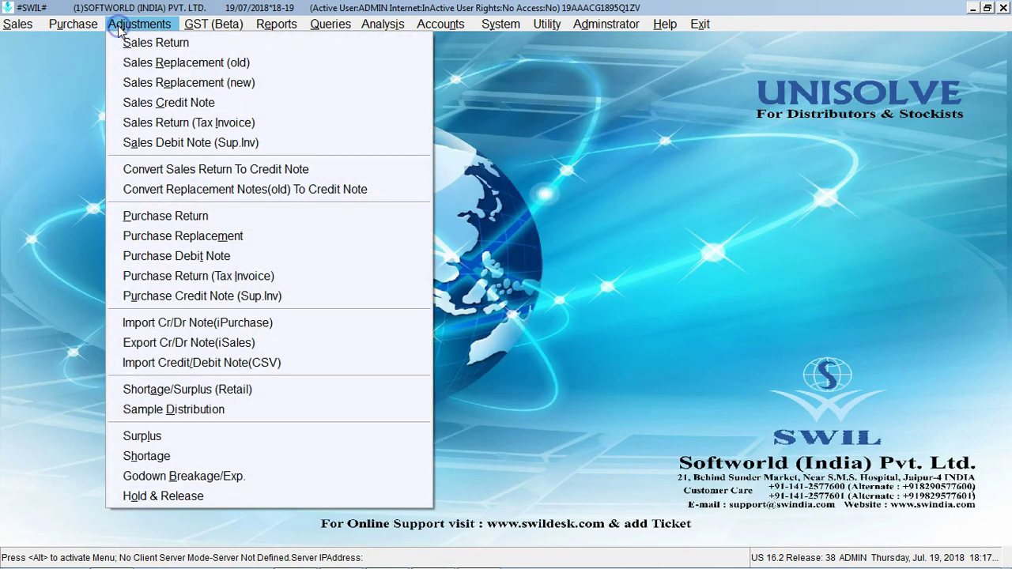
{"action": "left_click", "coordinate": [149, 363]}
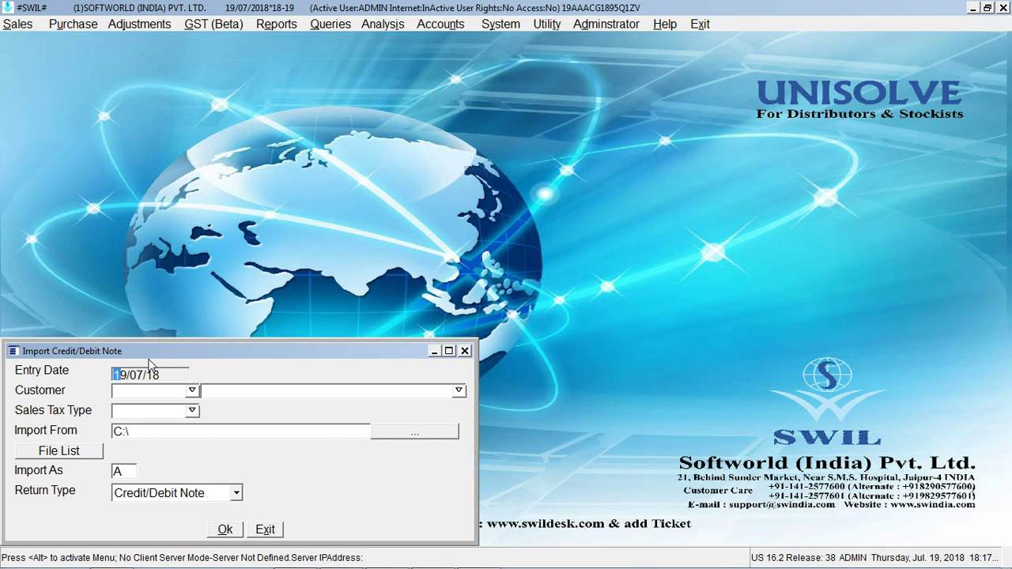
{"action": "key", "text": "Escape"}
Examine the Surplus and Shortage options among the adjustments.
{"action": "left_click", "coordinate": [135, 24]}
{"action": "key", "text": "Down"}
{"action": "key", "text": "Down"}
{"action": "key", "text": "Down"}
{"action": "key", "text": "Down"}
{"action": "key", "text": "Down"}
{"action": "key", "text": "Down"}
{"action": "key", "text": "Down"}
{"action": "key", "text": "Down"}
{"action": "key", "text": "Down"}
{"action": "key", "text": "Down"}
{"action": "key", "text": "Down"}
{"action": "key", "text": "Down"}
{"action": "key", "text": "Down"}
{"action": "key", "text": "Down"}
{"action": "key", "text": "Down"}
{"action": "key", "text": "Down"}
{"action": "key", "text": "Down"}
{"action": "key", "text": "Down"}
{"action": "key", "text": "Down"}
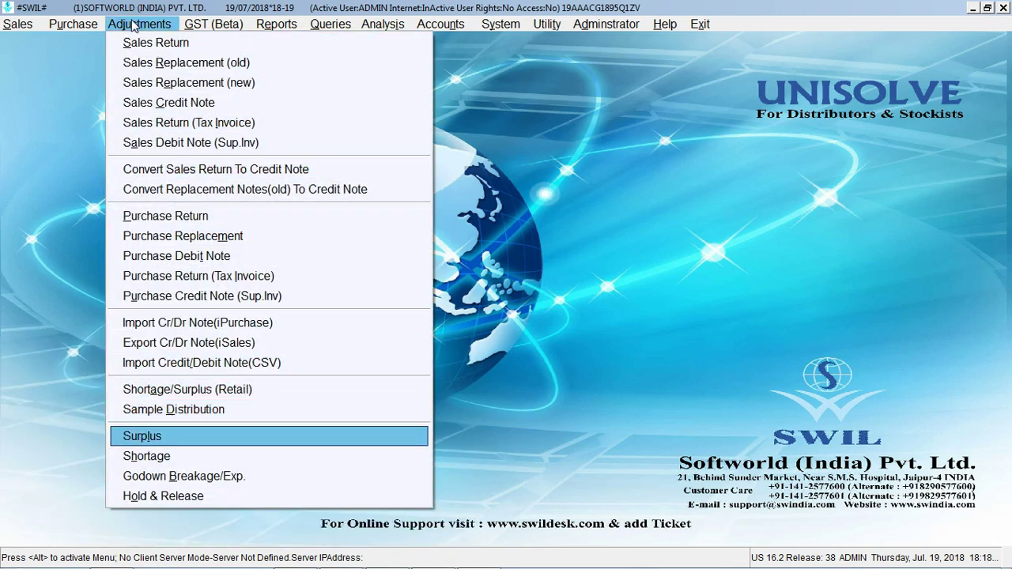
{"action": "key", "text": "Down"}
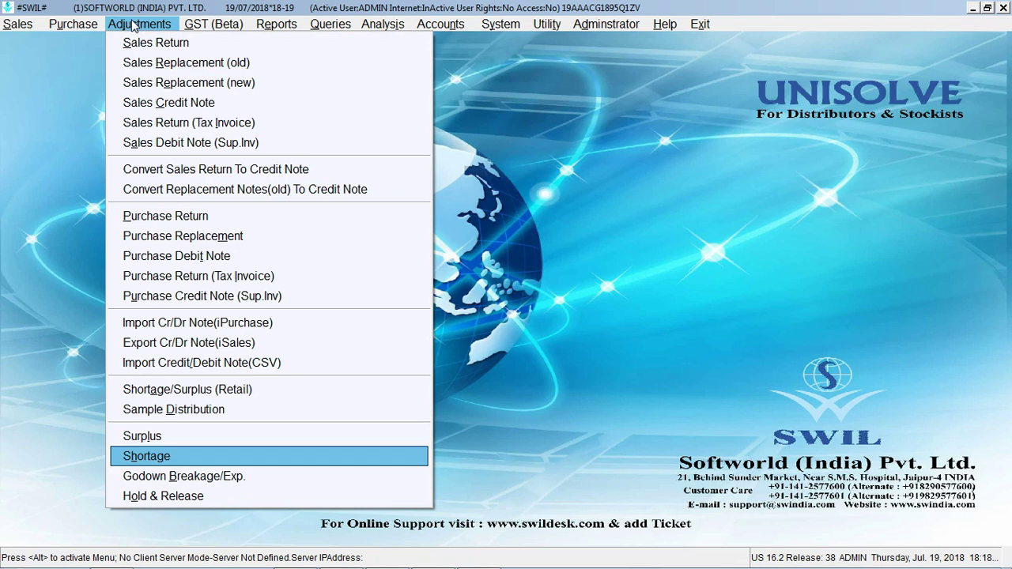
{"action": "key", "text": "Up"}
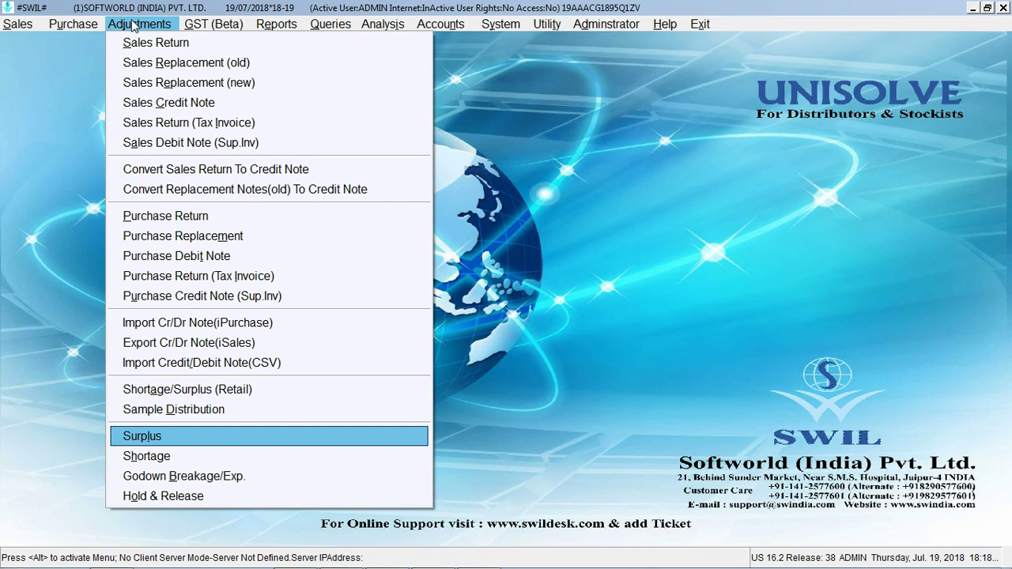
{"action": "left_click", "coordinate": [135, 25]}
Open a new Godown Breakage/Exp. entry from the adjustments.
{"action": "left_click", "coordinate": [140, 26]}
{"action": "key", "text": "Down"}
{"action": "key", "text": "Down"}
{"action": "key", "text": "Down"}
{"action": "key", "text": "Down"}
{"action": "key", "text": "Down"}
{"action": "key", "text": "Down"}
{"action": "key", "text": "Down"}
{"action": "key", "text": "Down"}
{"action": "key", "text": "Down"}
{"action": "key", "text": "Down"}
{"action": "key", "text": "Down"}
{"action": "key", "text": "Down"}
{"action": "key", "text": "Down"}
{"action": "key", "text": "Down"}
{"action": "key", "text": "Down"}
{"action": "key", "text": "Down"}
{"action": "key", "text": "Down"}
{"action": "key", "text": "Down"}
{"action": "key", "text": "Down"}
{"action": "key", "text": "Down"}
{"action": "key", "text": "Down"}
{"action": "key", "text": "Down"}
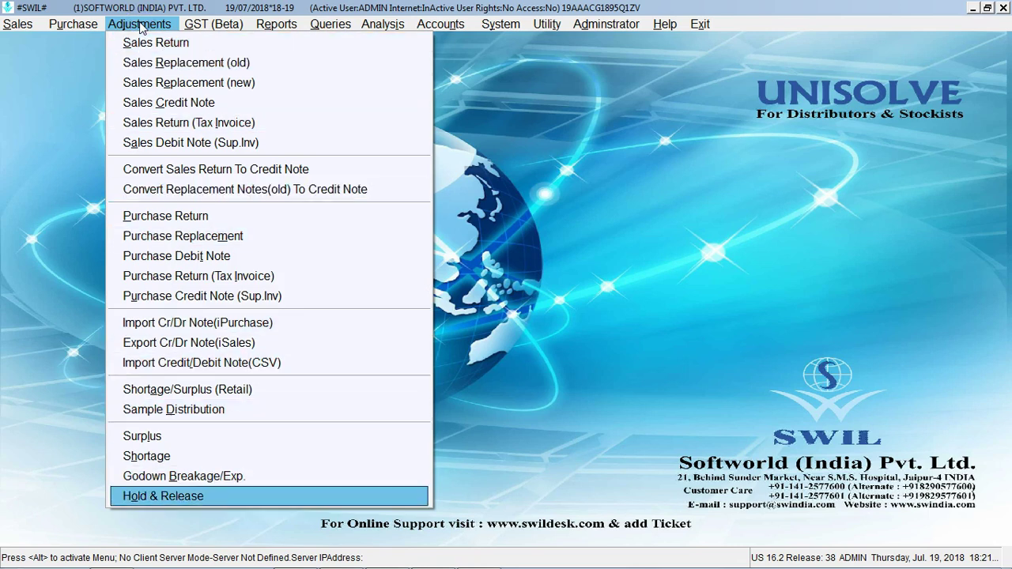
{"action": "key", "text": "Up"}
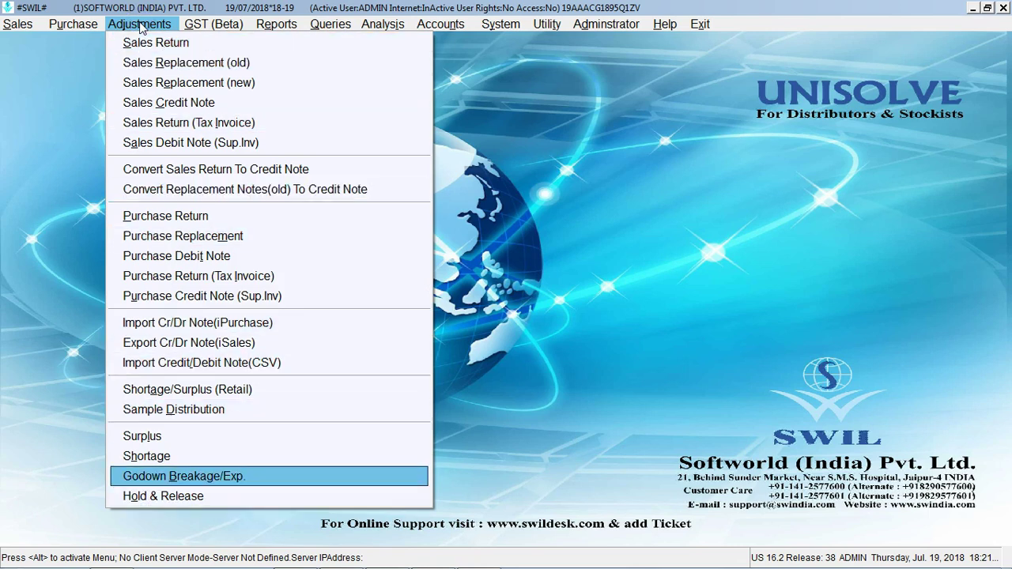
{"action": "key", "text": "Return"}
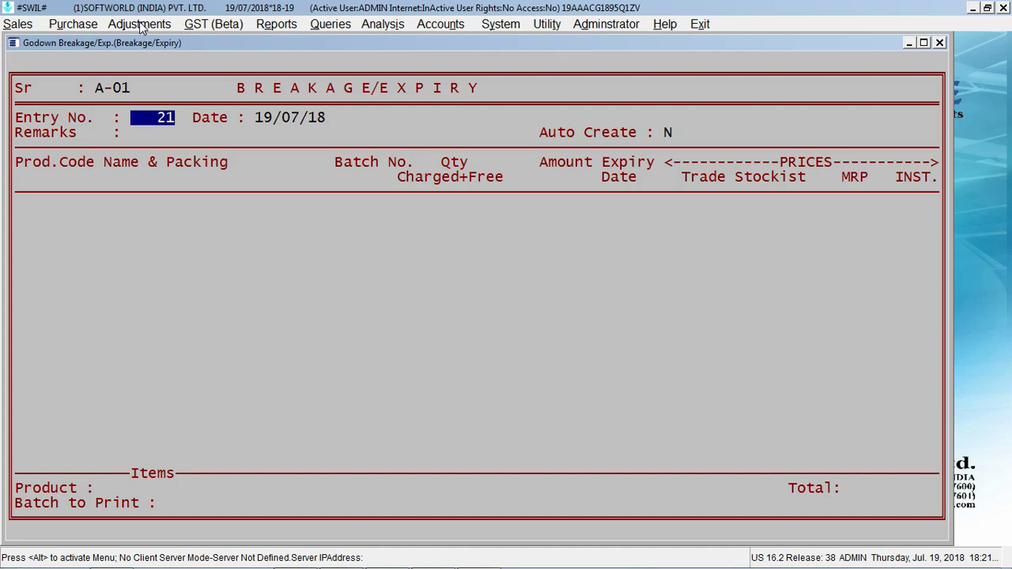
Keep the breakage/expiry entry's default number and date, leave the remarks blank, and set Auto Create to Y.
{"action": "key", "text": "Return"}
{"action": "key", "text": "Return"}
{"action": "key", "text": "Return"}
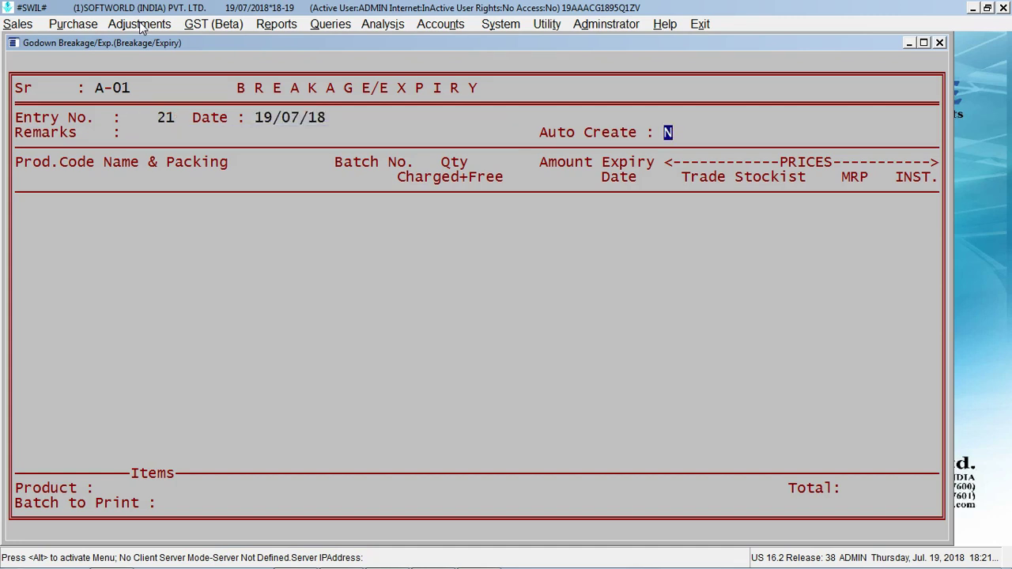
{"action": "type", "text": "Y"}
{"action": "key", "text": "Return"}
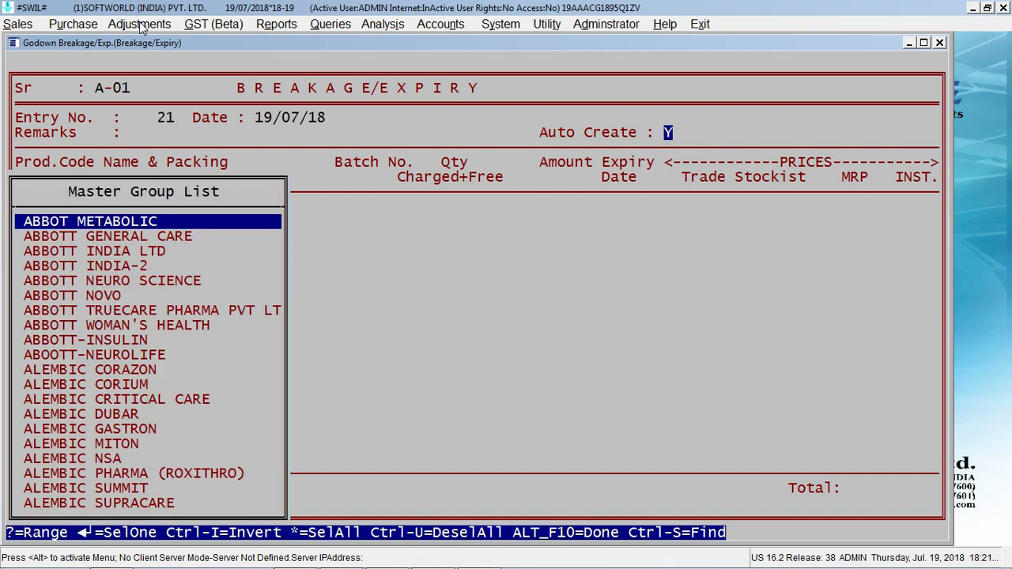
Choose ALEMBIC PHARMA (ROXITHRO) in the Master Group List, accept the category list, and quit the breakage/expiry entry to the saved list.
{"action": "key", "text": "Down"}
{"action": "key", "text": "Down"}
{"action": "key", "text": "Down"}
{"action": "key", "text": "Down"}
{"action": "key", "text": "Down"}
{"action": "key", "text": "Down"}
{"action": "key", "text": "Down"}
{"action": "key", "text": "Down"}
{"action": "key", "text": "Down"}
{"action": "key", "text": "Down"}
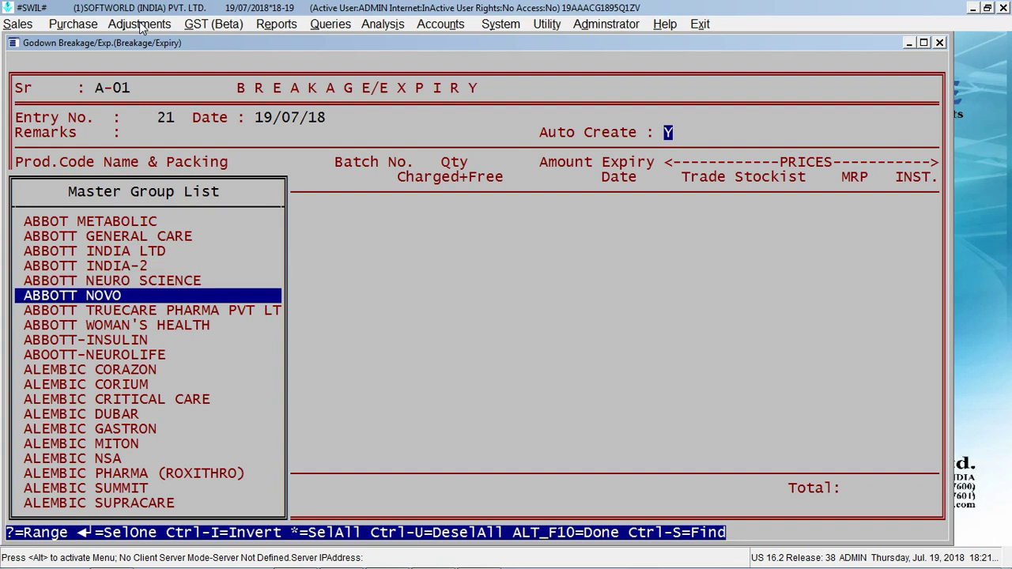
{"action": "key", "text": "Down"}
{"action": "key", "text": "Down"}
{"action": "key", "text": "Down"}
{"action": "key", "text": "Down"}
{"action": "key", "text": "Down"}
{"action": "key", "text": "Down"}
{"action": "key", "text": "Down"}
{"action": "key", "text": "Down"}
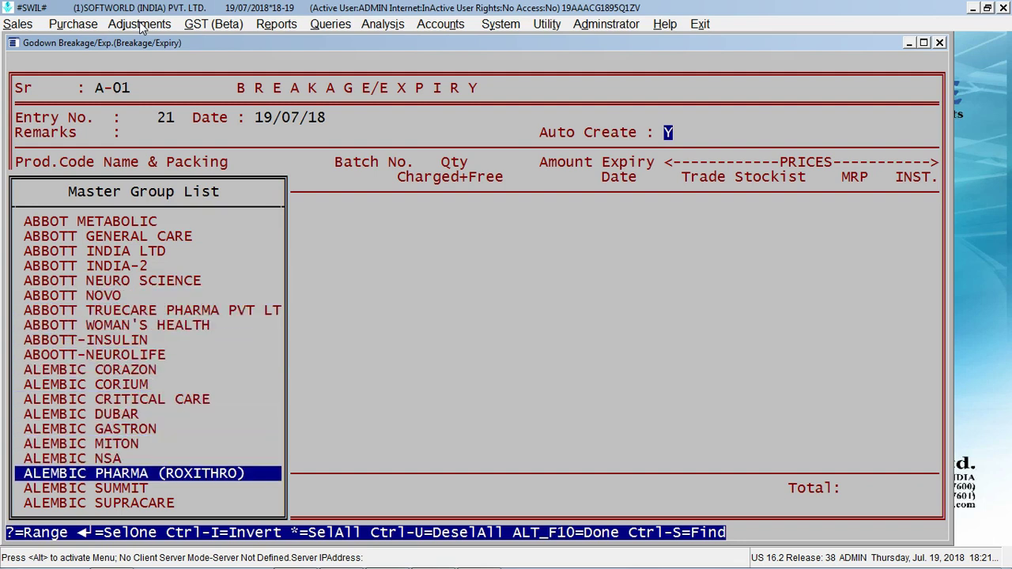
{"action": "key", "text": "Return"}
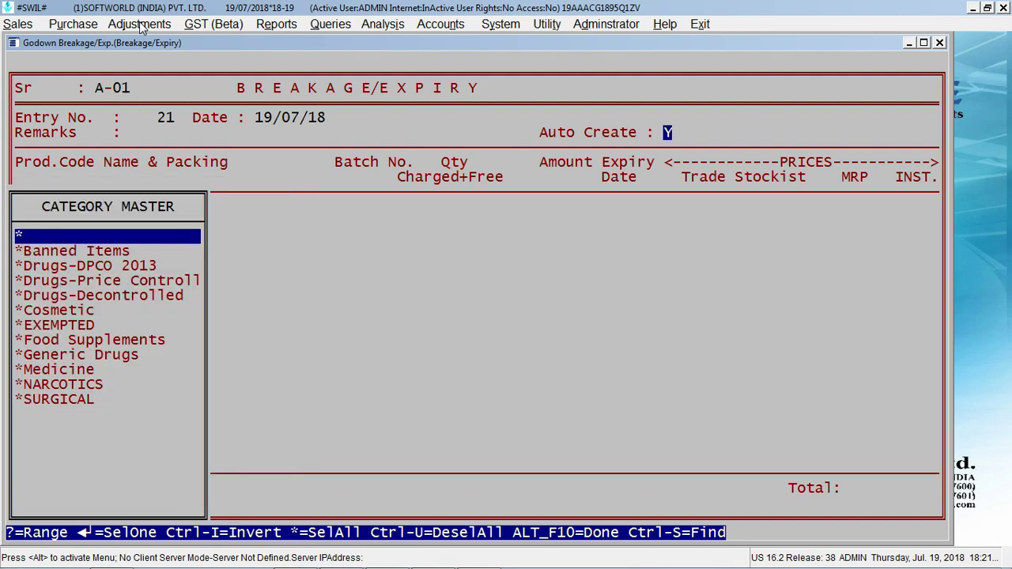
{"action": "key", "text": "Return"}
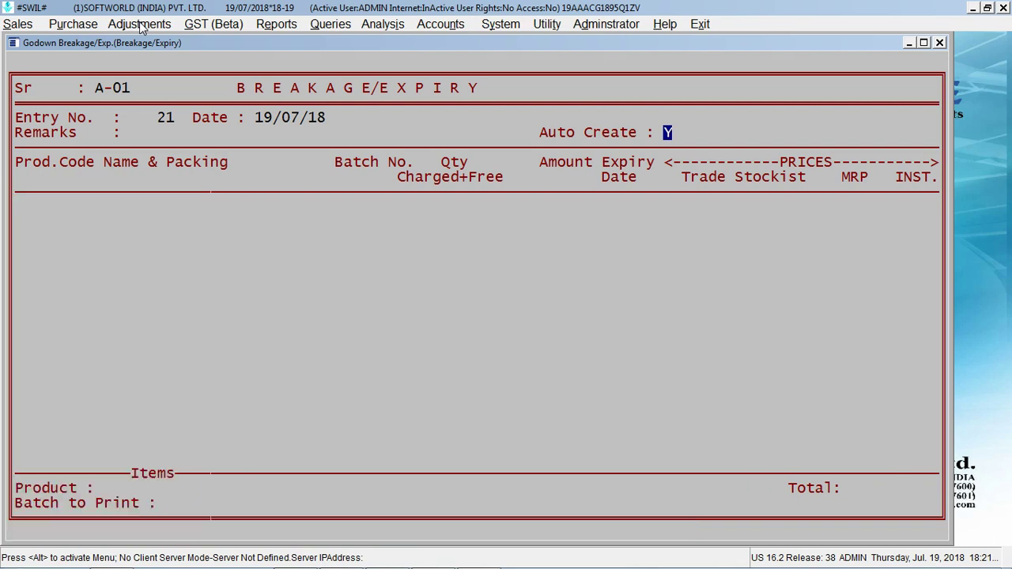
{"action": "key", "text": "Escape"}
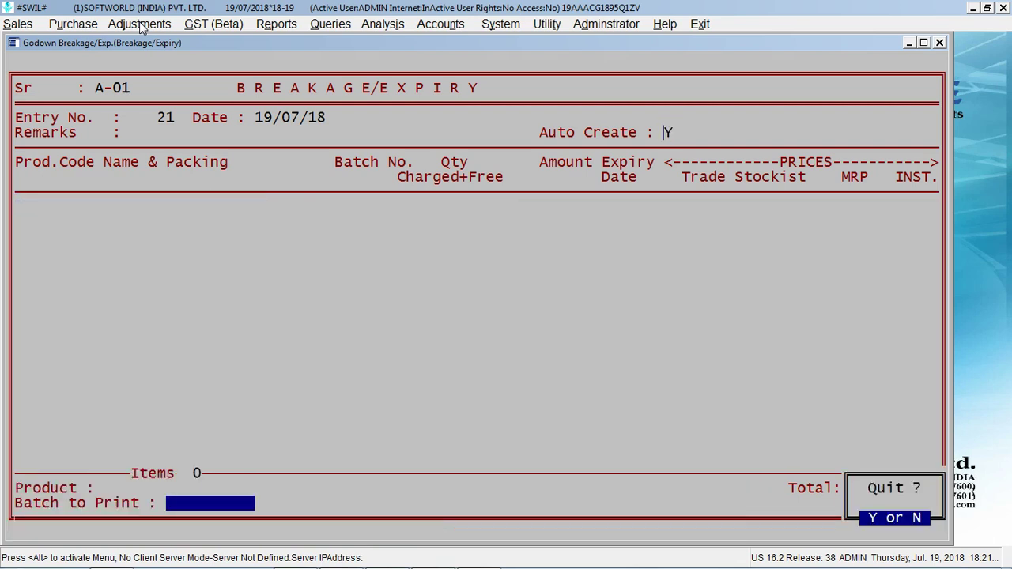
{"action": "key", "text": "y"}
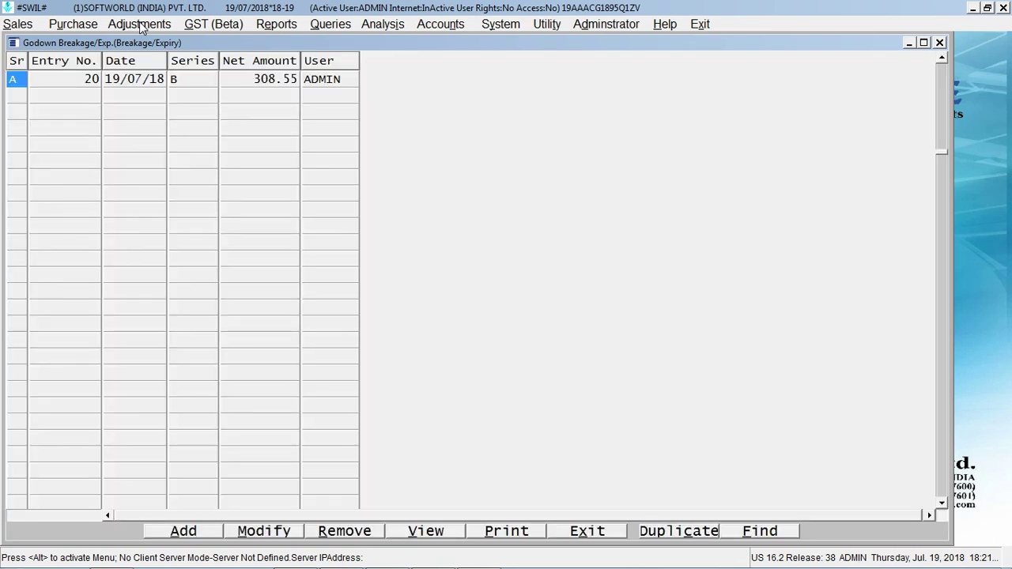
Close the breakage/expiry list and start a new Hold & Release entry with its default number, date and Auto Create setting.
{"action": "key", "text": "Escape"}
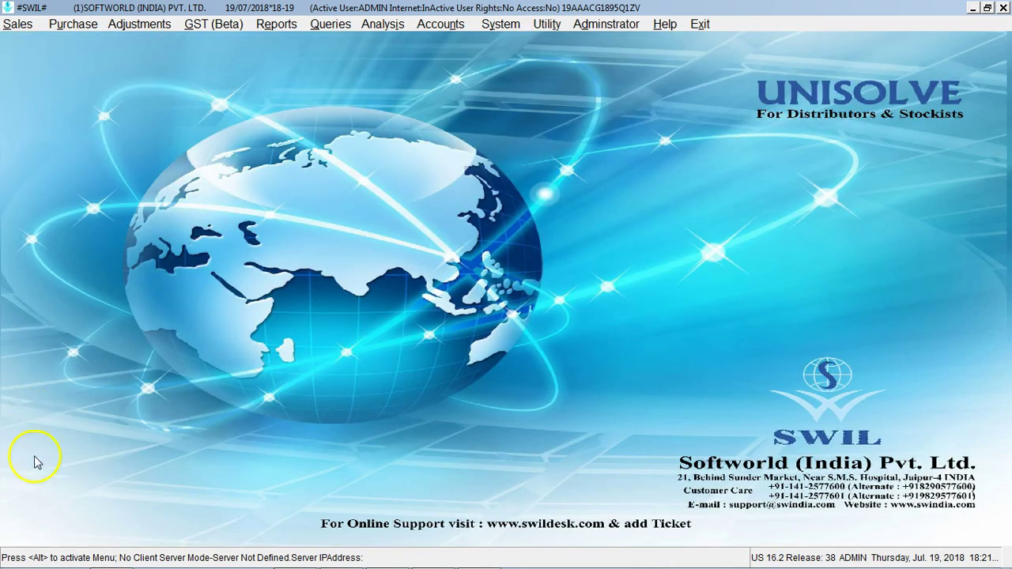
{"action": "left_click", "coordinate": [139, 23]}
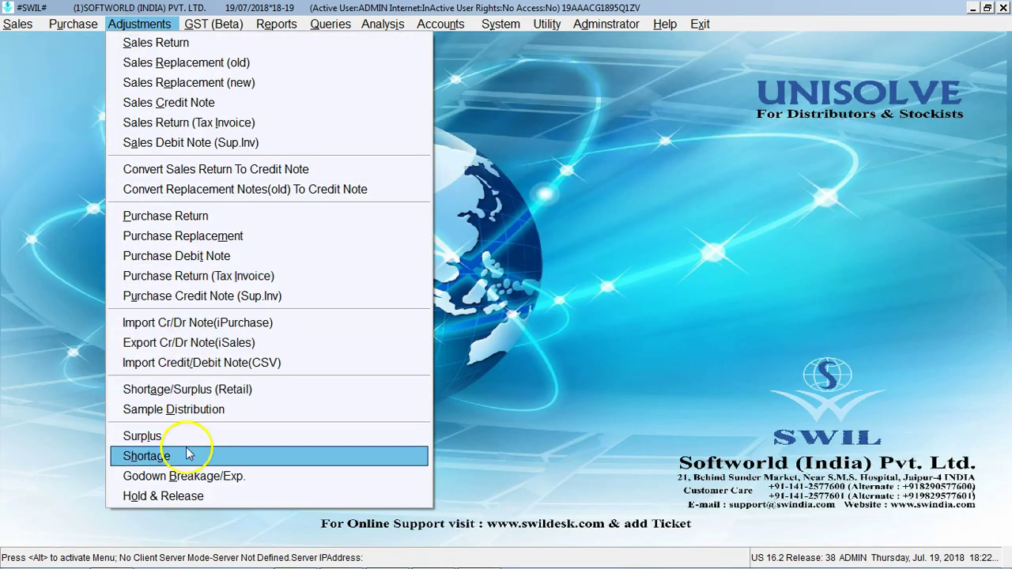
{"action": "left_click", "coordinate": [188, 497]}
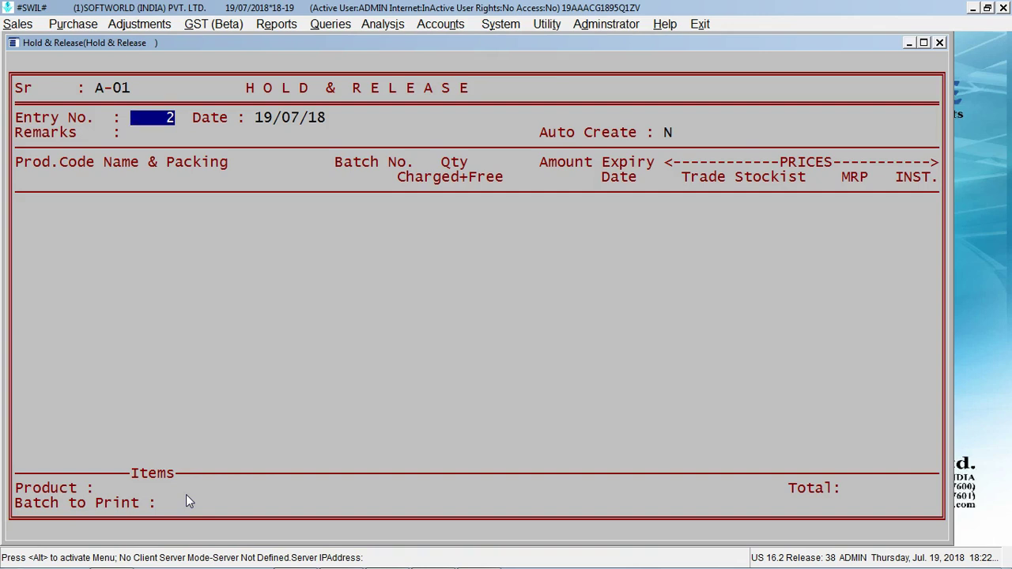
{"action": "key", "text": "Return"}
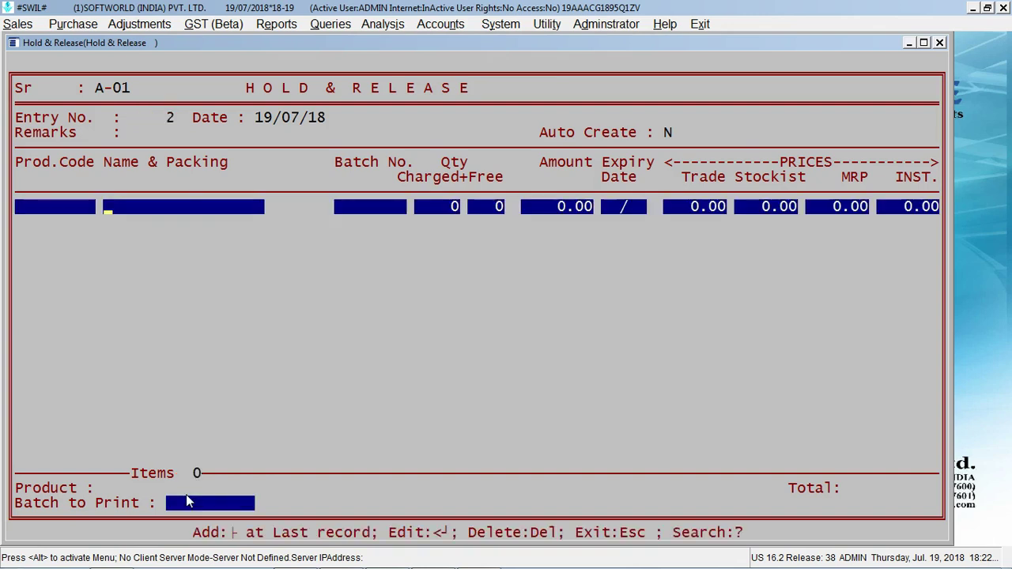
Quit the new Hold & Release entry and open the saved entry A-1 for modification.
{"action": "key", "text": "Escape"}
{"action": "key", "text": "y"}
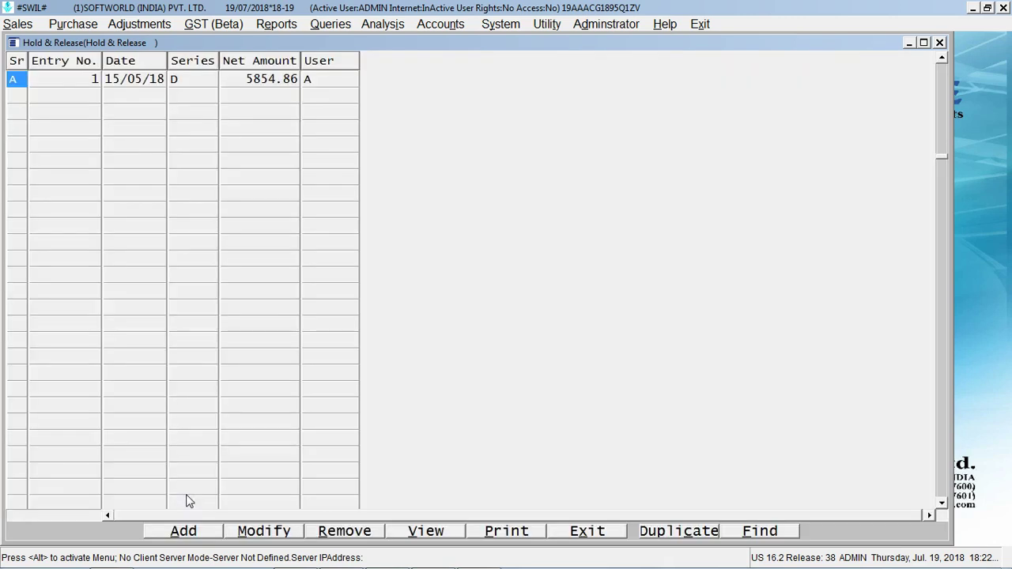
{"action": "left_click", "coordinate": [242, 526]}
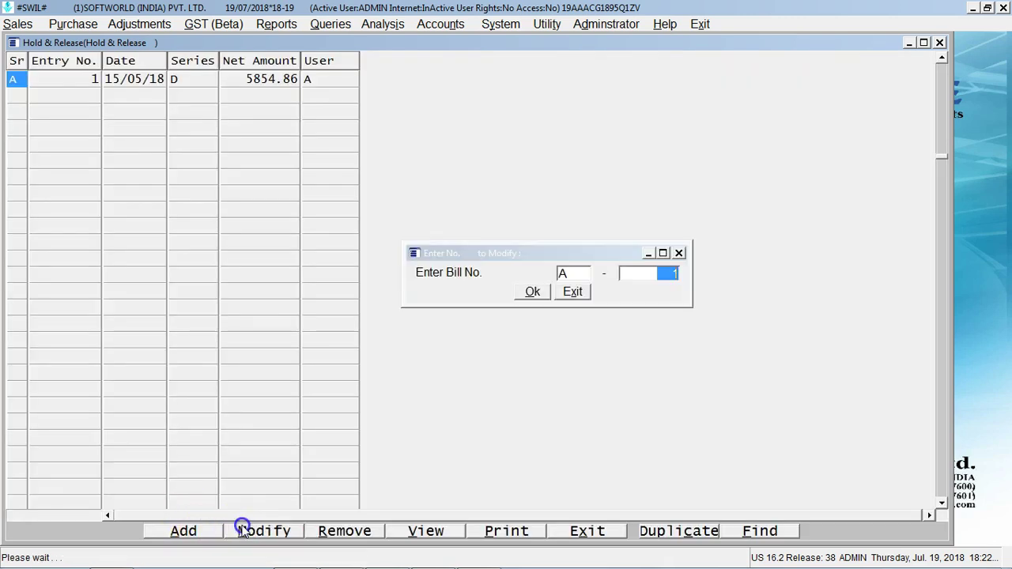
{"action": "key", "text": "Return"}
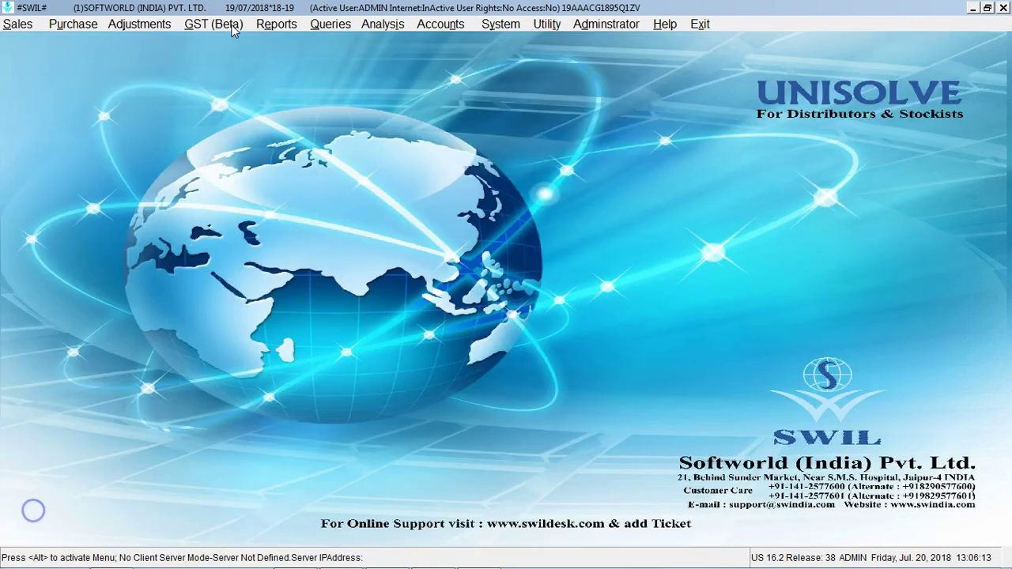
Look at the GST (Beta) options, then examine the available Sales & Stock Statement report formats.
{"action": "left_click", "coordinate": [233, 28]}
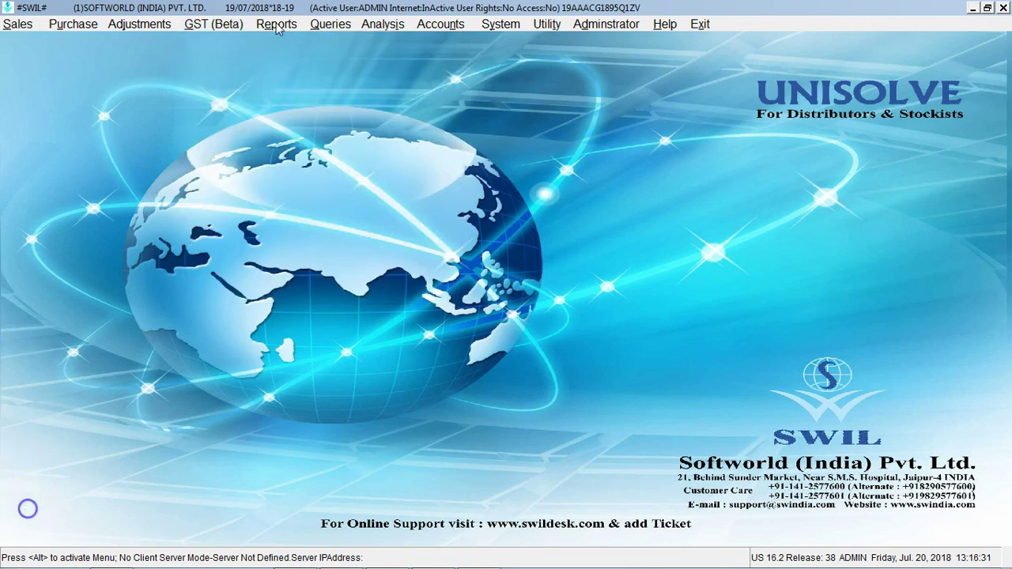
{"action": "left_click", "coordinate": [276, 24]}
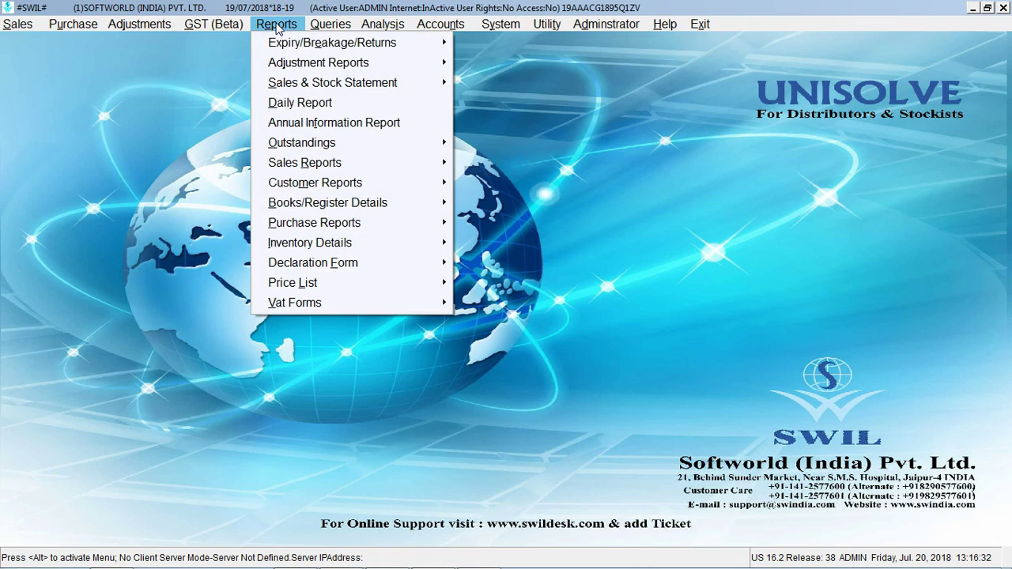
{"action": "key", "text": "Down"}
{"action": "key", "text": "Down"}
{"action": "key", "text": "Down"}
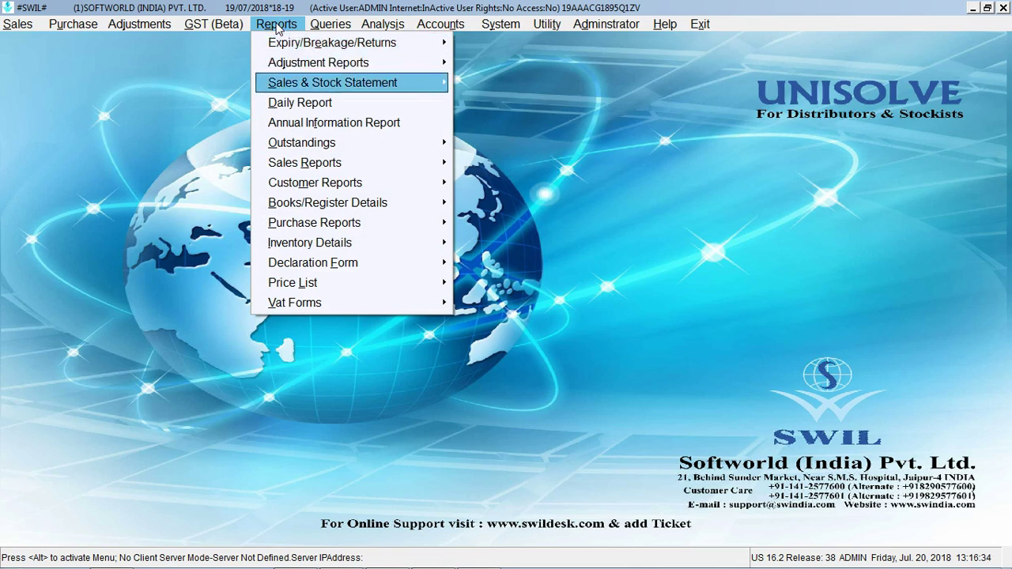
{"action": "key", "text": "Right"}
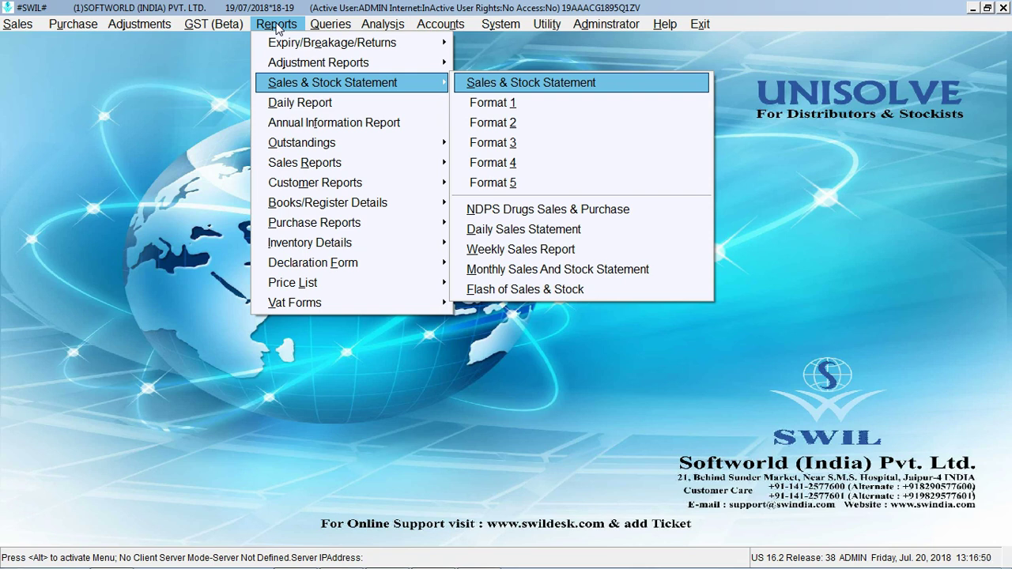
Go past the Daily Report and Annual Information Report and examine the available Outstandings reports.
{"action": "key", "text": "Escape"}
{"action": "key", "text": "Down"}
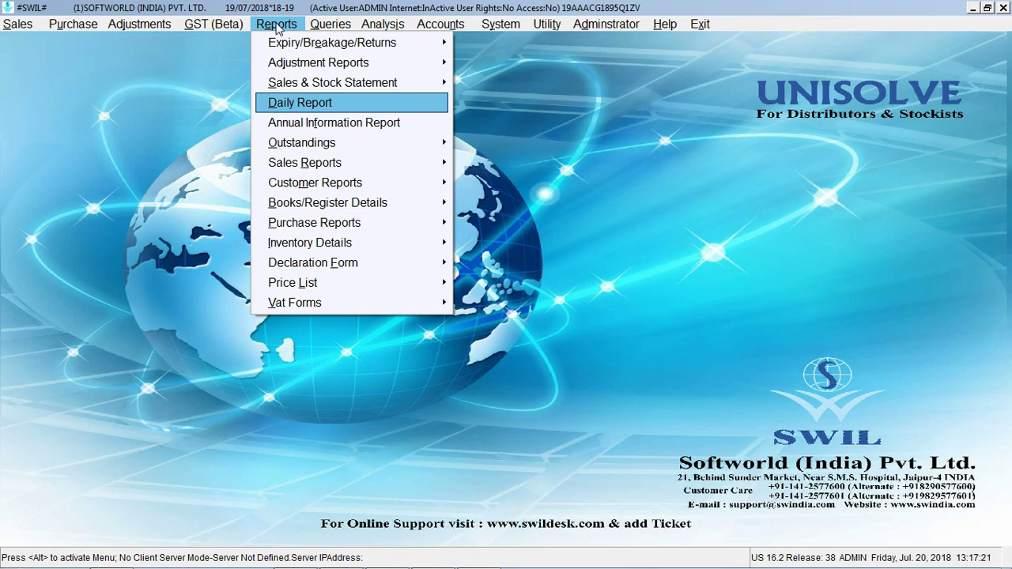
{"action": "key", "text": "Down"}
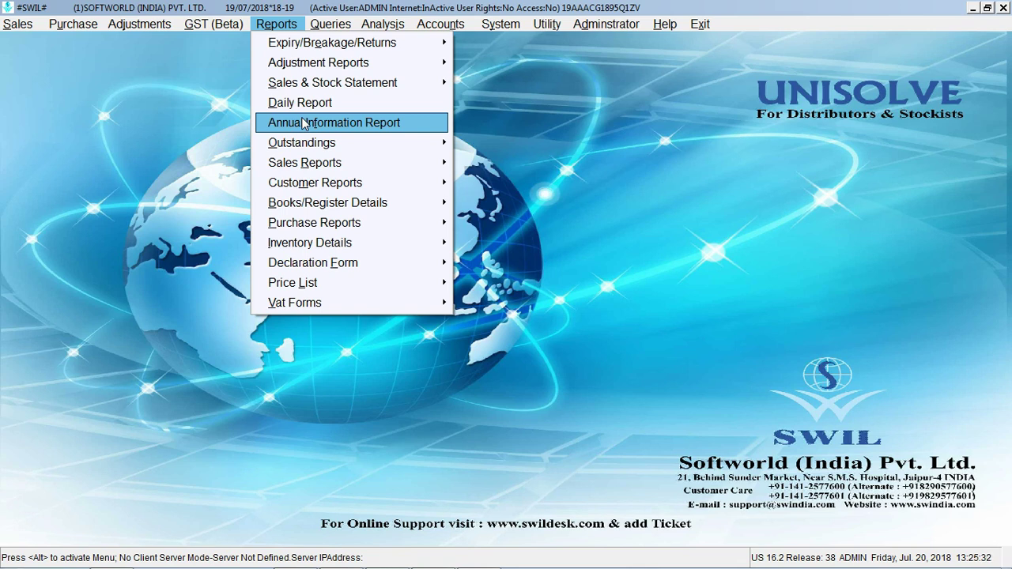
{"action": "key", "text": "Down"}
{"action": "key", "text": "Right"}
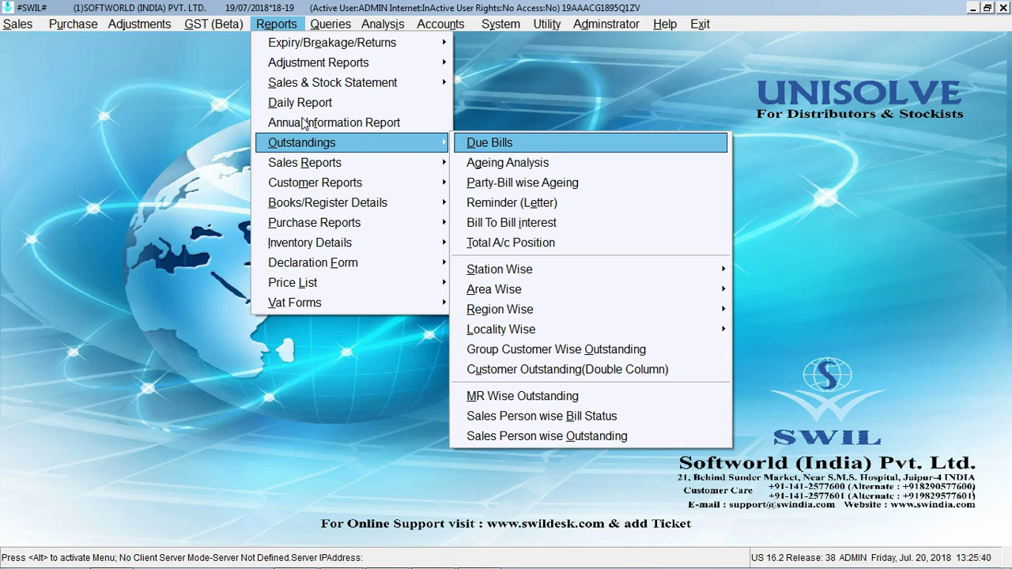
Examine the reports available under Sales Reports and Customer Reports.
{"action": "key", "text": "Escape"}
{"action": "key", "text": "Down"}
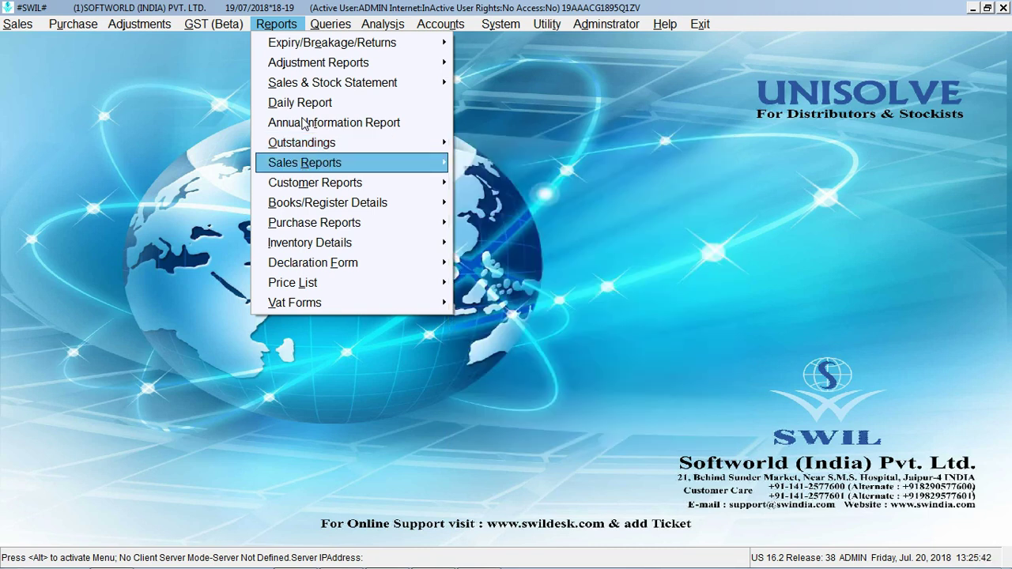
{"action": "key", "text": "Right"}
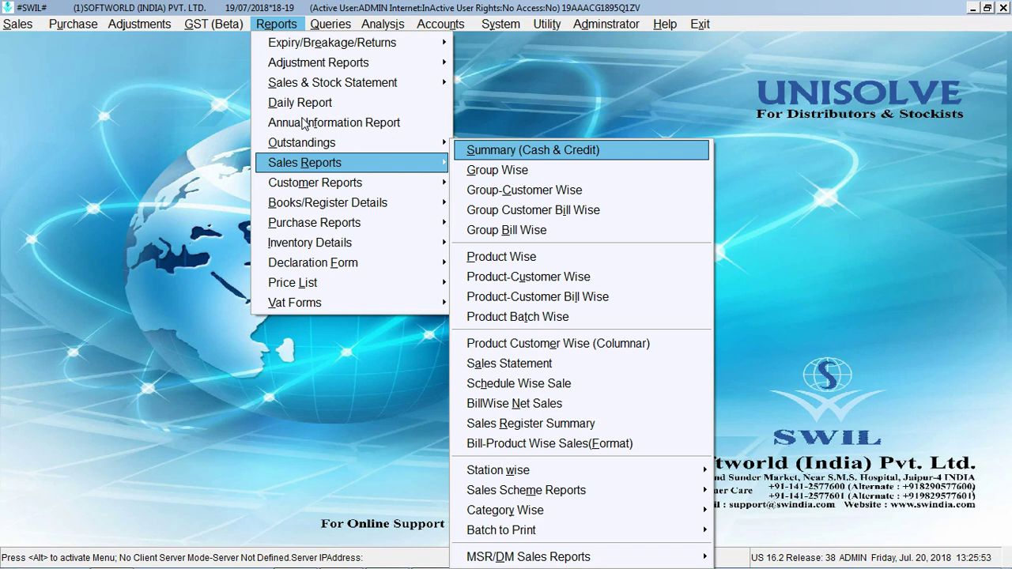
{"action": "key", "text": "Escape"}
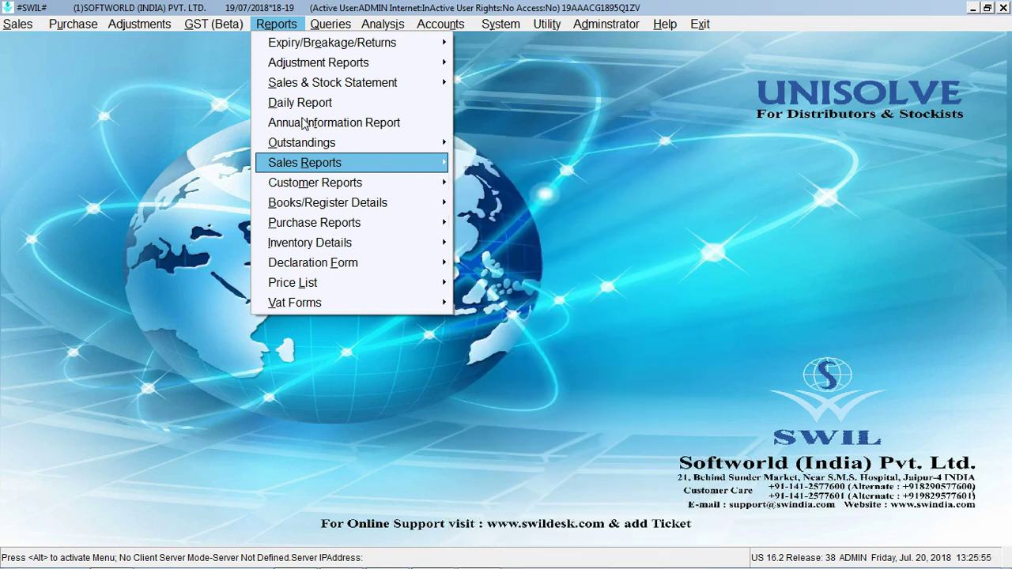
{"action": "key", "text": "Down"}
{"action": "key", "text": "Right"}
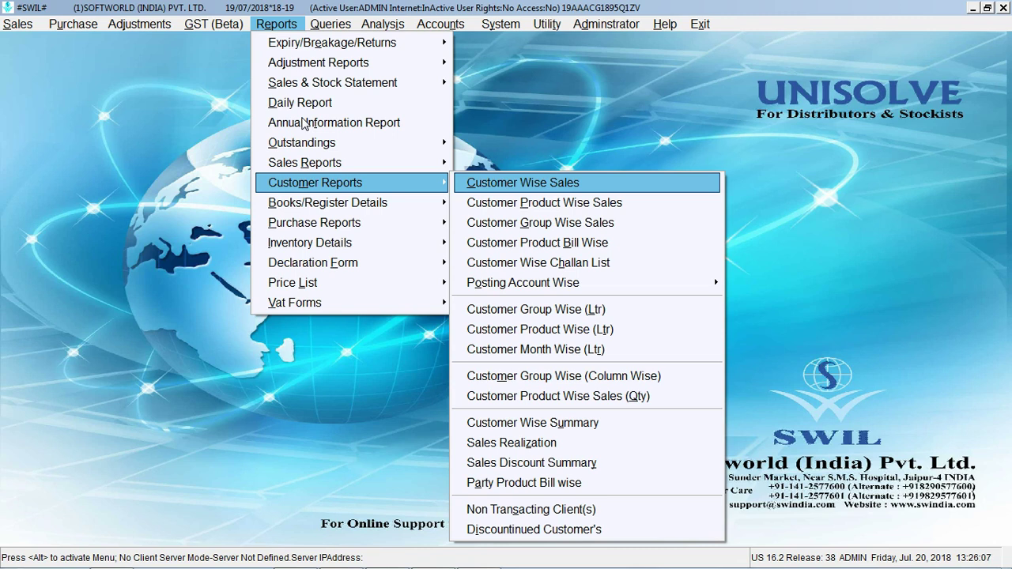
Examine the reports offered under Books/Register Details and Inventory Details.
{"action": "key", "text": "Escape"}
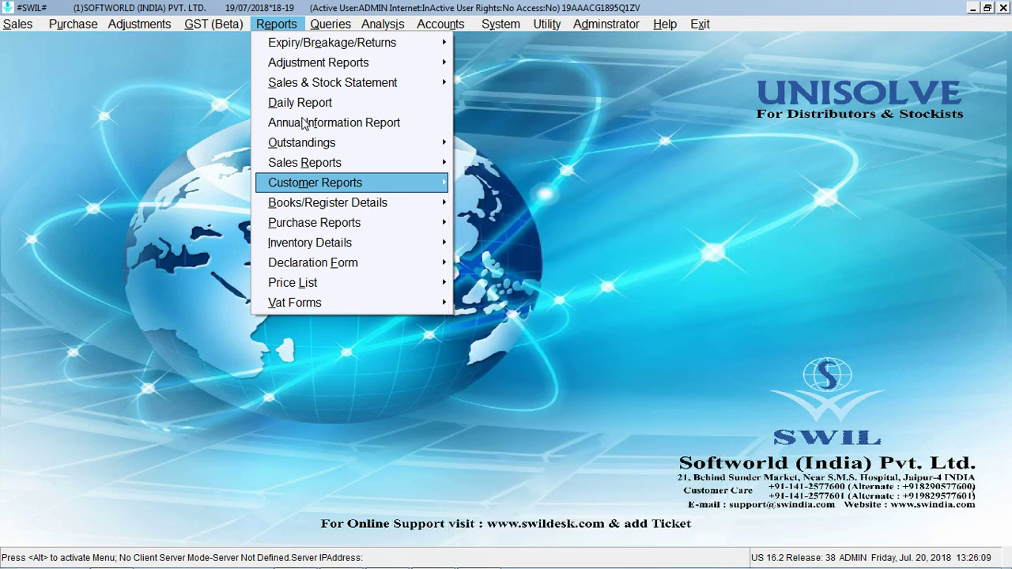
{"action": "key", "text": "Down"}
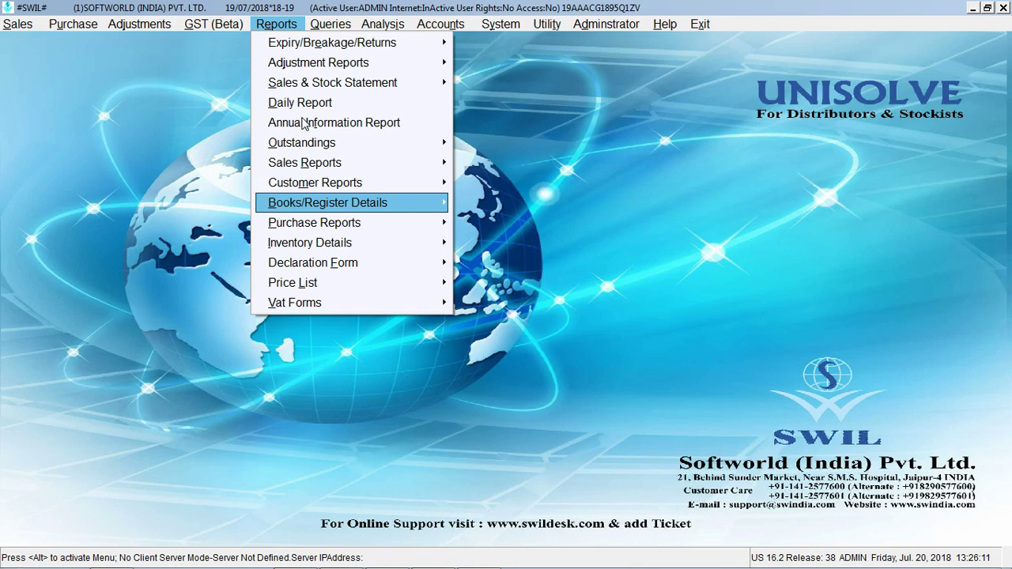
{"action": "key", "text": "Right"}
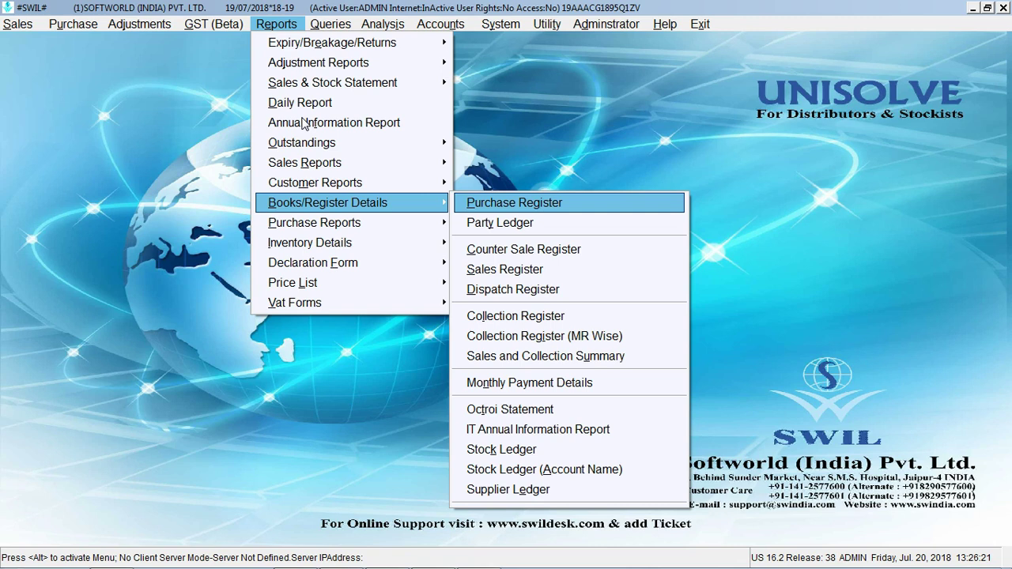
{"action": "key", "text": "Left"}
{"action": "key", "text": "Down"}
{"action": "key", "text": "Down"}
{"action": "key", "text": "Right"}
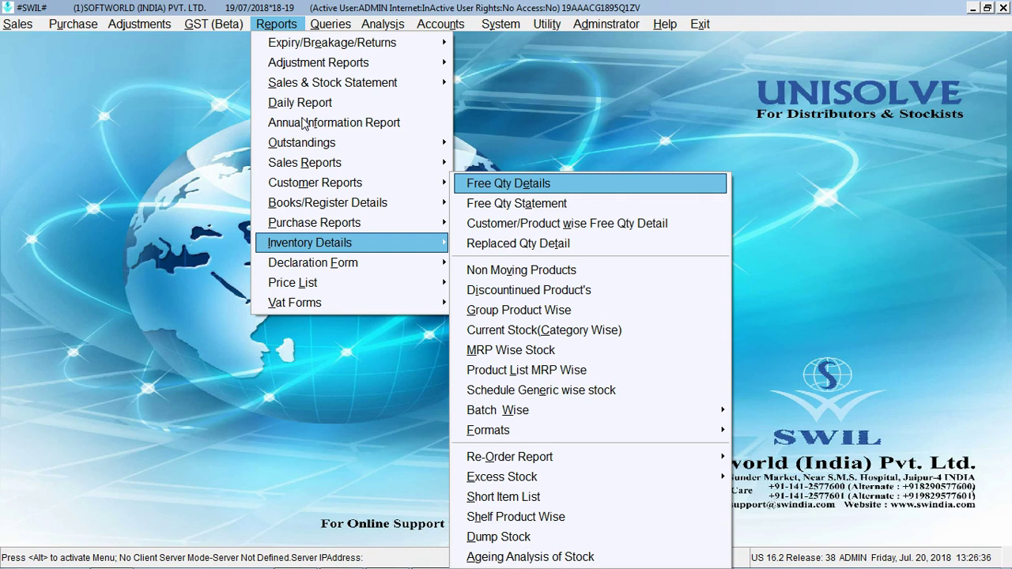
Examine the Price List report variants and return to the main list of reports.
{"action": "key", "text": "Left"}
{"action": "key", "text": "Down"}
{"action": "key", "text": "Down"}
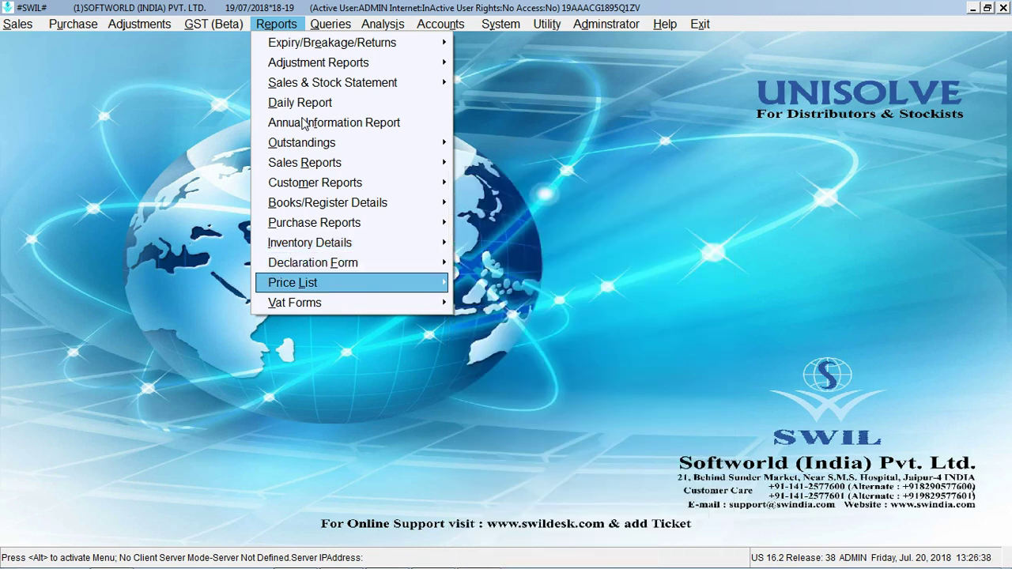
{"action": "key", "text": "Right"}
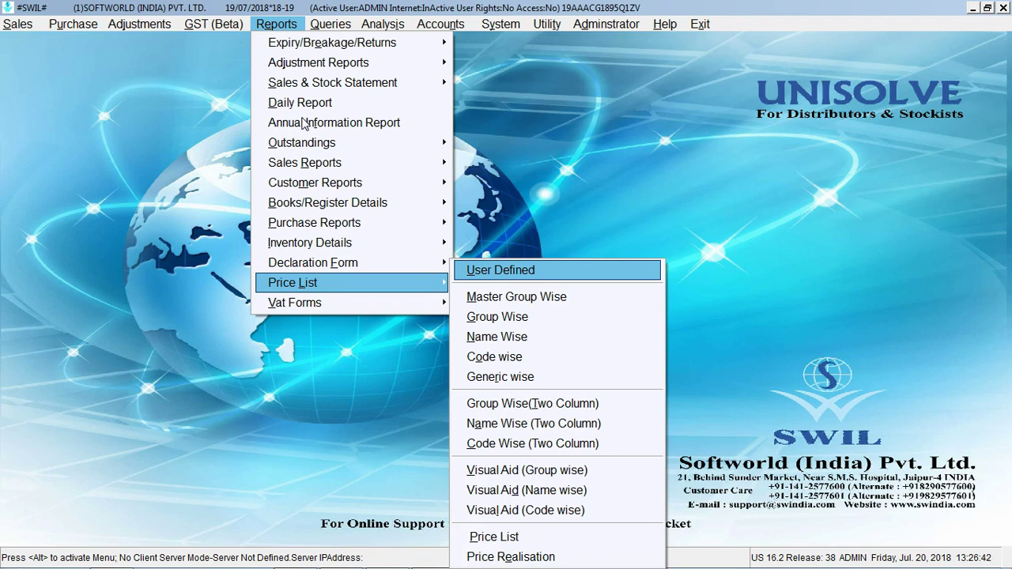
{"action": "left_click", "coordinate": [277, 25]}
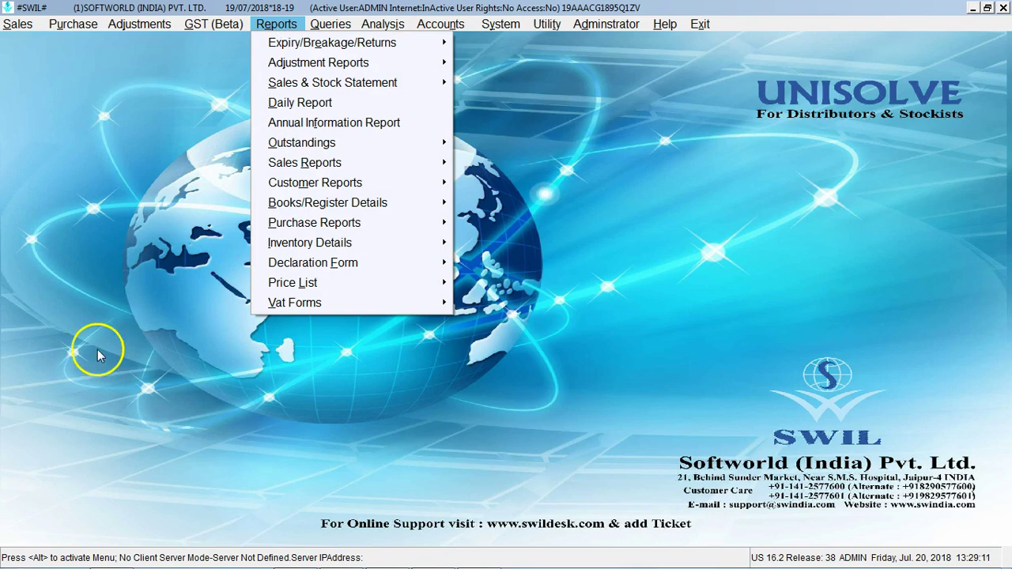
Examine the options available for Queries, Analysis and Accounts.
{"action": "left_click", "coordinate": [328, 24]}
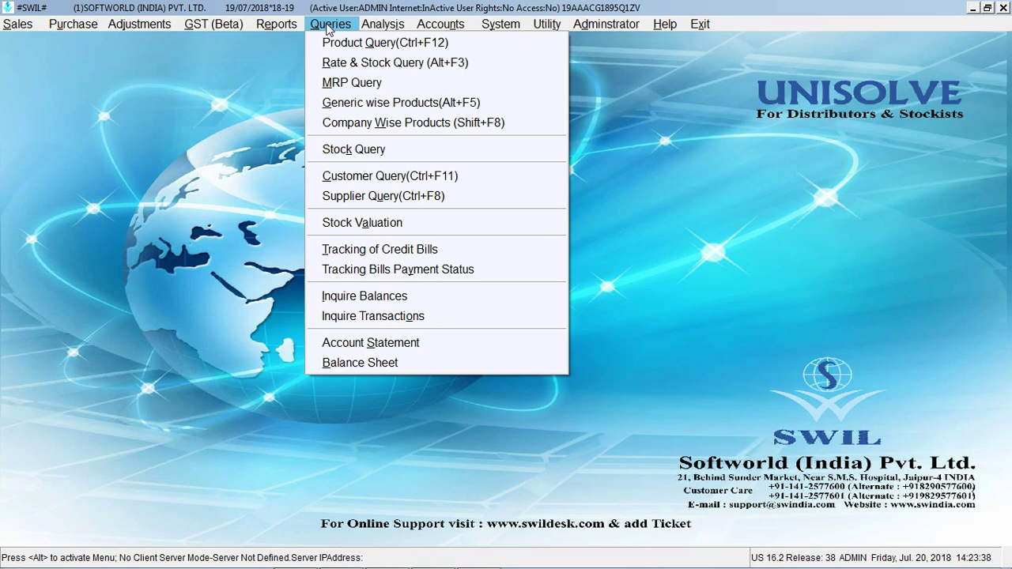
{"action": "mouse_move", "coordinate": [369, 30]}
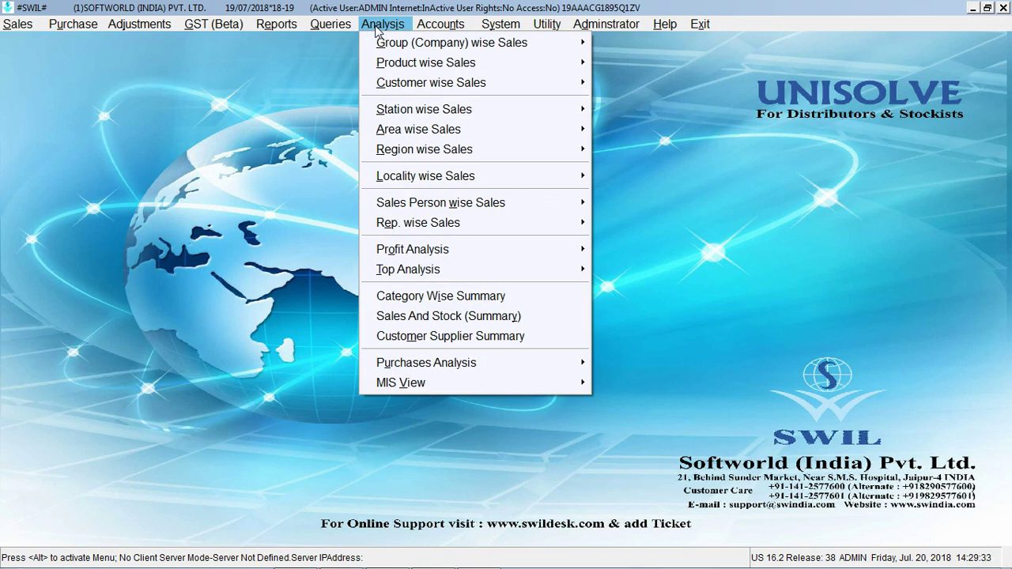
{"action": "left_click", "coordinate": [418, 26]}
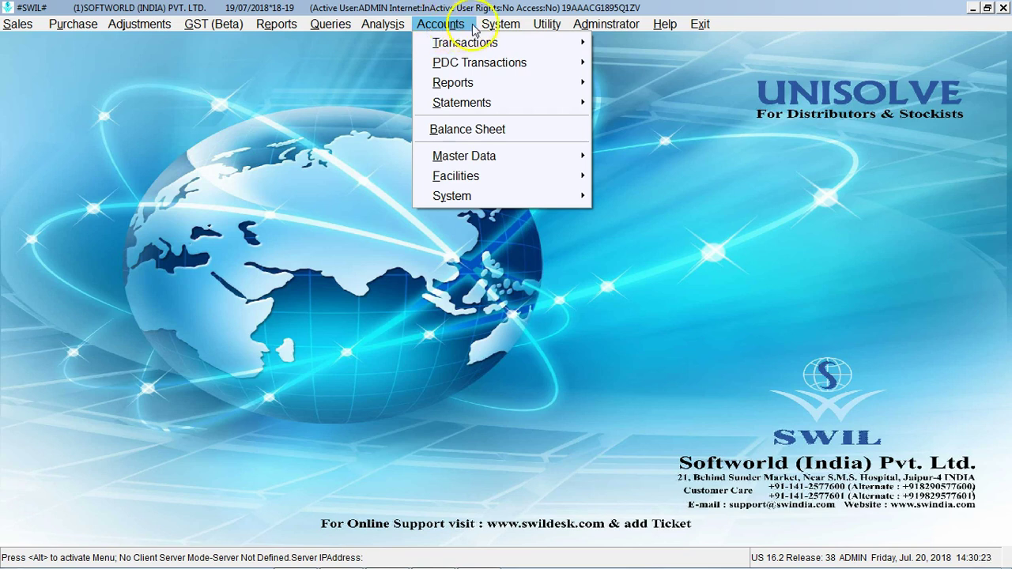
Open the Product List from the product information in the system's master data.
{"action": "mouse_move", "coordinate": [485, 29]}
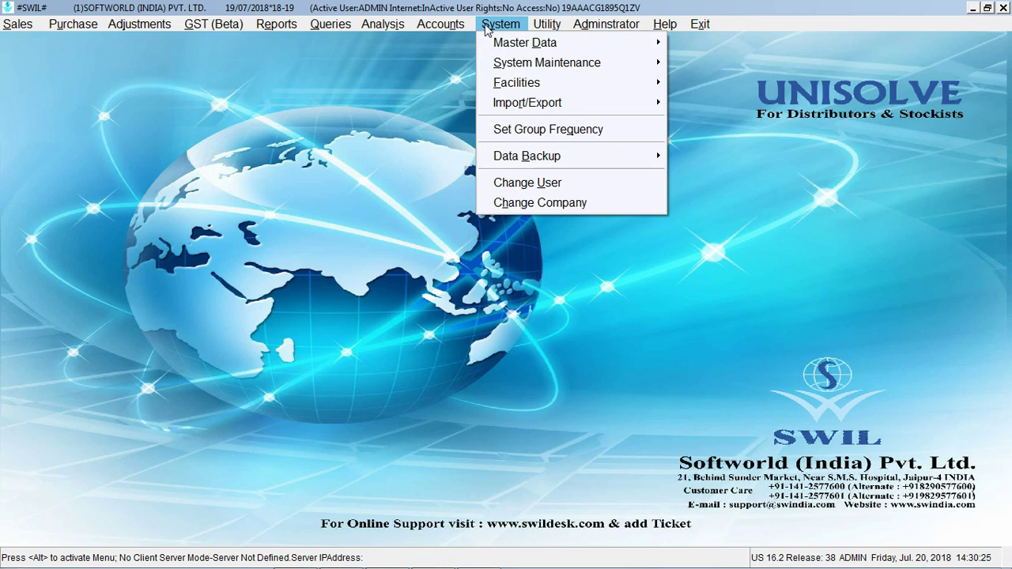
{"action": "left_click", "coordinate": [489, 43]}
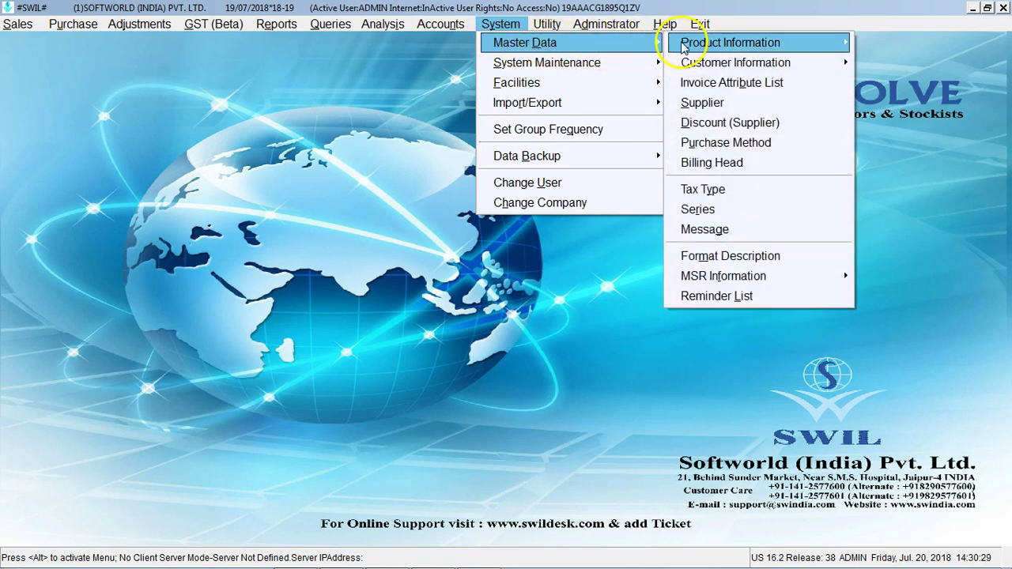
{"action": "left_click", "coordinate": [641, 46]}
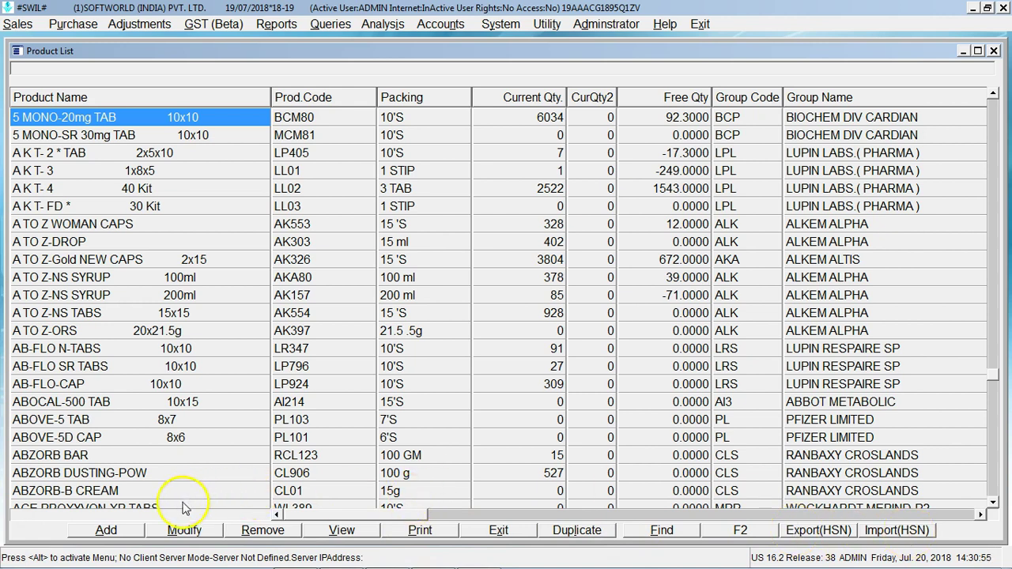
Open the product 5 MONO-20mg TAB for modification, save its record, and leave the Product List.
{"action": "left_click", "coordinate": [166, 531]}
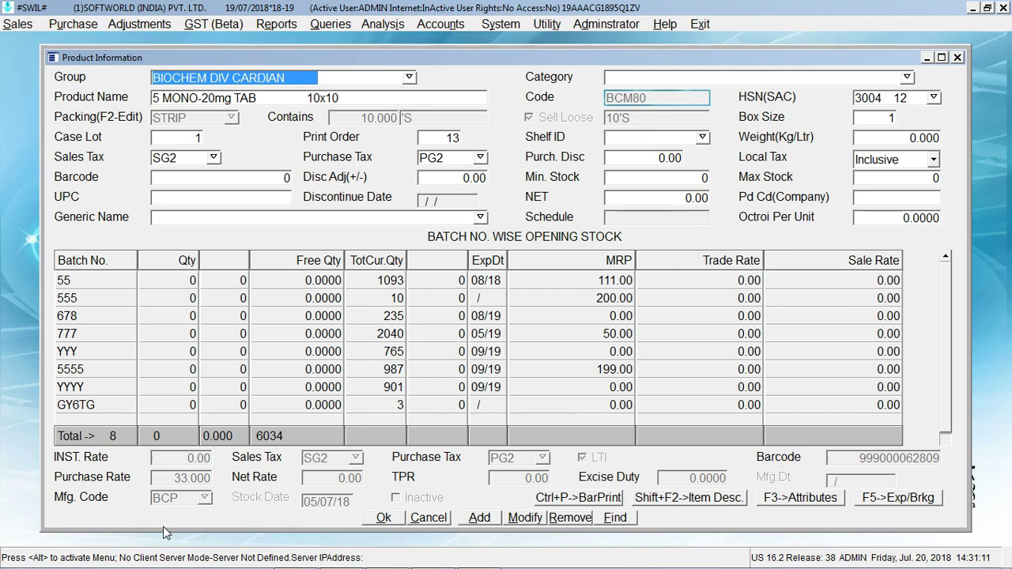
{"action": "key", "text": "ctrl+s"}
{"action": "key", "text": "Return"}
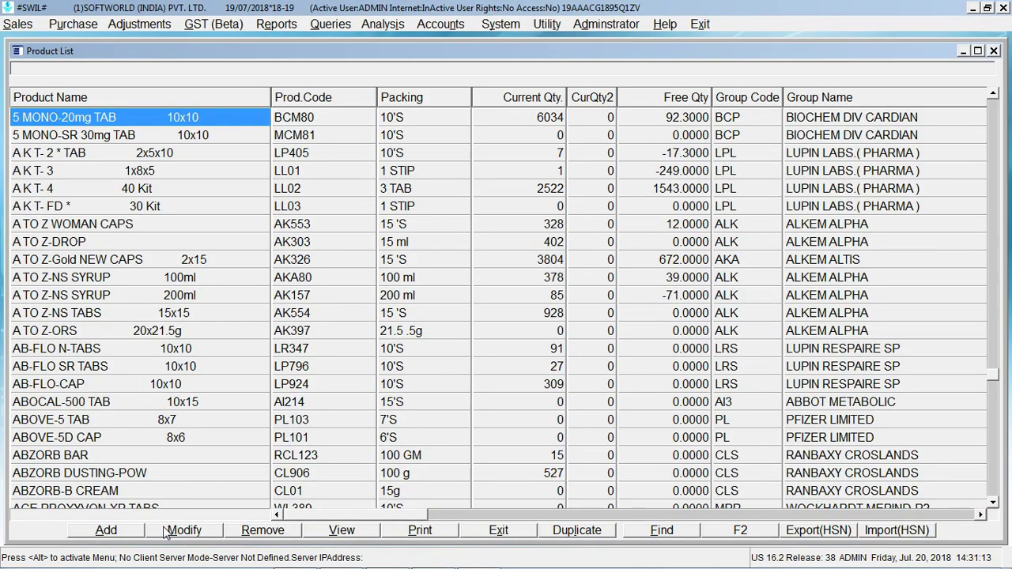
{"action": "key", "text": "Escape"}
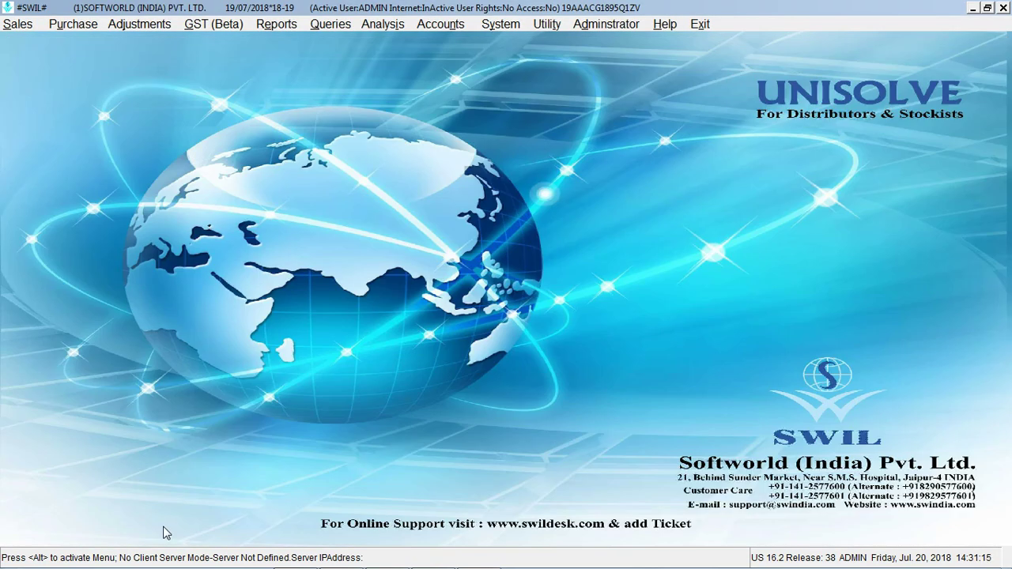
Examine the system options for master data, system maintenance and facilities.
{"action": "left_click", "coordinate": [502, 24]}
{"action": "mouse_move", "coordinate": [512, 41]}
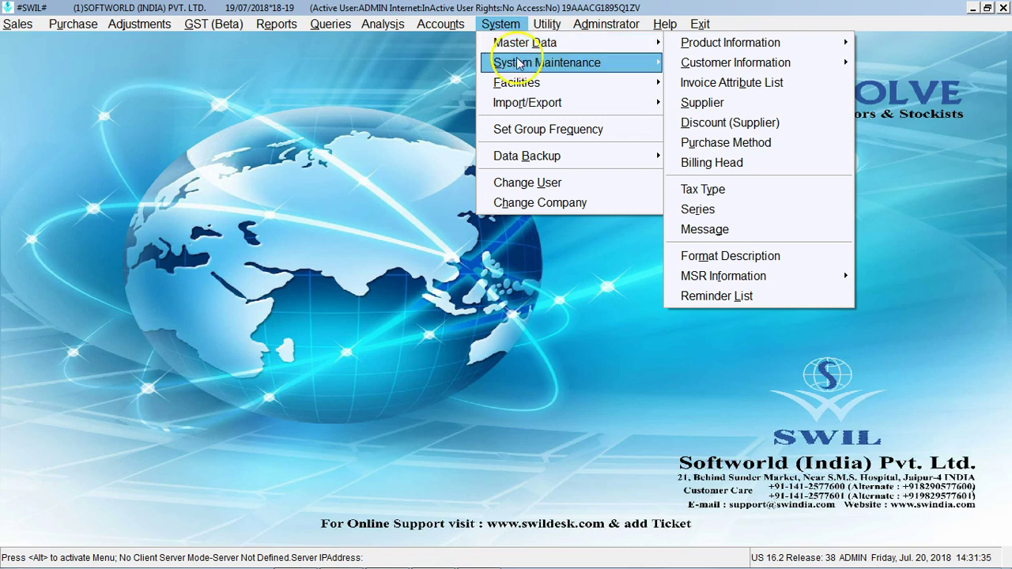
{"action": "mouse_move", "coordinate": [519, 64]}
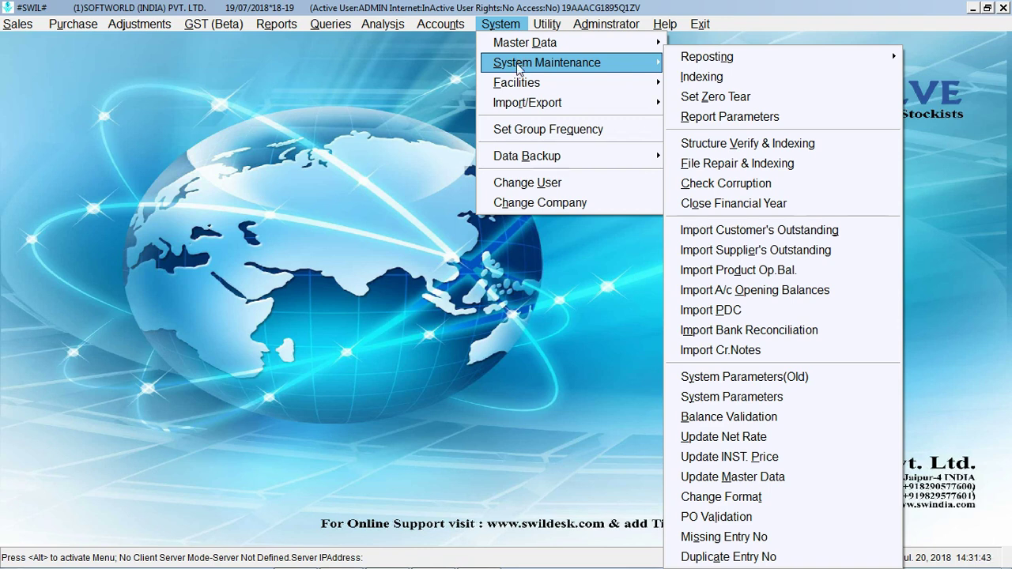
{"action": "left_click", "coordinate": [520, 84]}
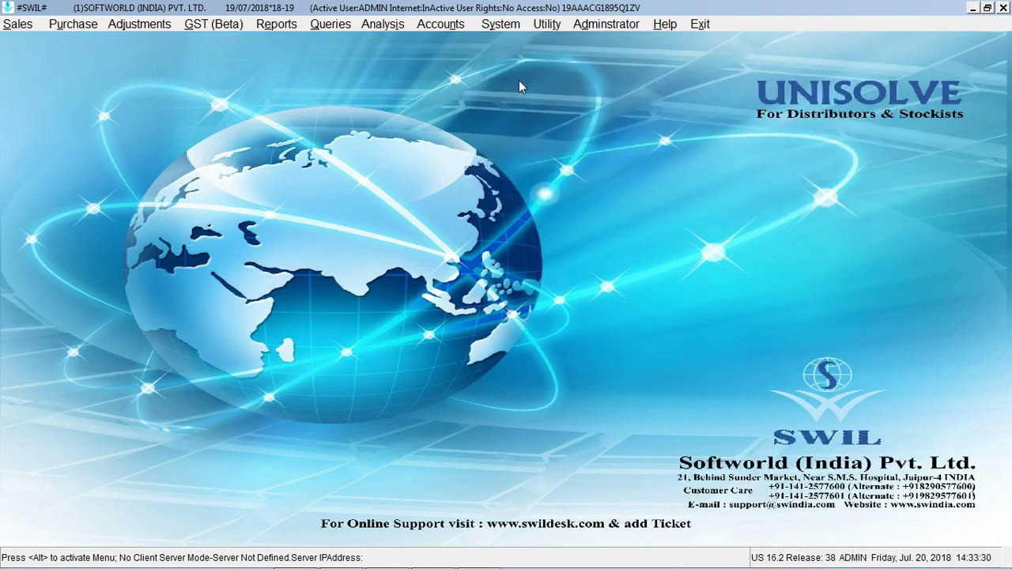
{"action": "left_click", "coordinate": [501, 23]}
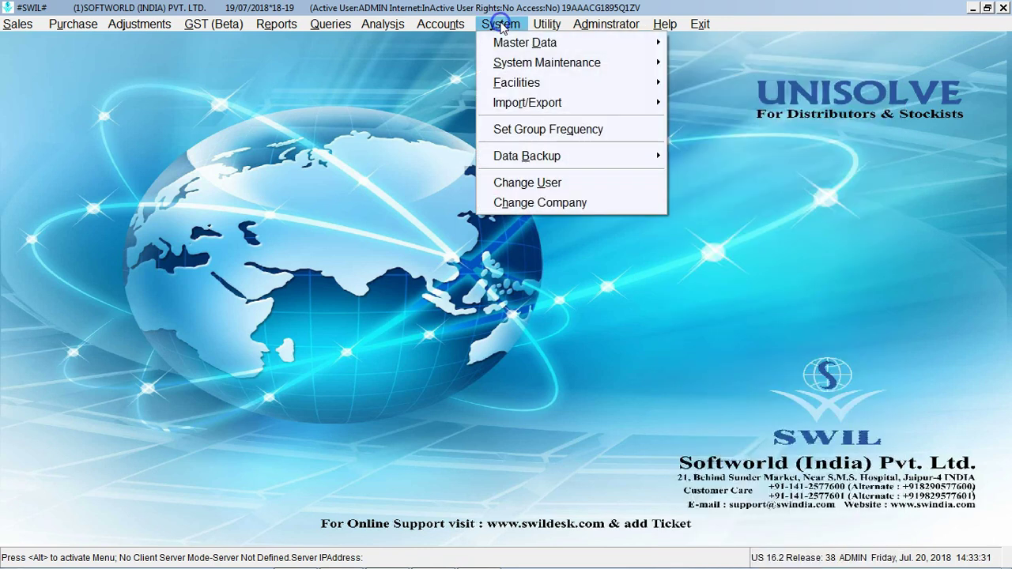
{"action": "left_click", "coordinate": [504, 85]}
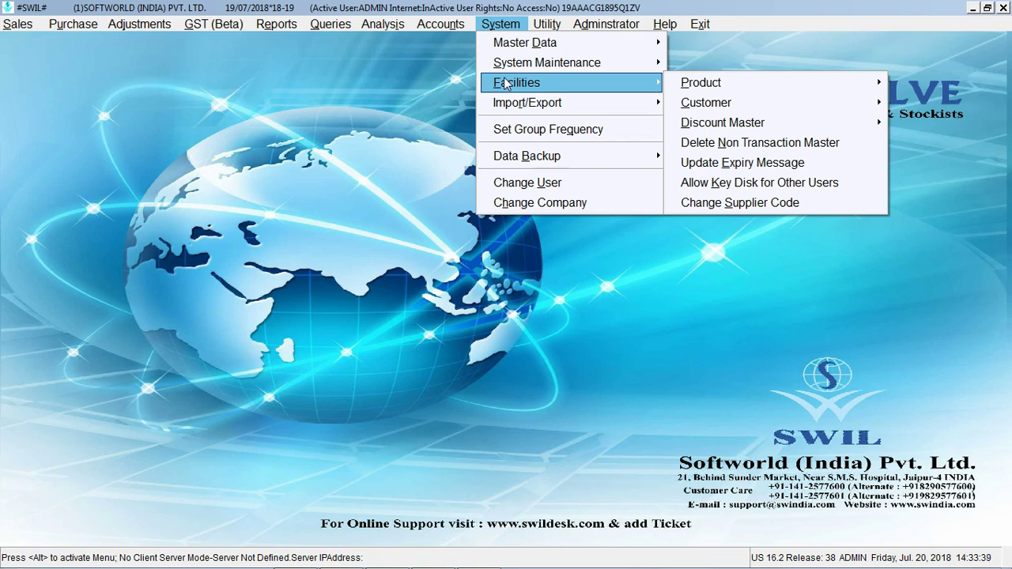
Examine the data backup options of the system functions, and move on to the option for changing the user.
{"action": "key", "text": "Left"}
{"action": "key", "text": "Down"}
{"action": "key", "text": "Down"}
{"action": "key", "text": "Down"}
{"action": "key", "text": "Down"}
{"action": "key", "text": "Up"}
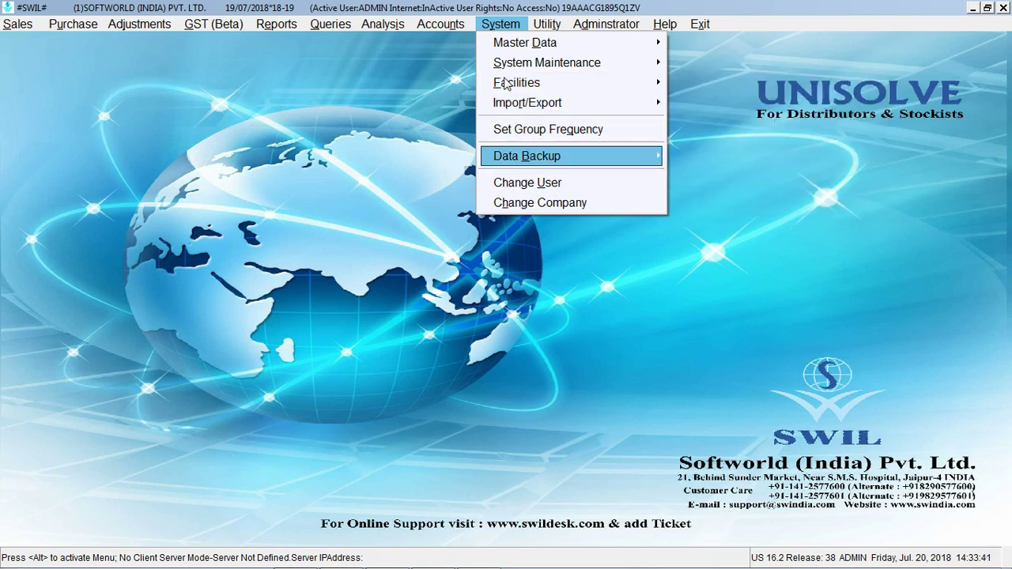
{"action": "key", "text": "Right"}
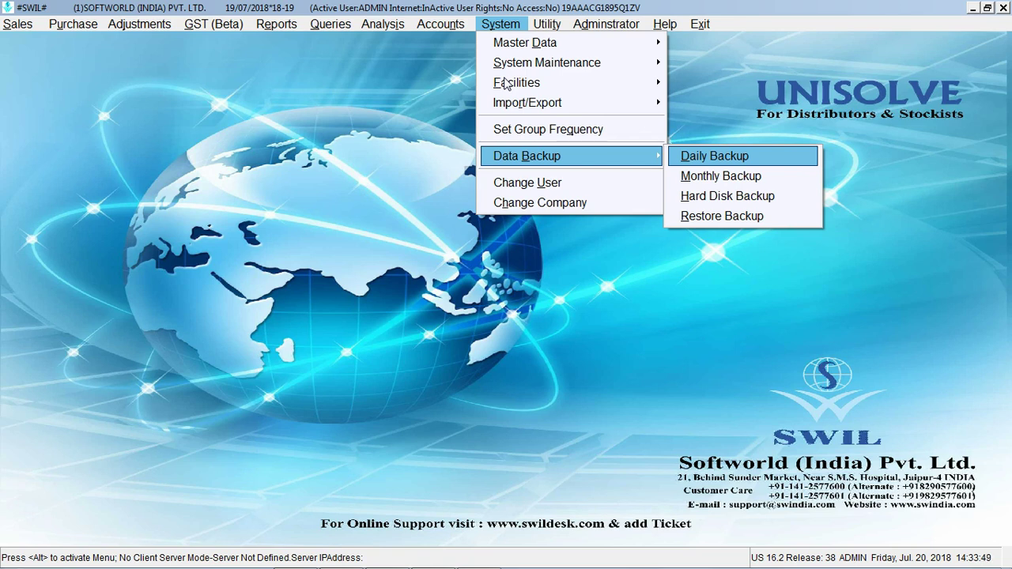
{"action": "key", "text": "Escape"}
{"action": "key", "text": "Down"}
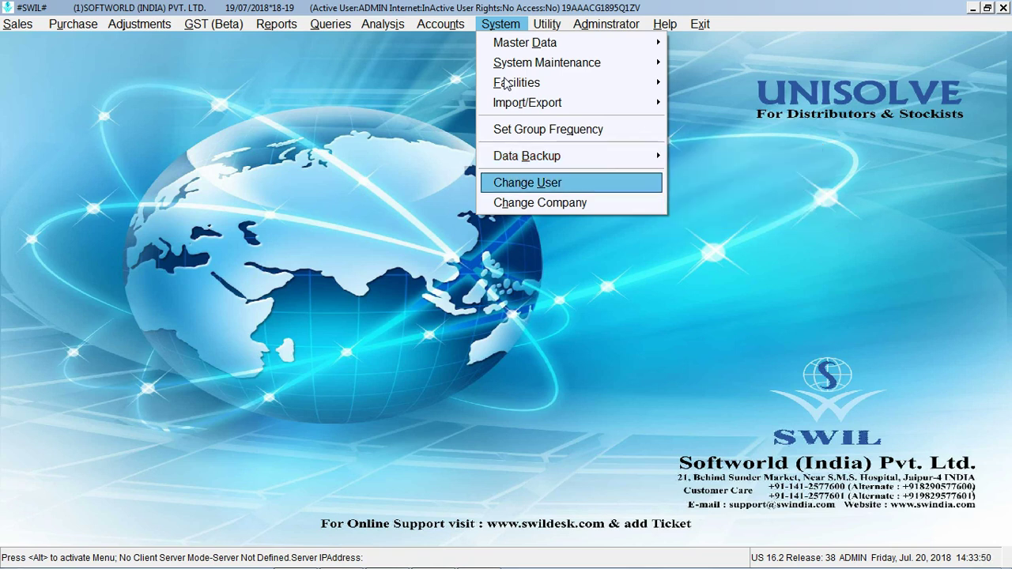